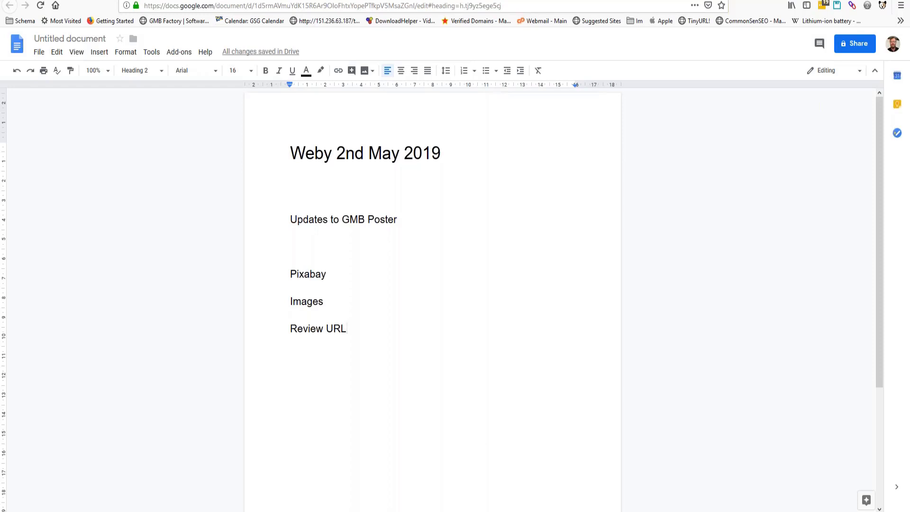
- Switch to the GMB Ranking Factory window using its taskbar preview thumbnail
{"action": "mouse_move", "coordinate": [429, 511]}
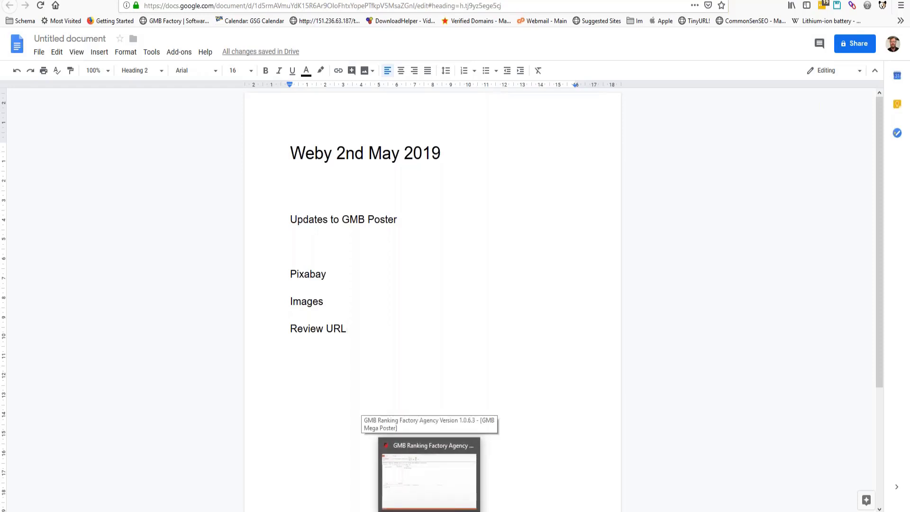
{"action": "left_click", "coordinate": [429, 510]}
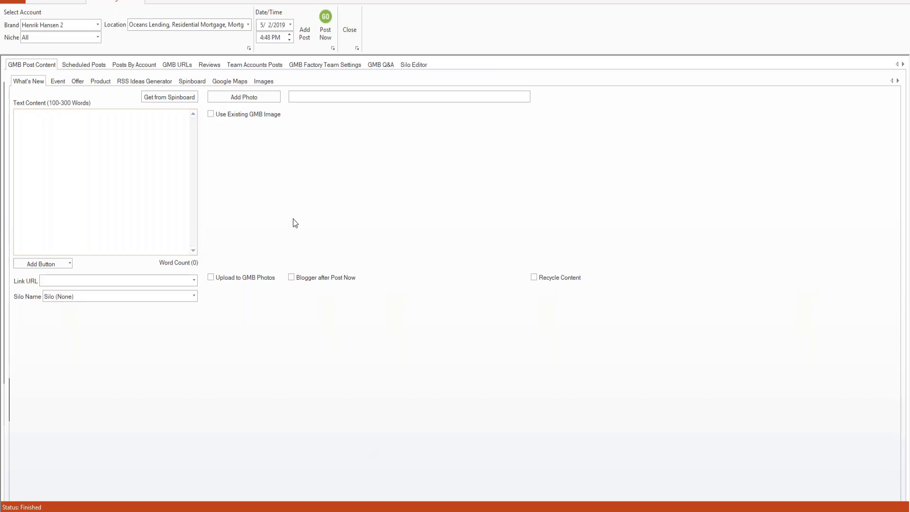
- Copy the Oceans Lending Review URL from the Google Maps details to the clipboard
{"action": "left_click", "coordinate": [235, 85]}
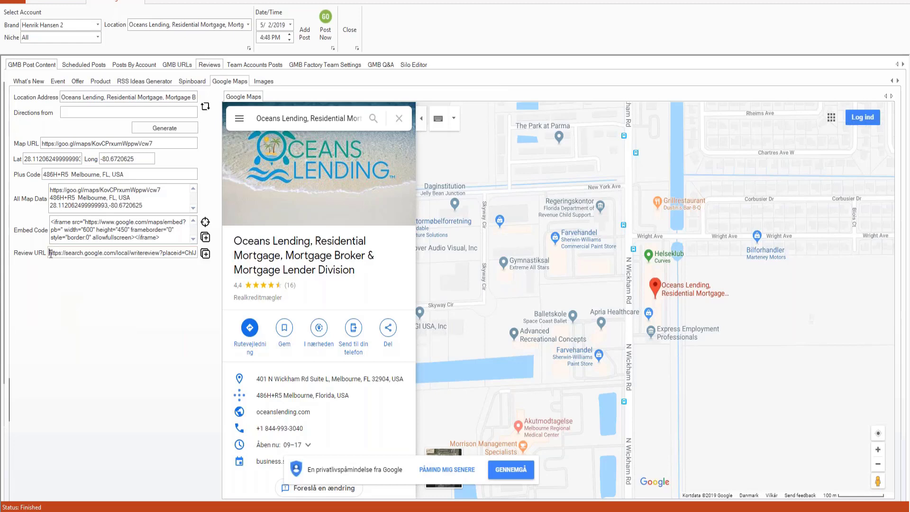
{"action": "left_click_drag", "start_coordinate": [51, 255], "coordinate": [203, 259]}
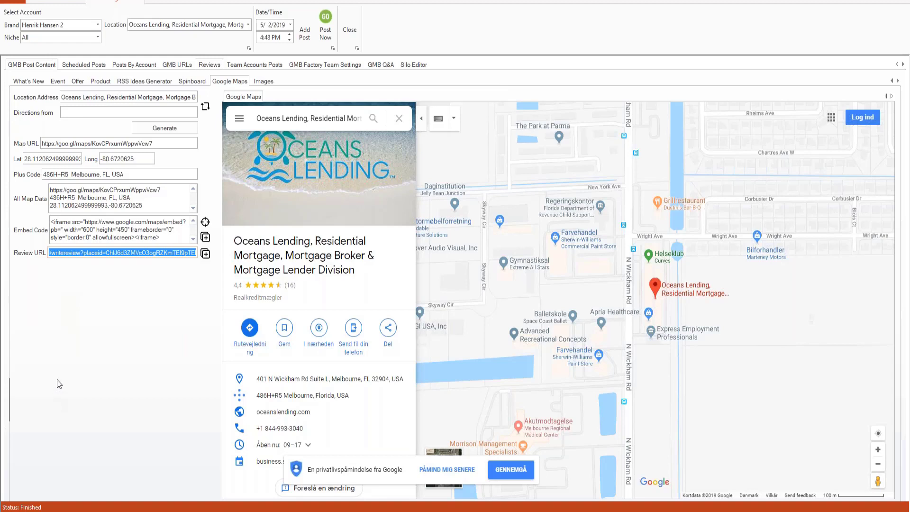
{"action": "left_click", "coordinate": [205, 254]}
- Load the copied Oceans Lending review URL in a new Firefox tab
{"action": "mouse_move", "coordinate": [197, 511]}
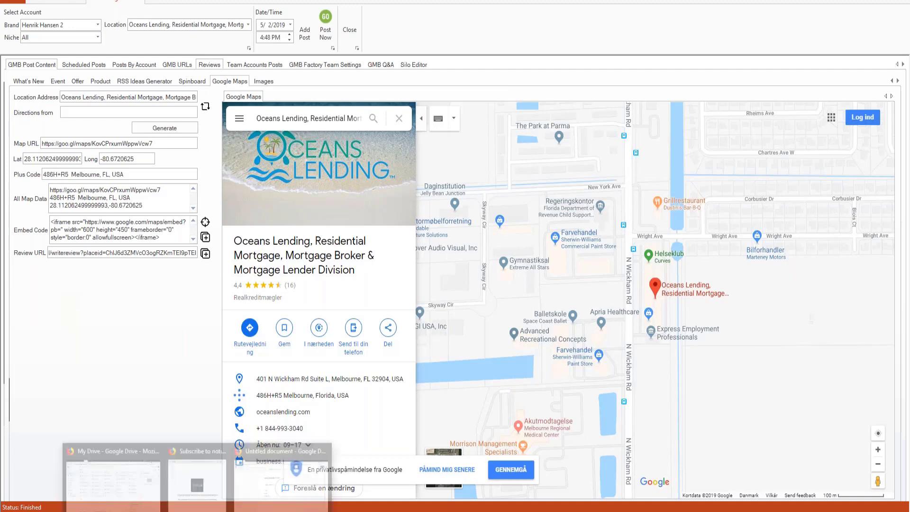
{"action": "left_click", "coordinate": [267, 493]}
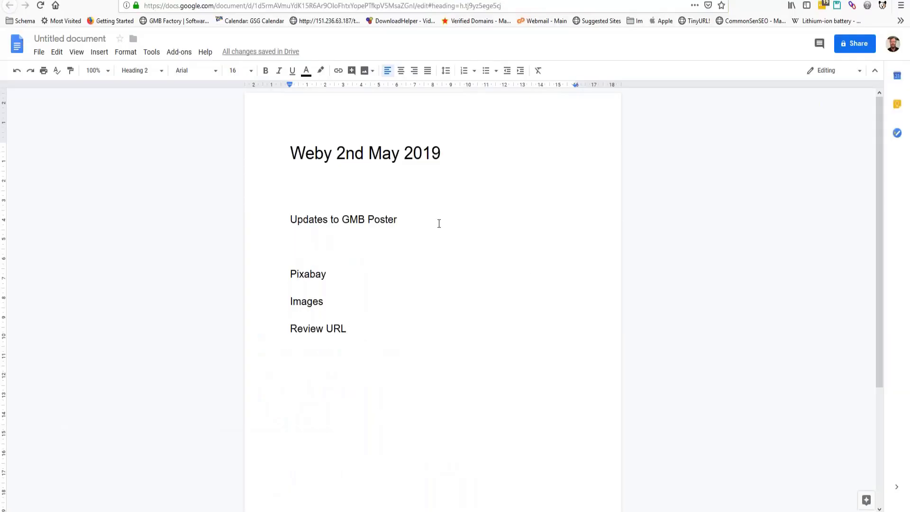
{"action": "key", "text": "ctrl+t"}
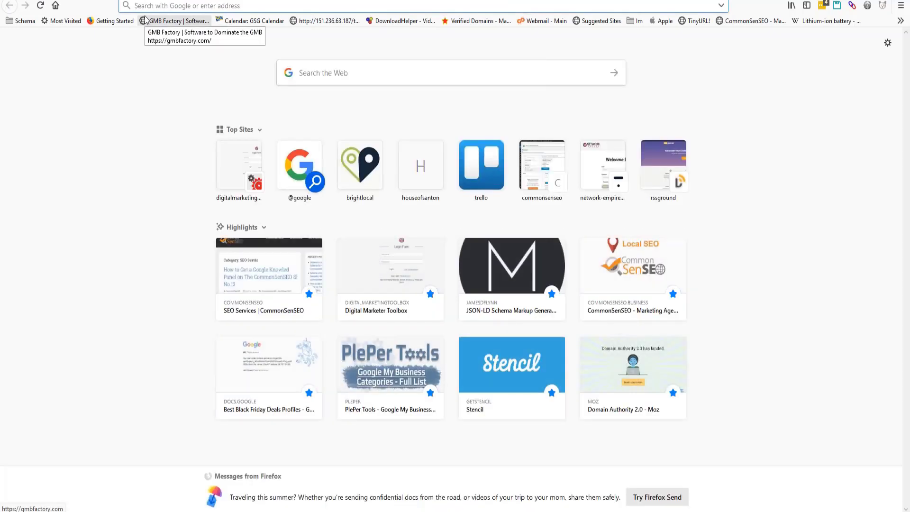
{"action": "key", "text": "ctrl+v"}
{"action": "key", "text": "Return"}
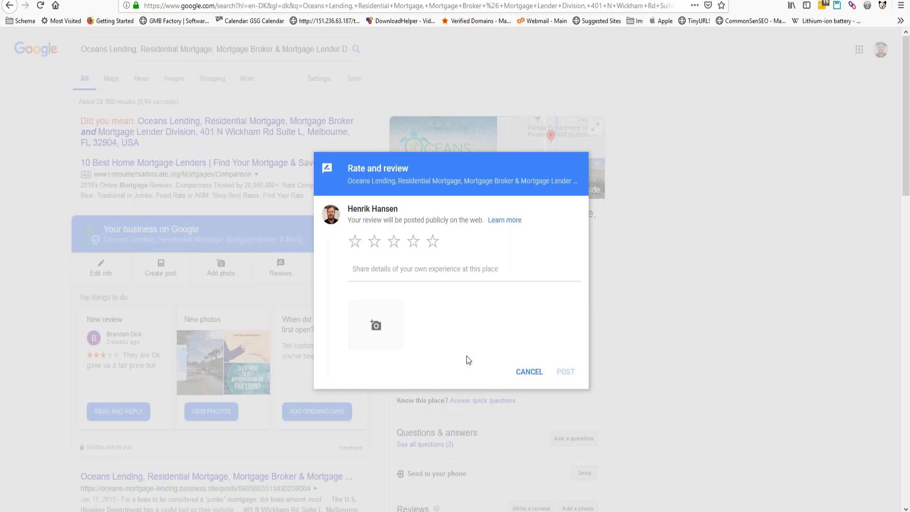
- Give Oceans Lending a five-star rating, then cancel and discard the unposted review
{"action": "left_click", "coordinate": [402, 277]}
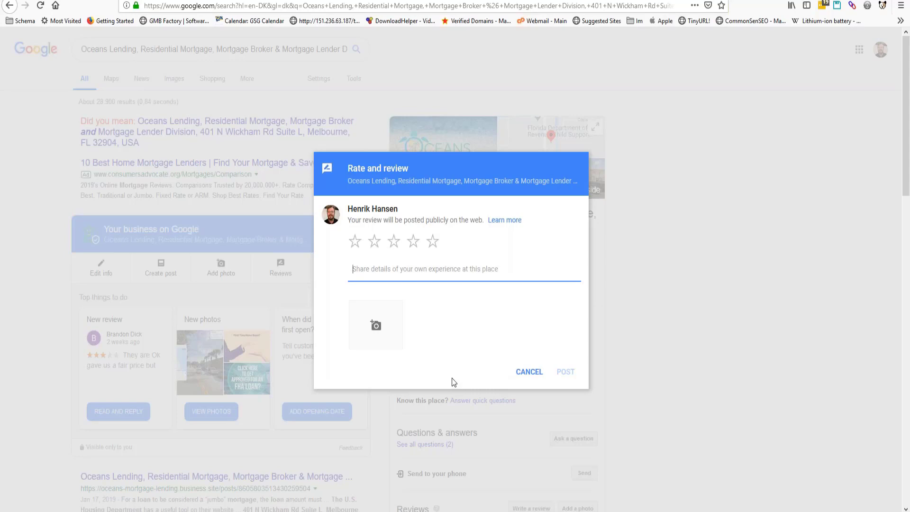
{"action": "left_click", "coordinate": [431, 244]}
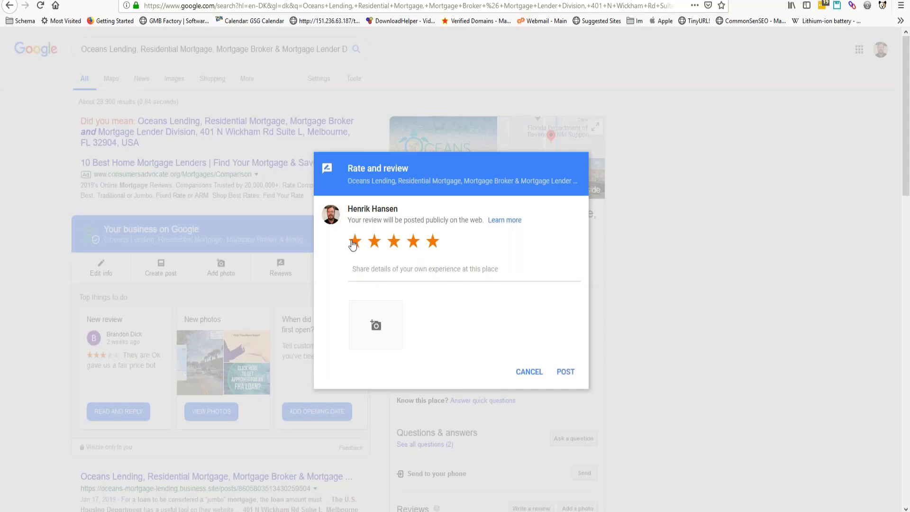
{"action": "left_click", "coordinate": [357, 266]}
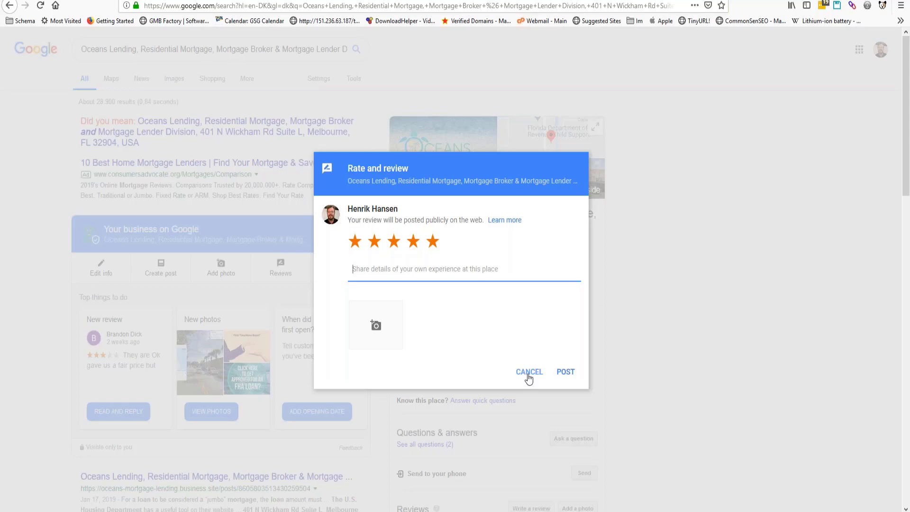
{"action": "left_click", "coordinate": [529, 373]}
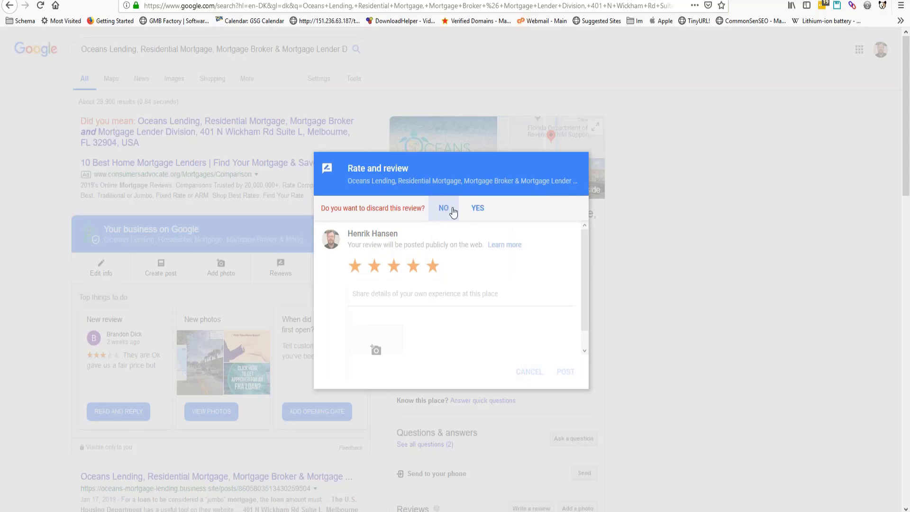
{"action": "left_click", "coordinate": [478, 212]}
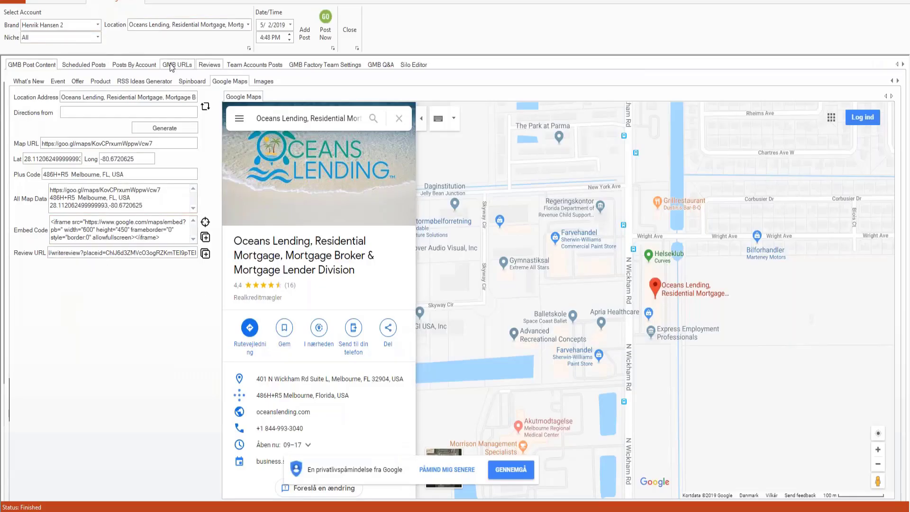
- Open the Pixabay image search from GMB Factory's main ribbon tab
{"action": "left_click", "coordinate": [56, 1]}
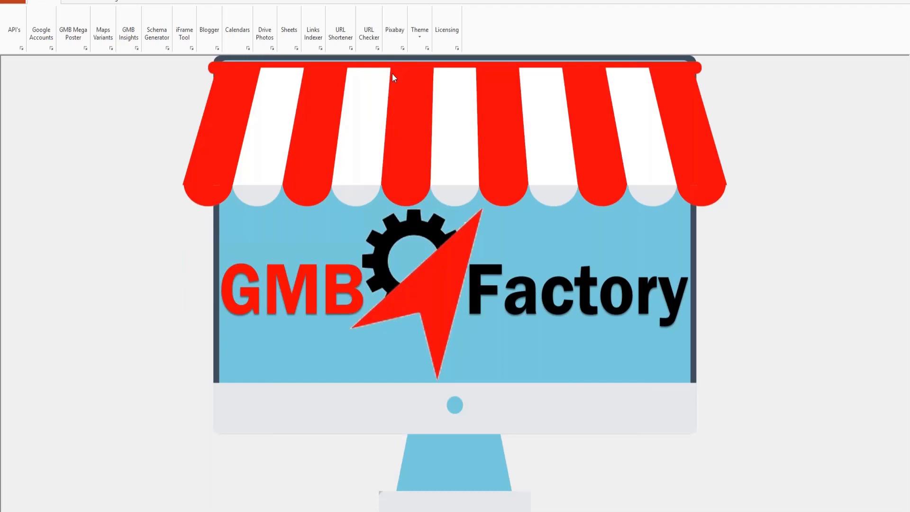
{"action": "left_click", "coordinate": [393, 33]}
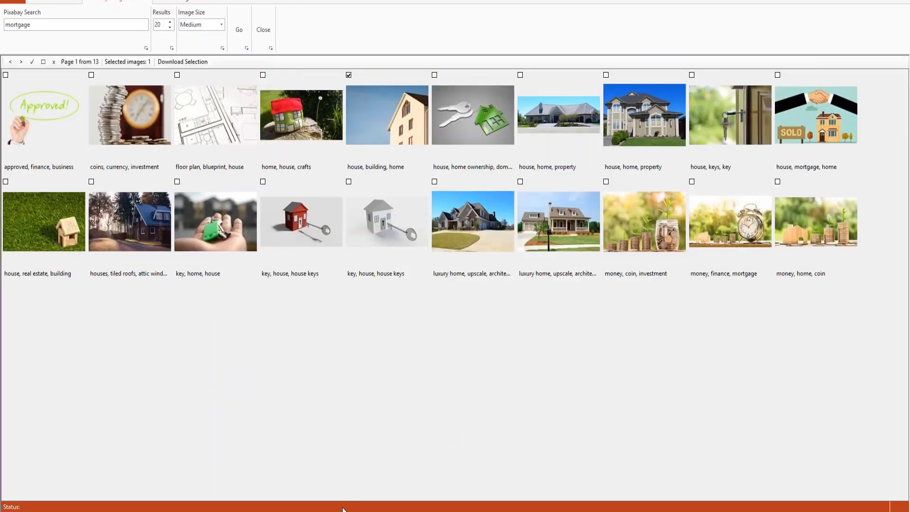
- Search Pixabay for 'plumber' with the result count raised to 31
{"action": "double_click", "coordinate": [42, 24]}
{"action": "type", "text": "plumber"}
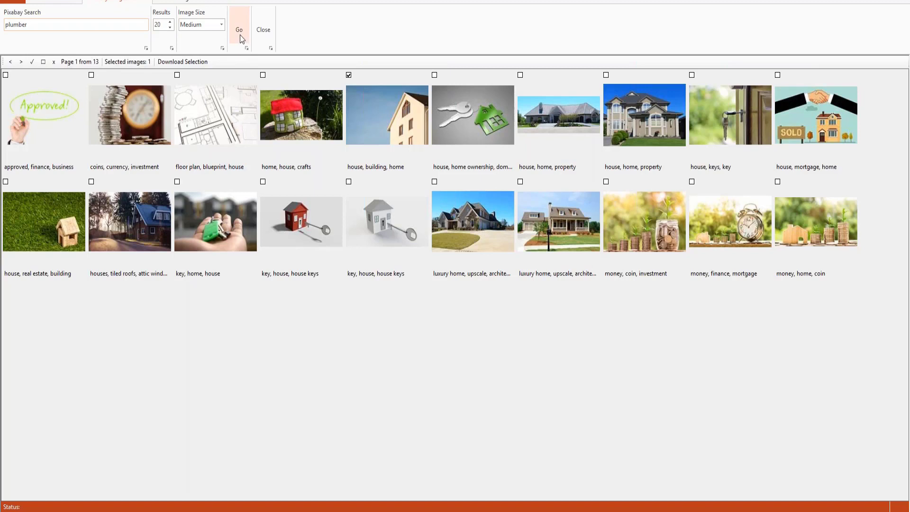
{"action": "left_click", "coordinate": [170, 22]}
{"action": "left_click", "coordinate": [170, 23]}
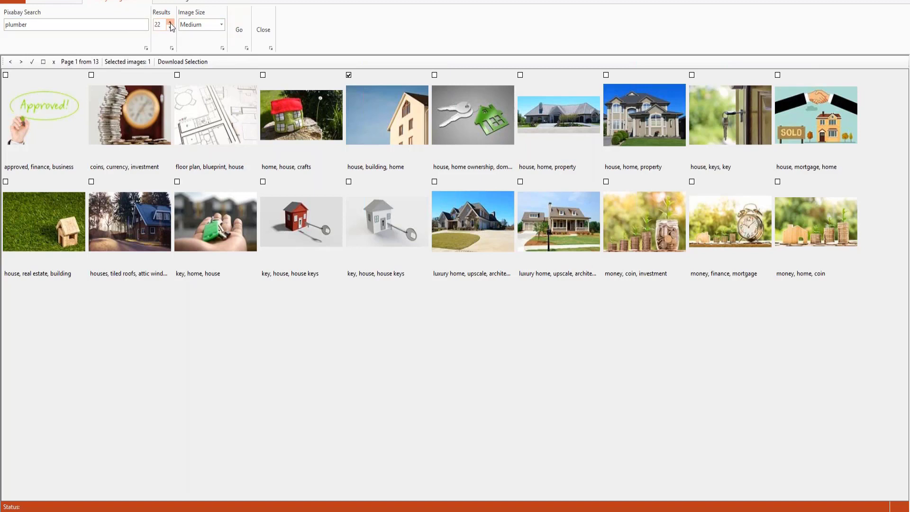
{"action": "left_click", "coordinate": [170, 22]}
{"action": "left_click", "coordinate": [169, 22]}
{"action": "left_click", "coordinate": [170, 22]}
{"action": "left_click", "coordinate": [170, 22]}
{"action": "left_click", "coordinate": [170, 22]}
{"action": "left_click", "coordinate": [170, 22]}
{"action": "left_click", "coordinate": [169, 22]}
{"action": "left_click", "coordinate": [170, 23]}
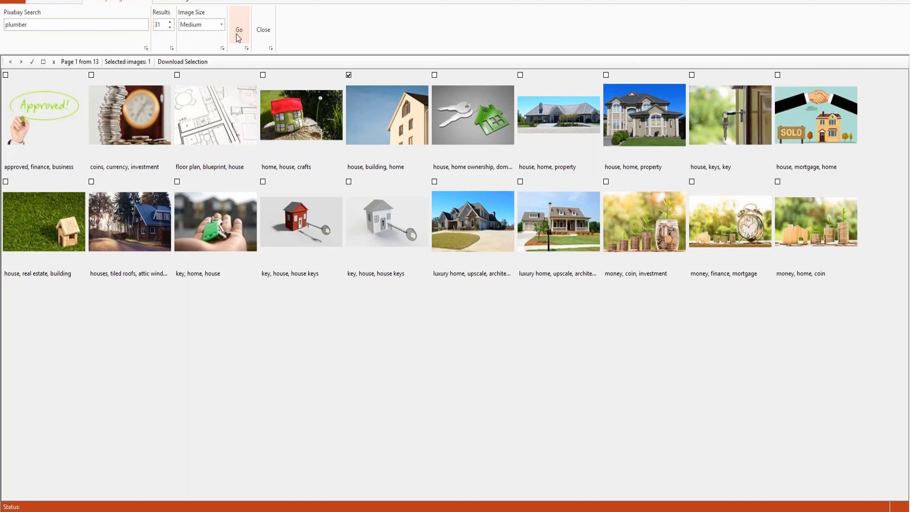
{"action": "left_click", "coordinate": [238, 37]}
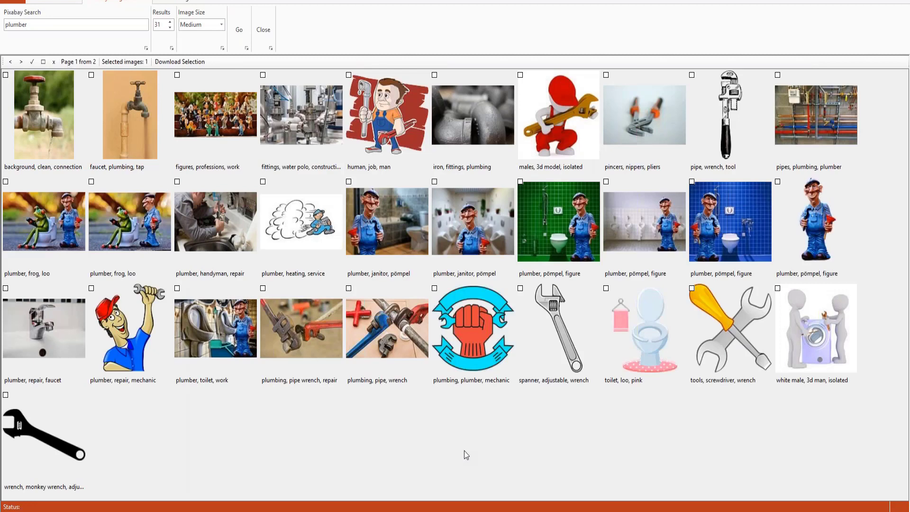
- Tick and clear plumber images, then send the 'human, job, man' cartoon to the GMB post
{"action": "left_click", "coordinate": [177, 78]}
{"action": "left_click", "coordinate": [262, 77]}
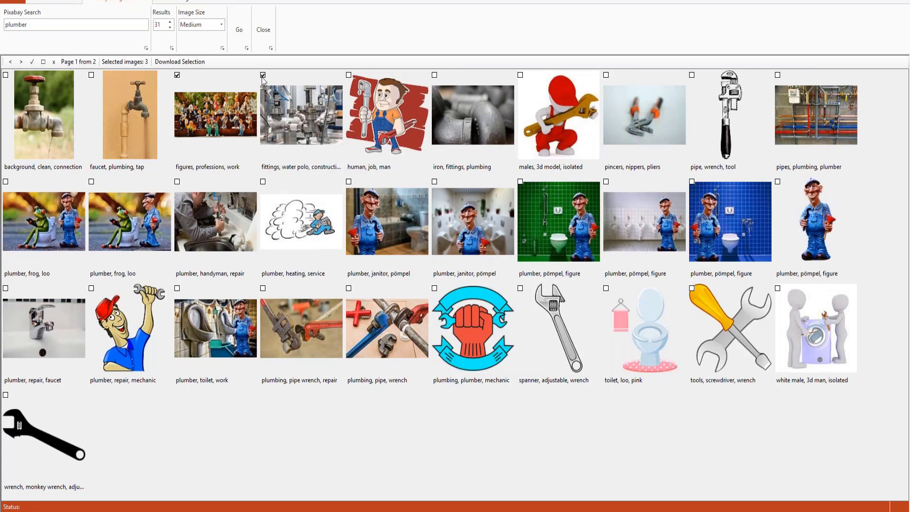
{"action": "left_click", "coordinate": [349, 75]}
{"action": "left_click", "coordinate": [32, 62]}
{"action": "left_click", "coordinate": [45, 63]}
{"action": "right_click", "coordinate": [372, 116]}
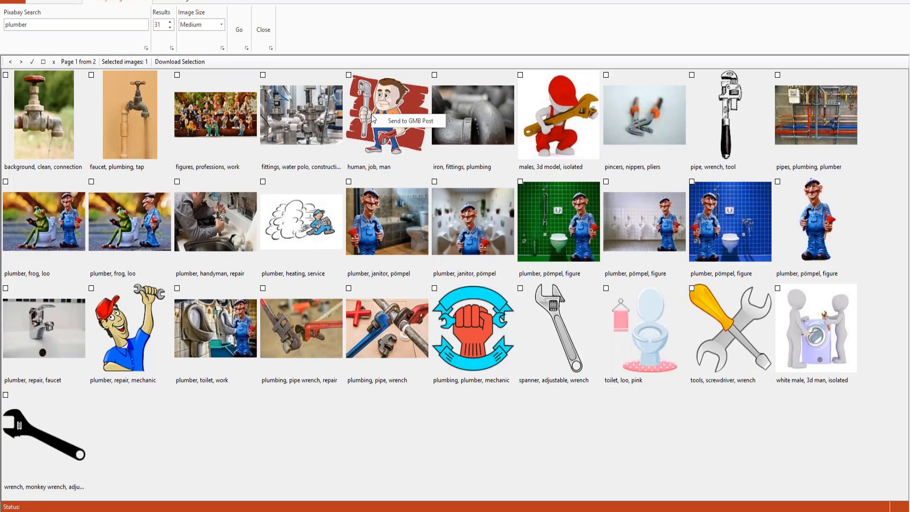
{"action": "left_click", "coordinate": [404, 122]}
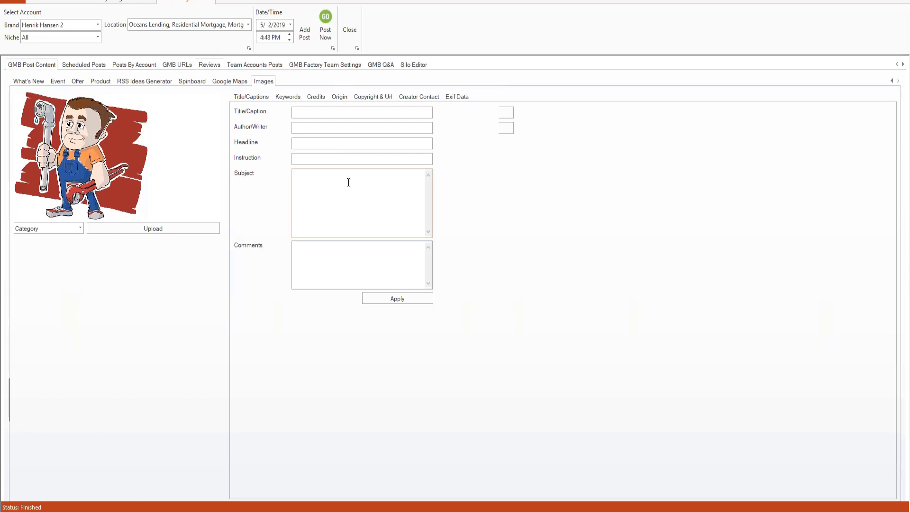
- Show the plumber image's keyword settings, glancing at the What's New form in between
{"action": "left_click", "coordinate": [286, 100]}
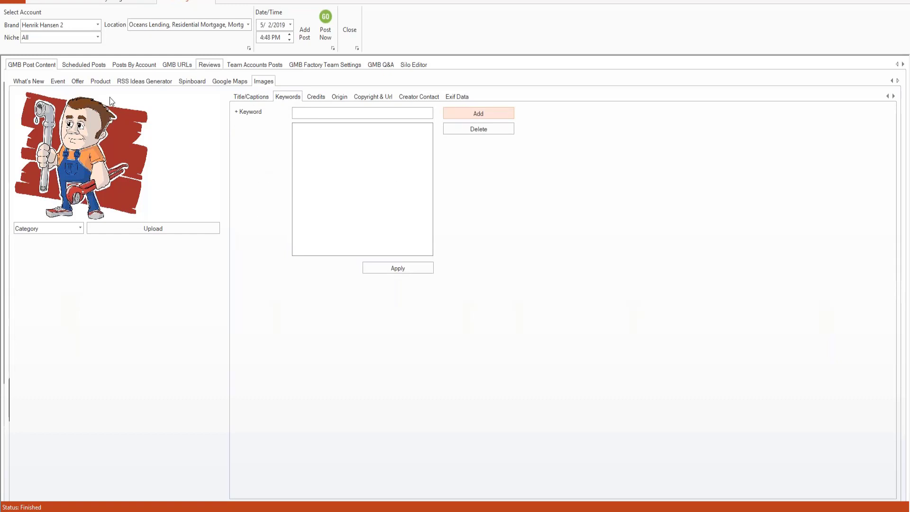
{"action": "left_click", "coordinate": [24, 84]}
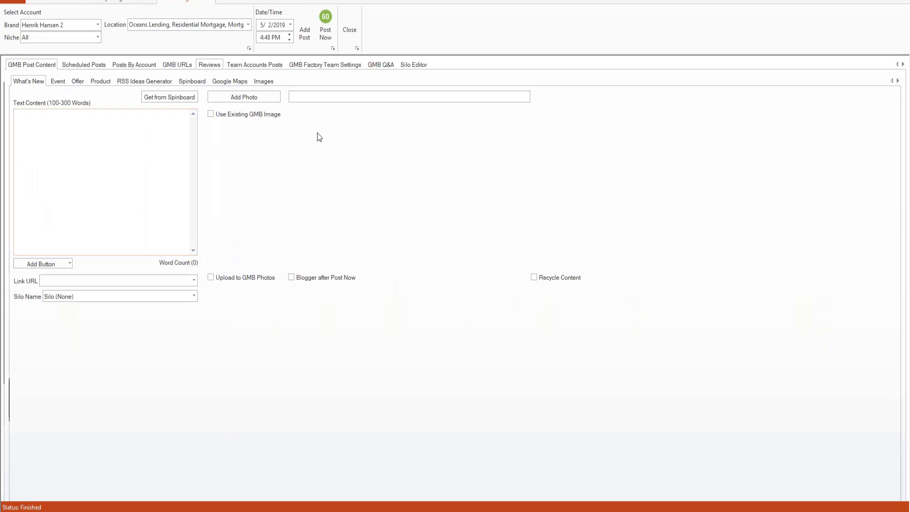
{"action": "left_click", "coordinate": [266, 81]}
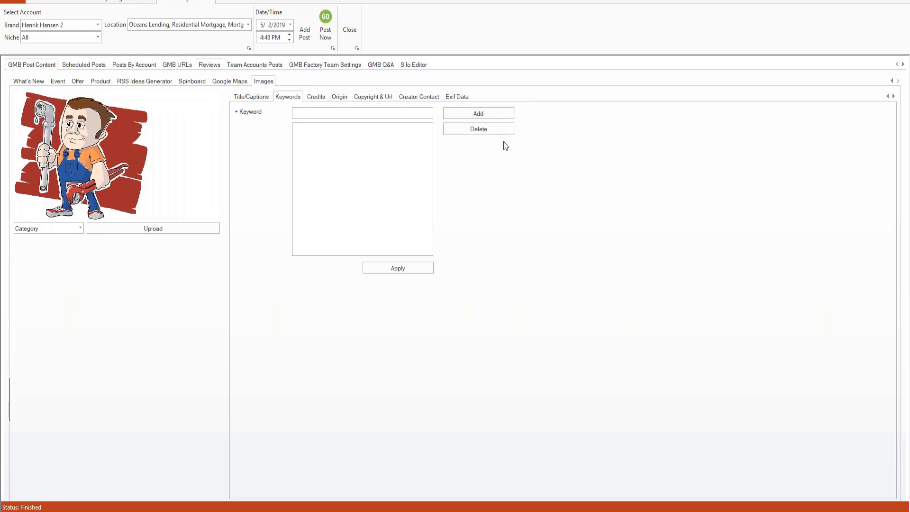
- Apply the image metadata, dismiss the unsupported graphics format error, and return to What's New
{"action": "left_click", "coordinate": [383, 270]}
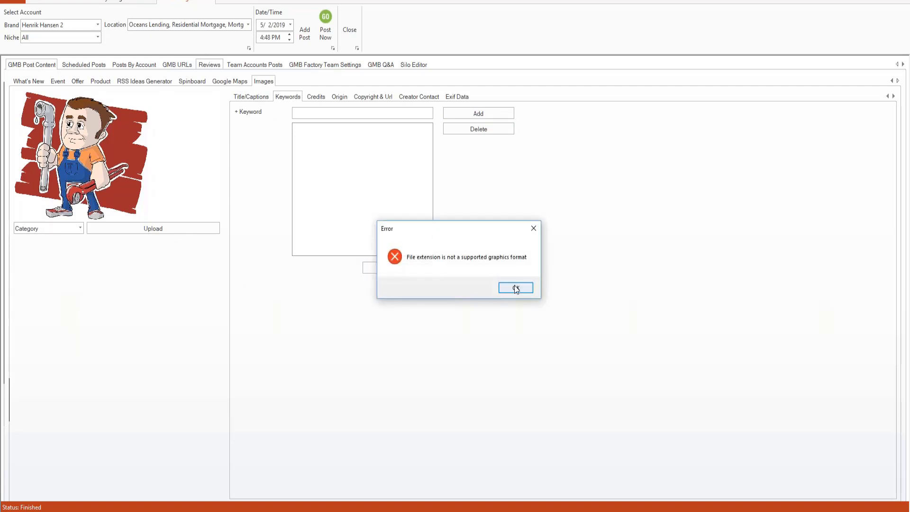
{"action": "left_click", "coordinate": [516, 289]}
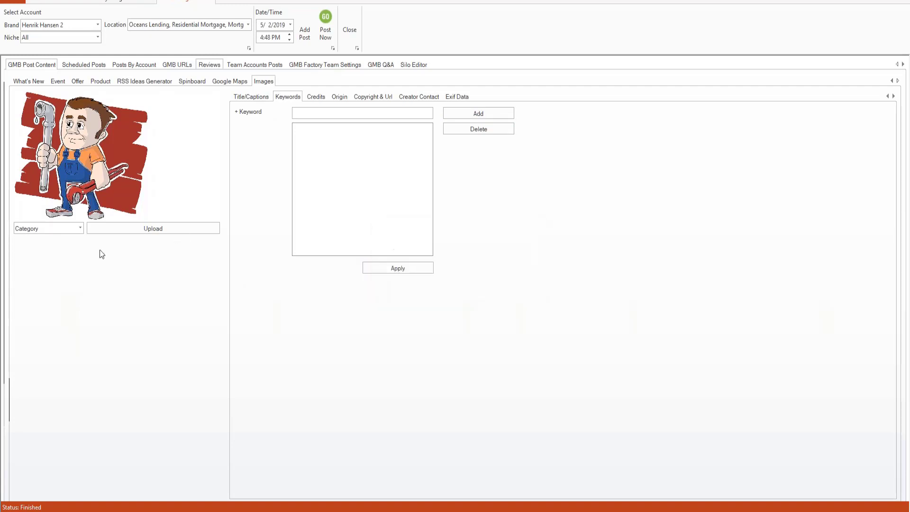
{"action": "left_click", "coordinate": [27, 82]}
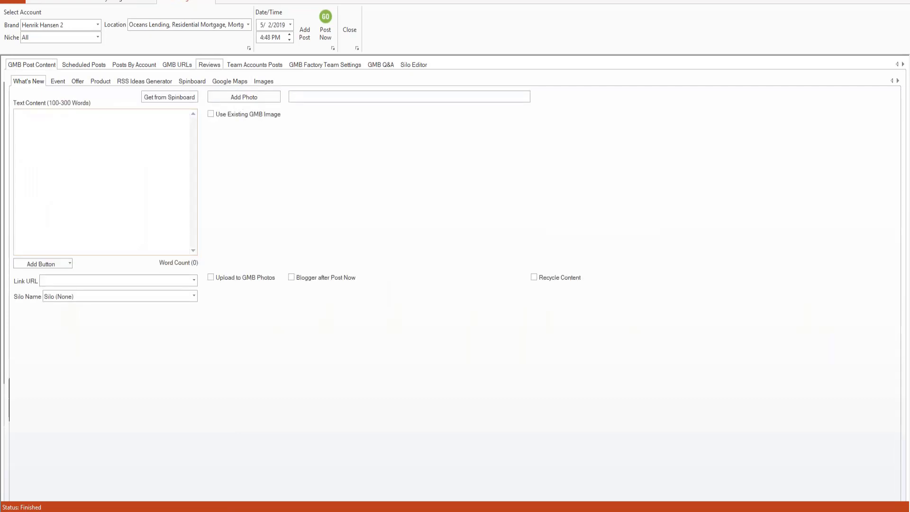
{"action": "left_click", "coordinate": [263, 81]}
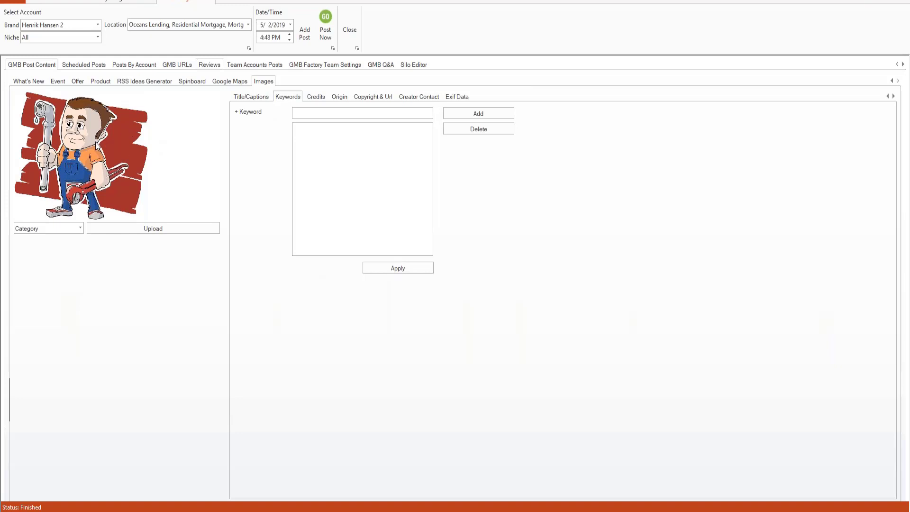
{"action": "left_click", "coordinate": [24, 82]}
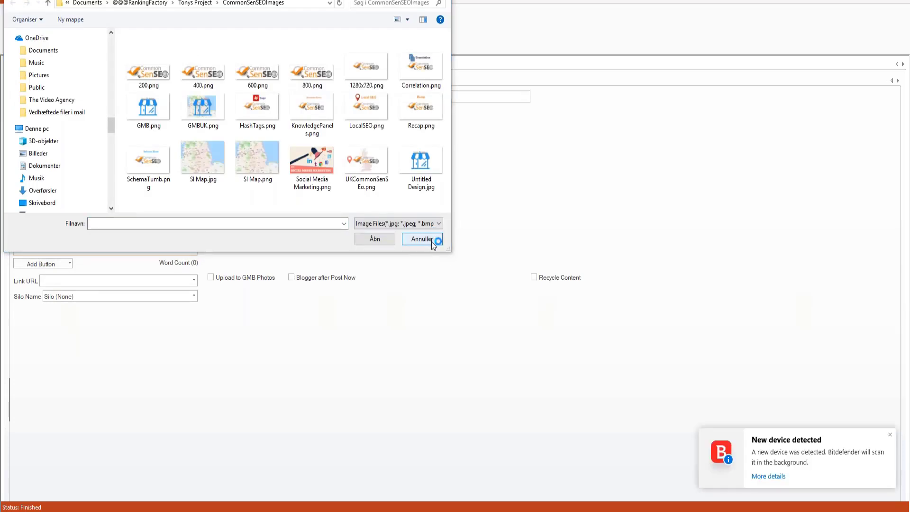
- Cancel the photo file picker and return to the Pixabay plumber results via the Images tab
{"action": "left_click", "coordinate": [432, 242]}
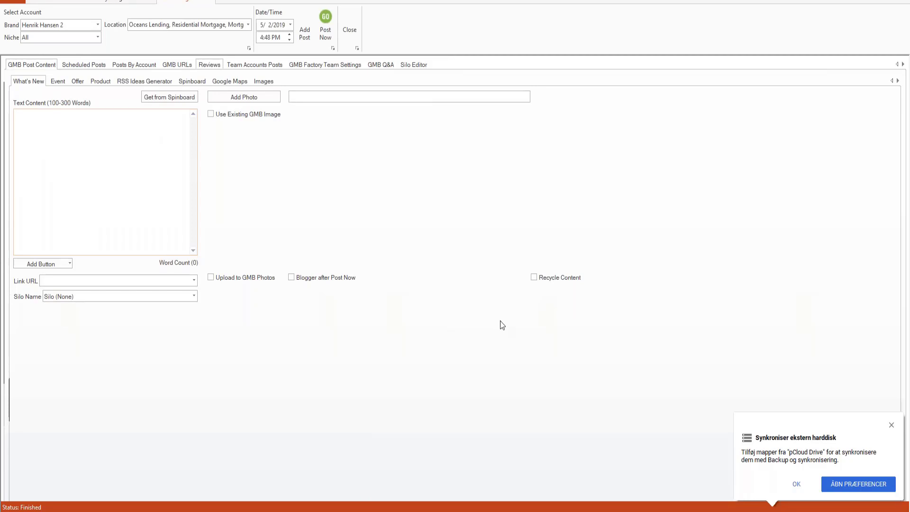
{"action": "left_click", "coordinate": [262, 81]}
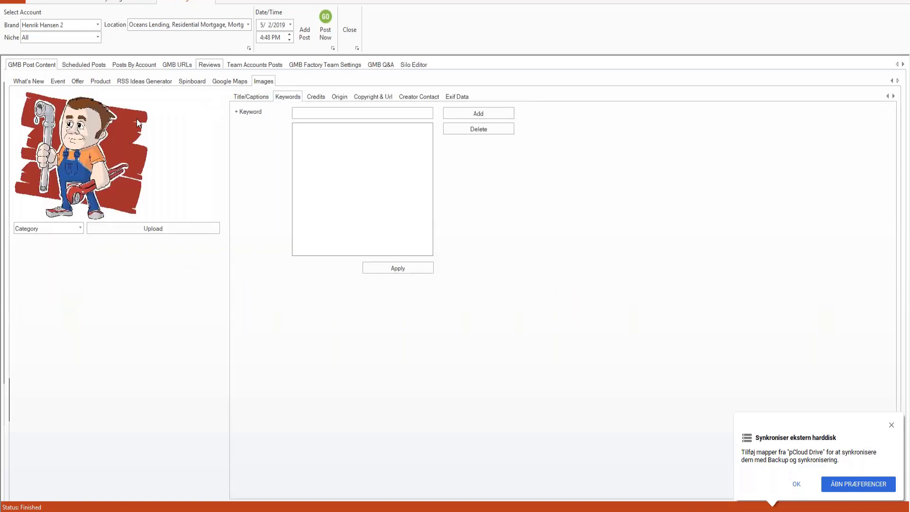
{"action": "left_click", "coordinate": [120, 1]}
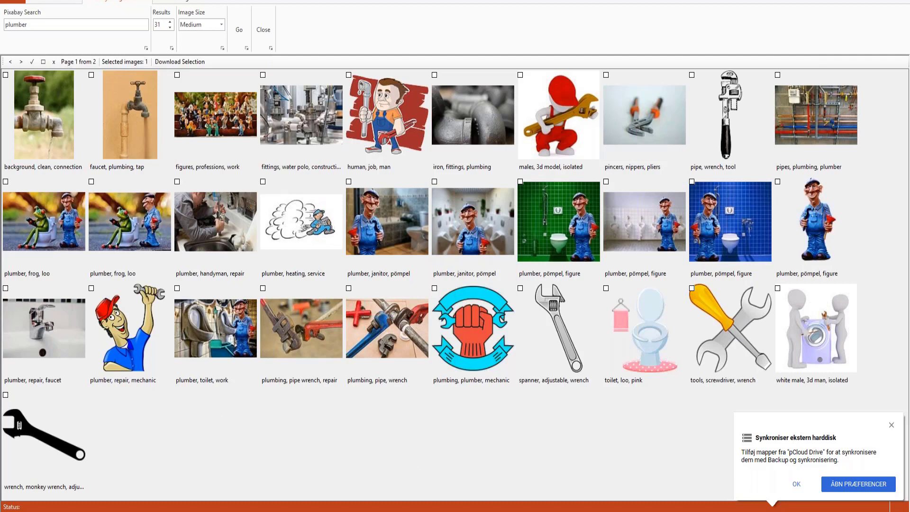
- Dismiss the pCloud popup, tick the 'human, job, man' cartoon, and start Download Selection
{"action": "left_click", "coordinate": [797, 485]}
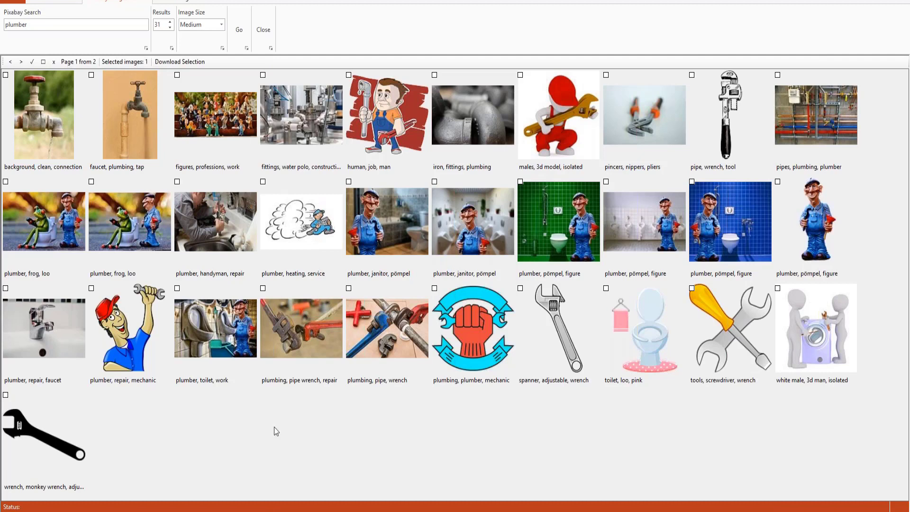
{"action": "left_click", "coordinate": [349, 75]}
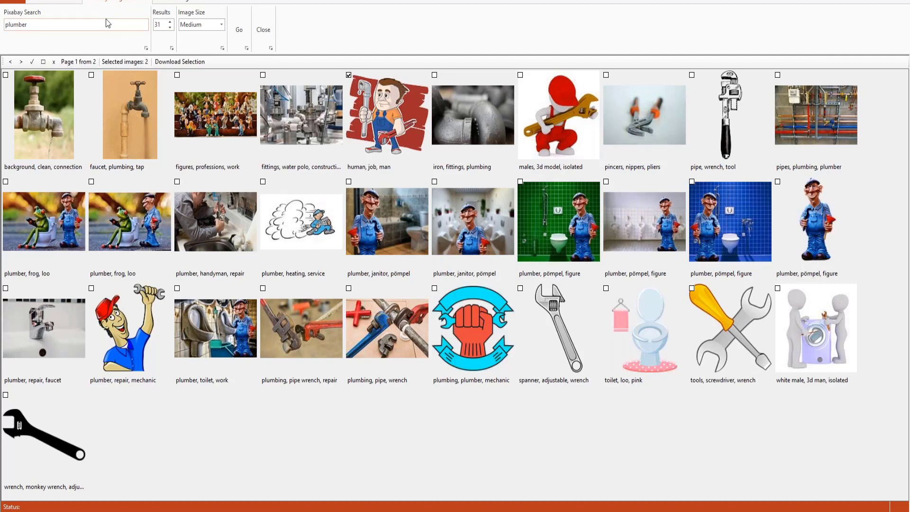
{"action": "left_click", "coordinate": [179, 62]}
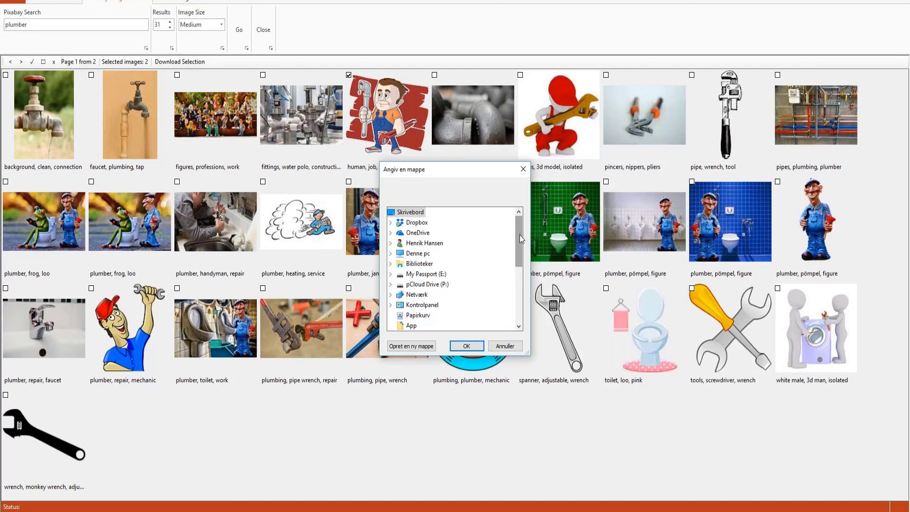
- Confirm Skrivebord as the download folder for the two selected plumber images
{"action": "mouse_move", "coordinate": [519, 234]}
{"action": "left_mouse_down"}
{"action": "mouse_move", "coordinate": [520, 253]}
{"action": "mouse_move", "coordinate": [517, 219]}
{"action": "left_mouse_up"}
{"action": "left_click", "coordinate": [463, 349]}
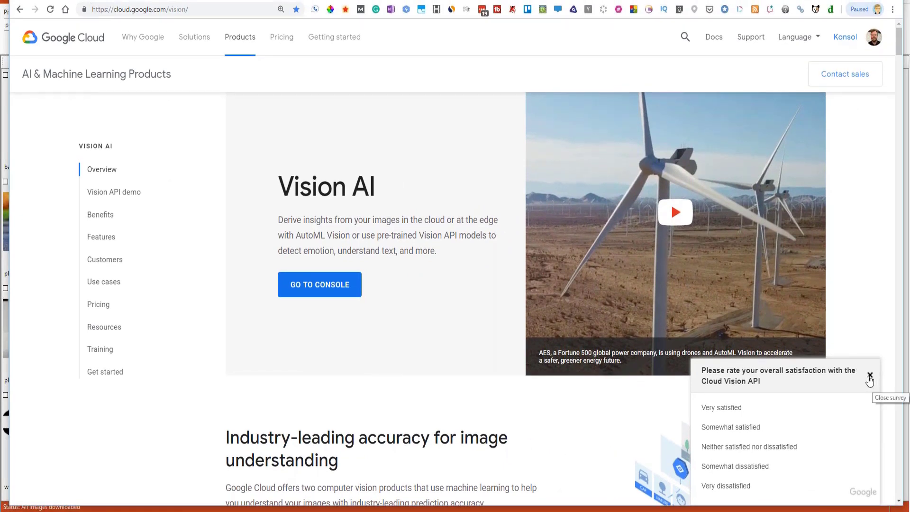
- Close the satisfaction survey, scroll down to Try the API, and drag an image over its drop box
{"action": "left_click", "coordinate": [870, 375]}
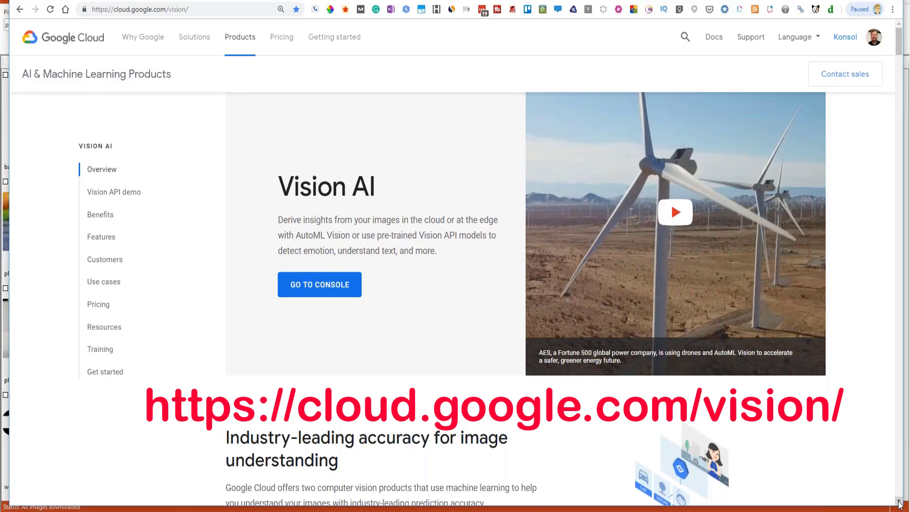
{"action": "left_click", "coordinate": [899, 502]}
{"action": "scroll", "coordinate": [427, 313], "scroll_direction": "down", "scroll_amount": 9}
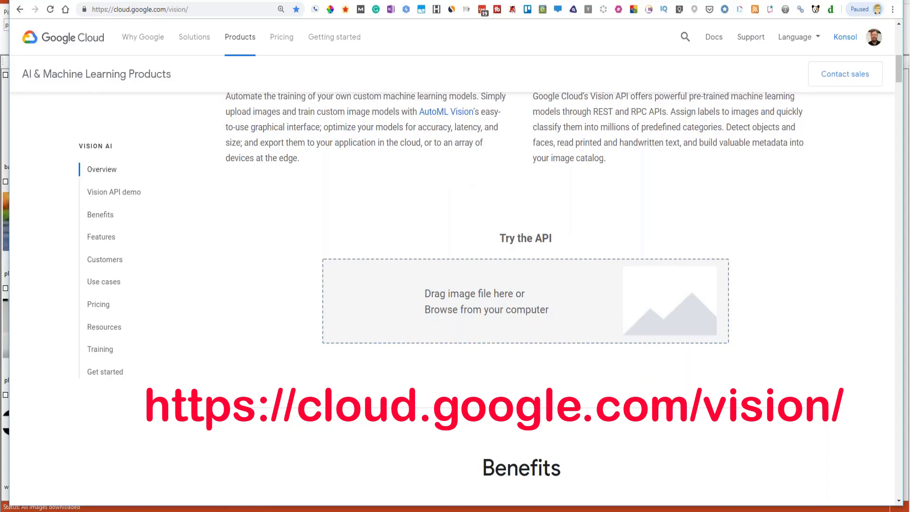
{"action": "left_click_drag", "start_coordinate": [616, 509], "coordinate": [578, 320]}
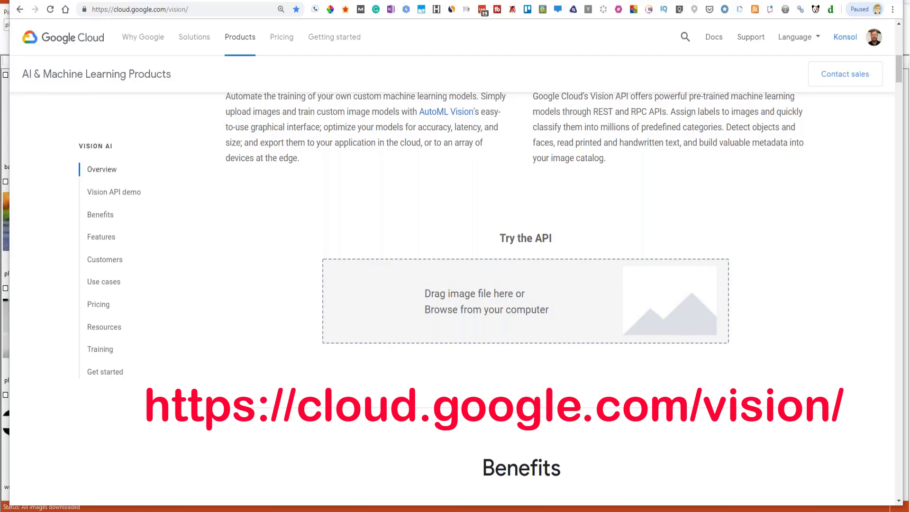
- Upload MortgageLenderMelbourneFL2.jpg from the Oceans Lending Graphics folder to the Try the API demo
{"action": "left_click", "coordinate": [497, 323]}
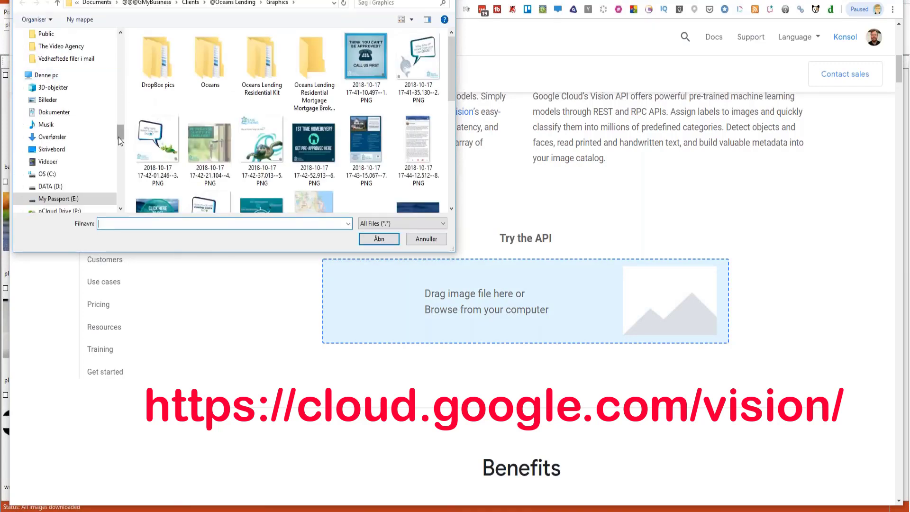
{"action": "left_click_drag", "start_coordinate": [118, 129], "coordinate": [115, 32]}
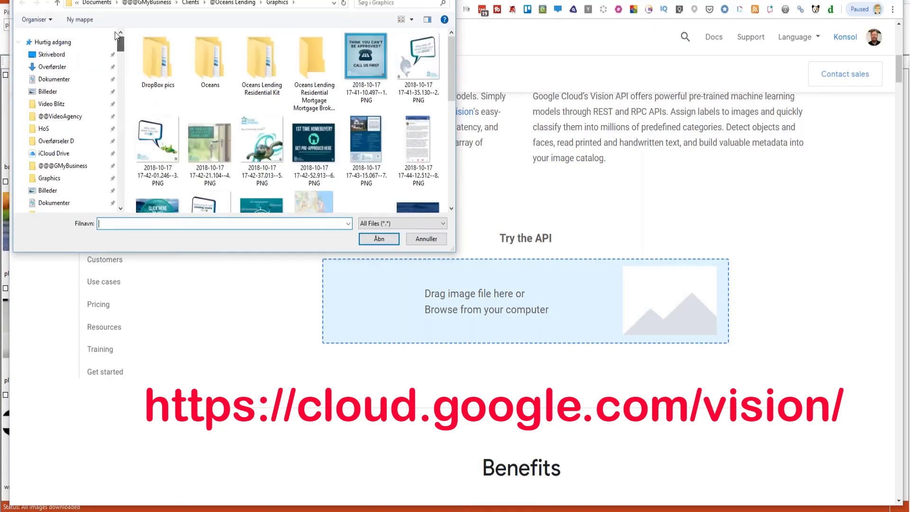
{"action": "left_click", "coordinate": [53, 57]}
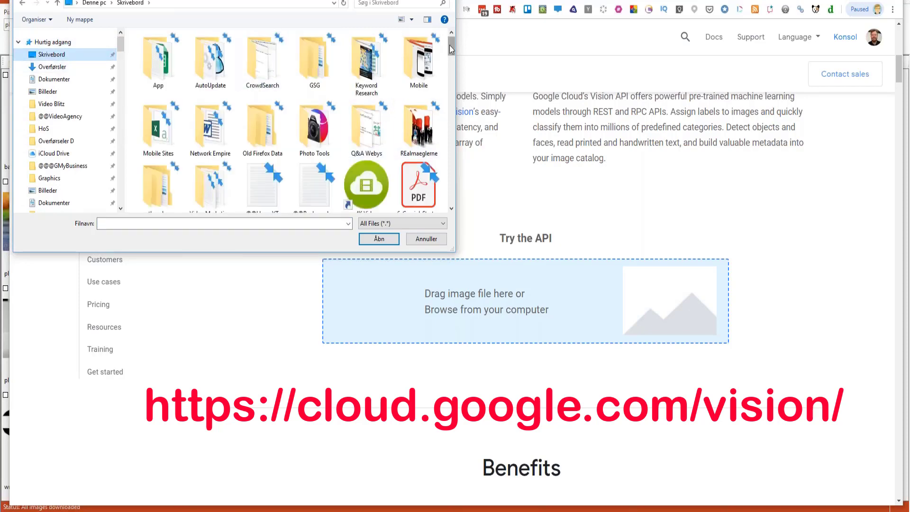
{"action": "mouse_move", "coordinate": [450, 45]}
{"action": "left_mouse_down"}
{"action": "mouse_move", "coordinate": [451, 71]}
{"action": "mouse_move", "coordinate": [451, 45]}
{"action": "left_mouse_up"}
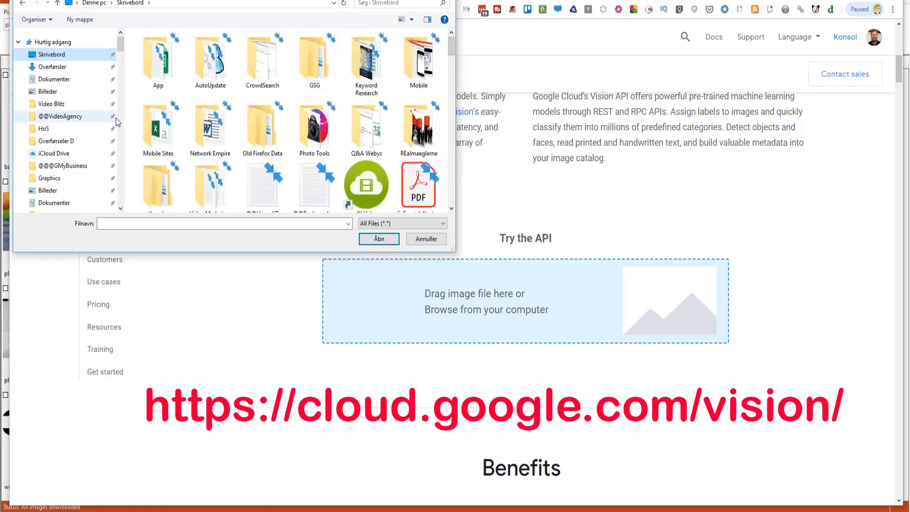
{"action": "left_click", "coordinate": [22, 4]}
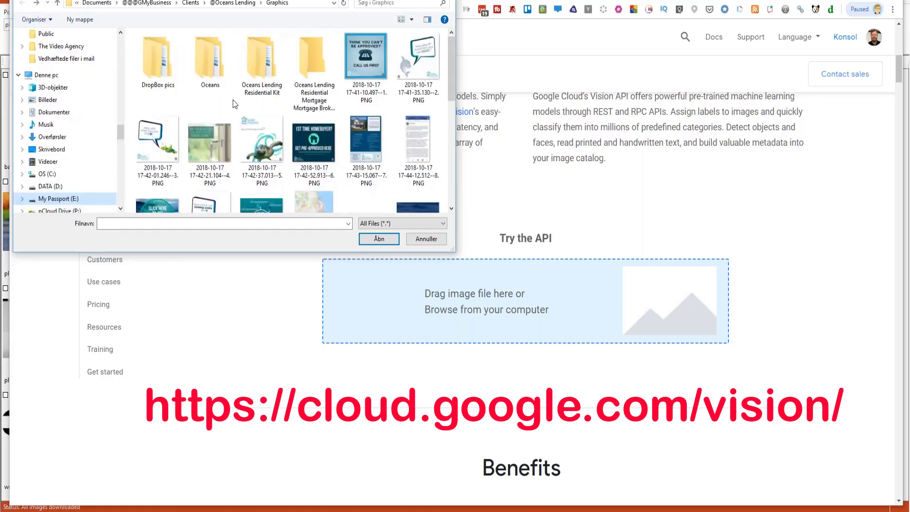
{"action": "left_click_drag", "start_coordinate": [451, 70], "coordinate": [467, 164]}
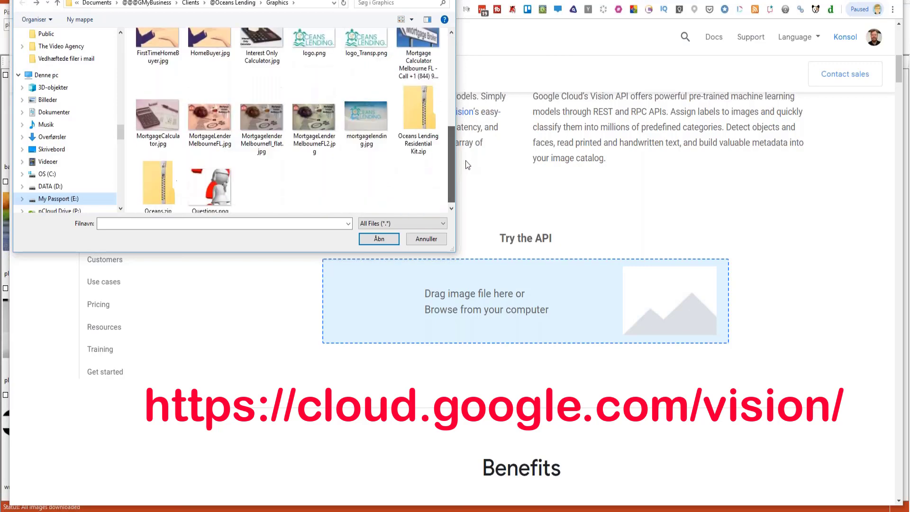
{"action": "left_click", "coordinate": [312, 113]}
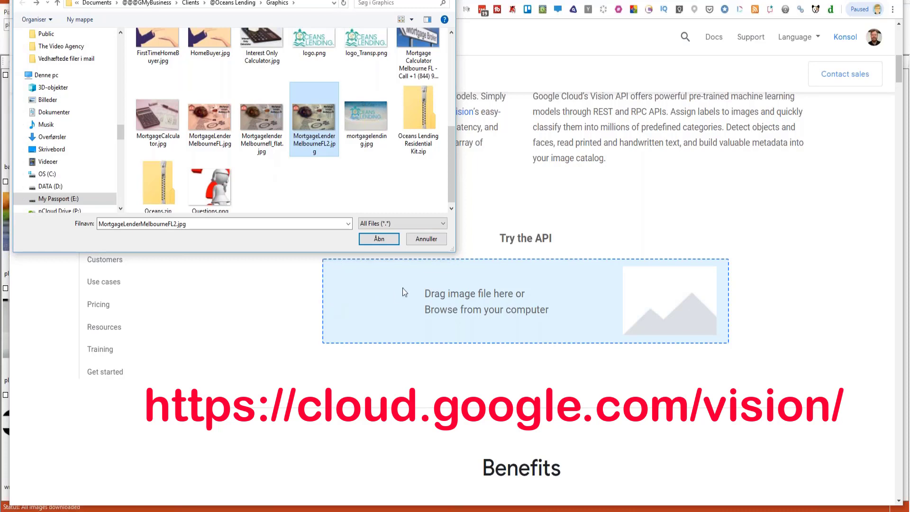
{"action": "left_click", "coordinate": [373, 237]}
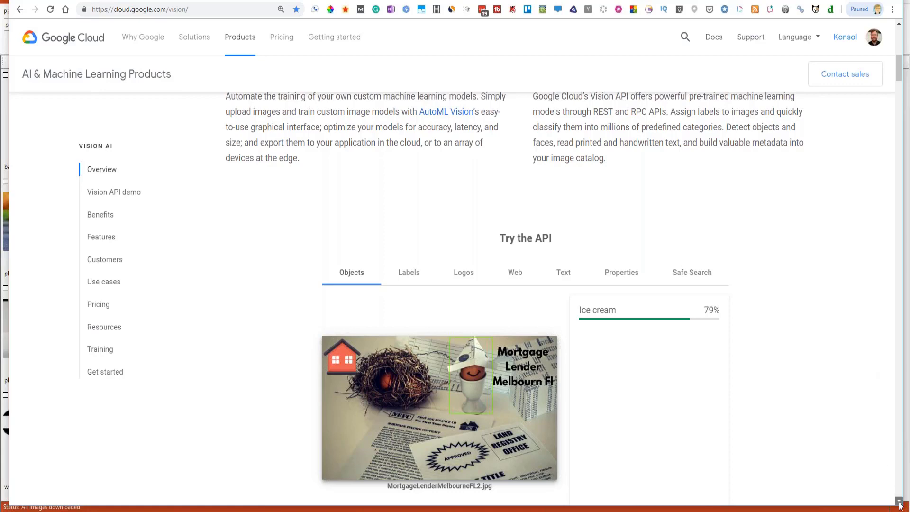
- Review the Labels and Logos results, ending on Web entities such as Design 0.27199 and Product design
{"action": "scroll", "coordinate": [900, 505], "scroll_direction": "down", "scroll_amount": 3}
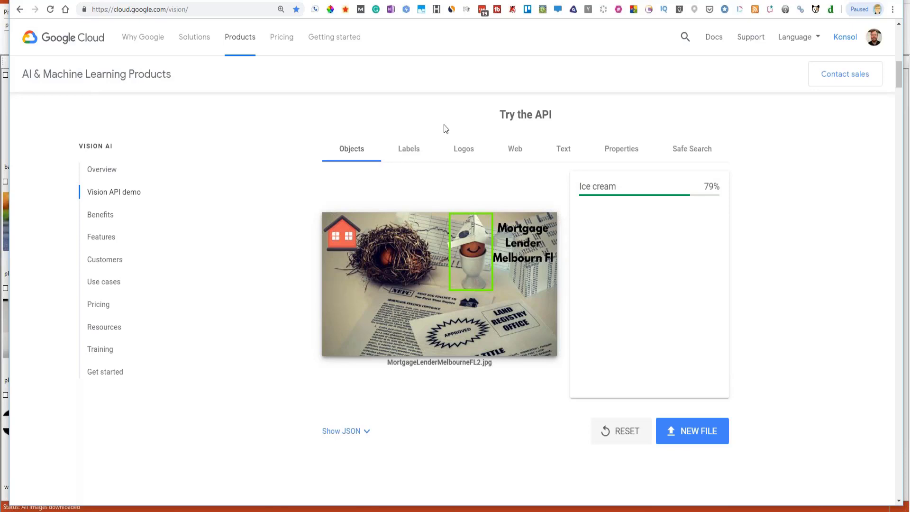
{"action": "left_click", "coordinate": [406, 156]}
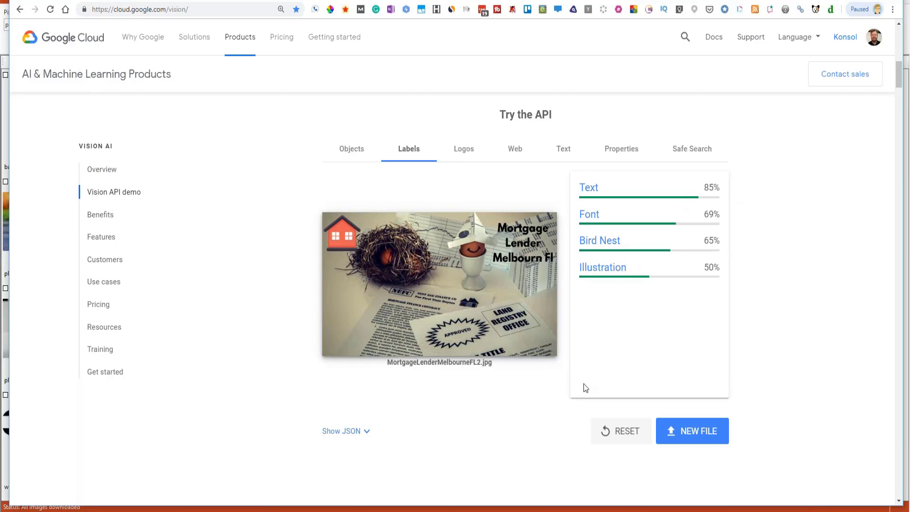
{"action": "left_click", "coordinate": [464, 151]}
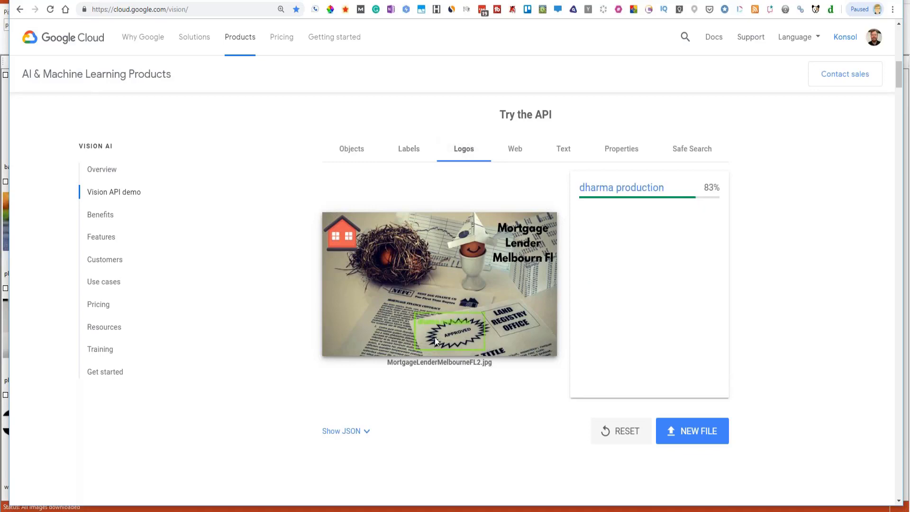
{"action": "left_click", "coordinate": [515, 152]}
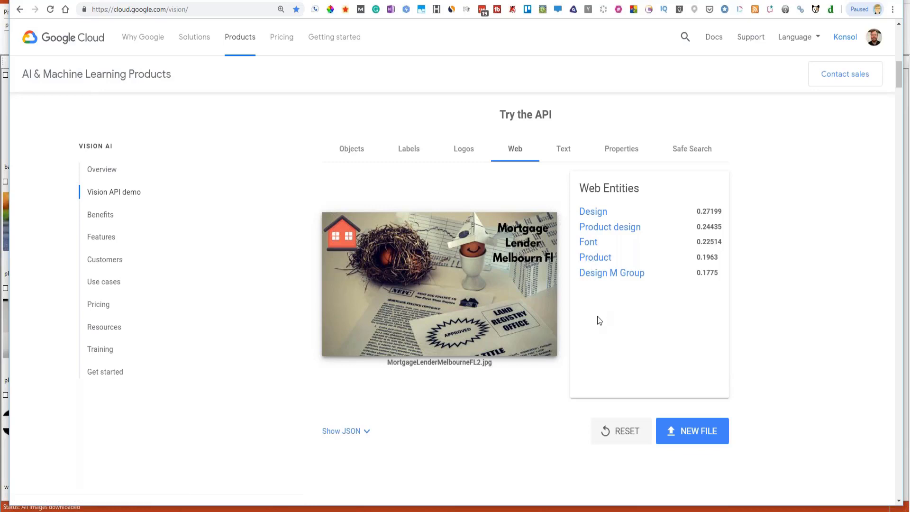
- Review the extracted text results, collapsing and re-expanding Block 9
{"action": "left_click", "coordinate": [563, 152]}
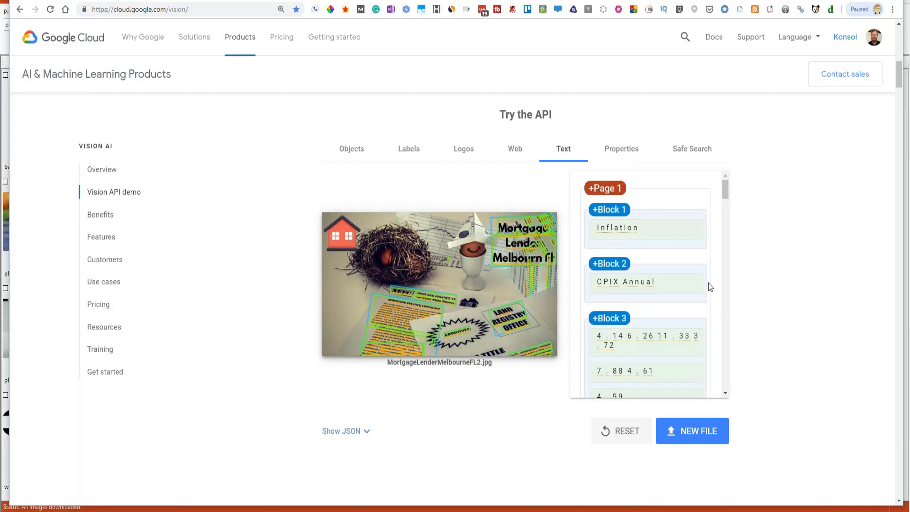
{"action": "left_click_drag", "start_coordinate": [725, 198], "coordinate": [727, 236]}
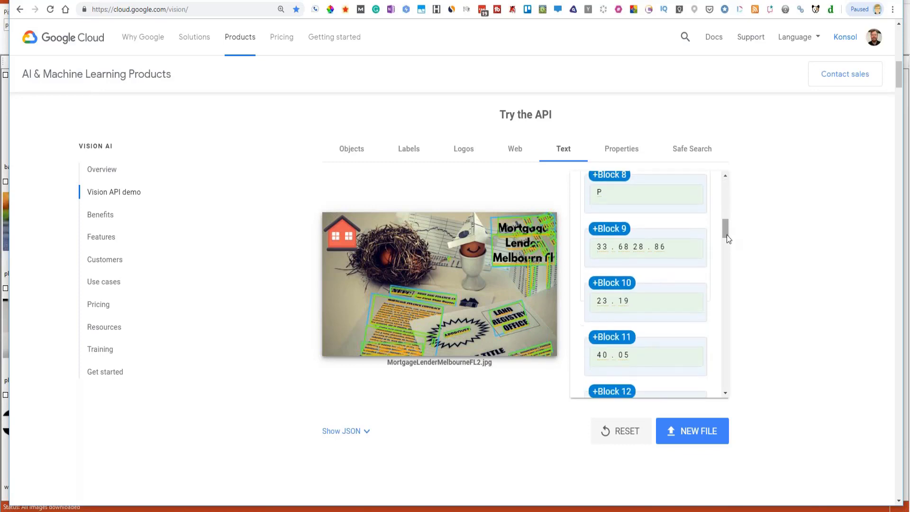
{"action": "left_click", "coordinate": [595, 229]}
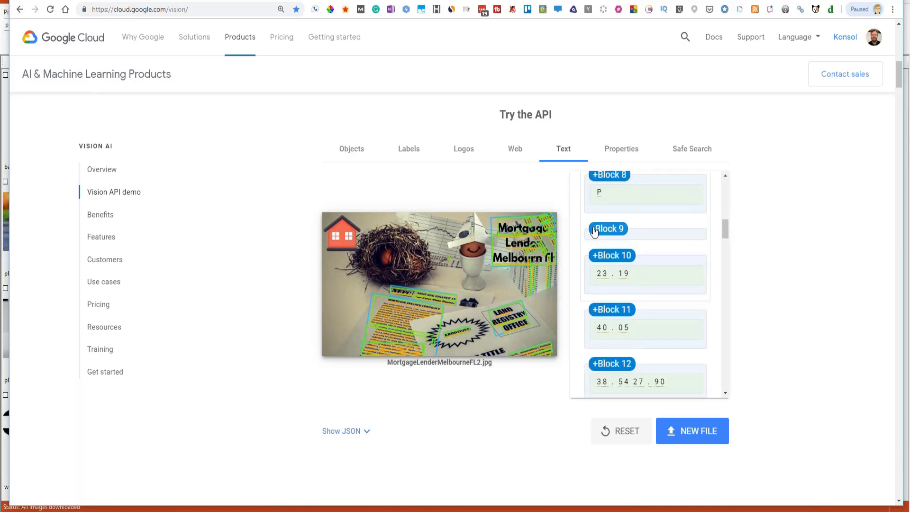
{"action": "left_click", "coordinate": [595, 230]}
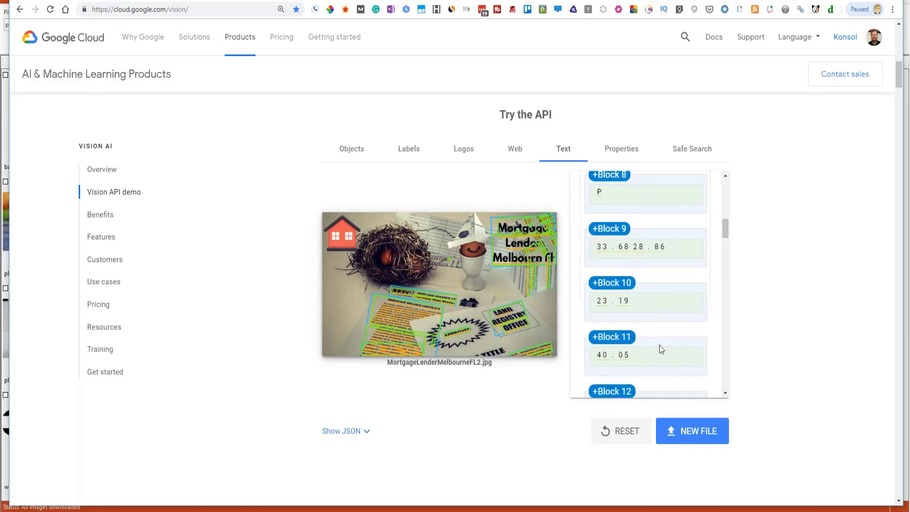
{"action": "left_click_drag", "start_coordinate": [727, 230], "coordinate": [734, 328]}
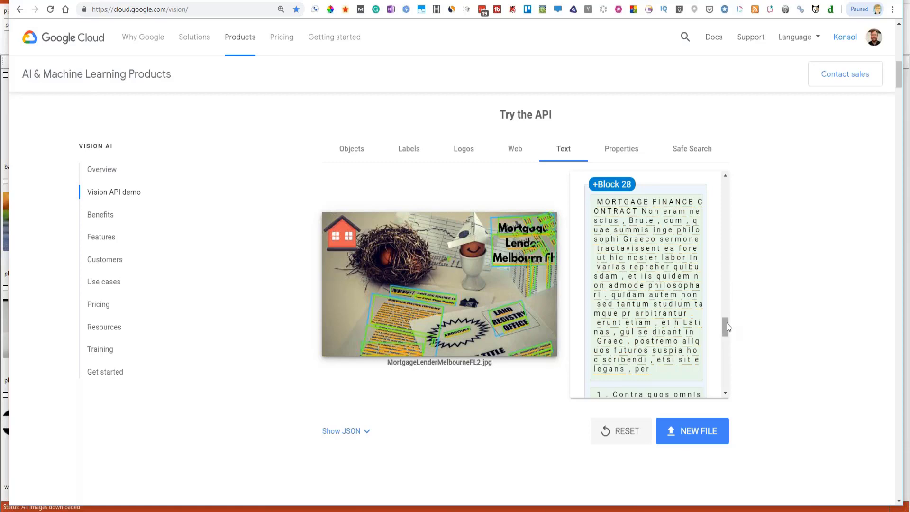
{"action": "left_click_drag", "start_coordinate": [727, 324], "coordinate": [725, 221]}
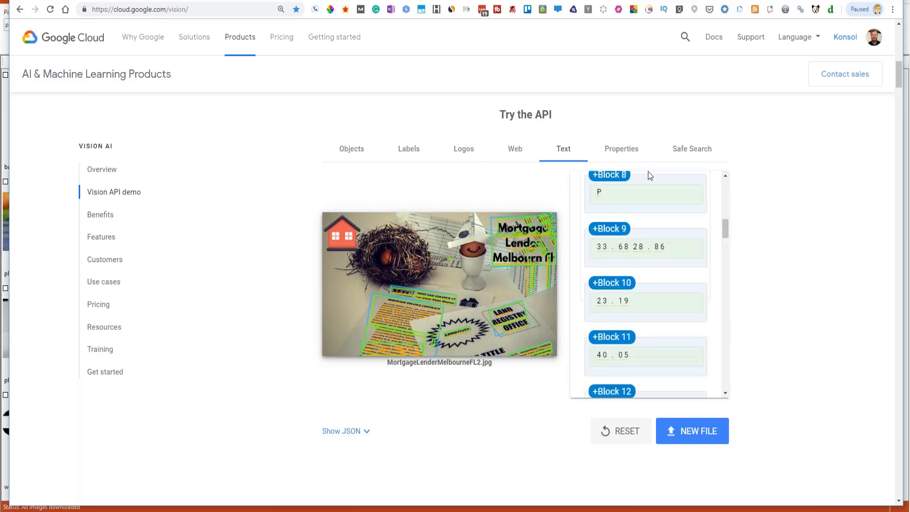
- Check the Properties crop hints, return to the Objects result, and start a new file upload
{"action": "left_click", "coordinate": [615, 154]}
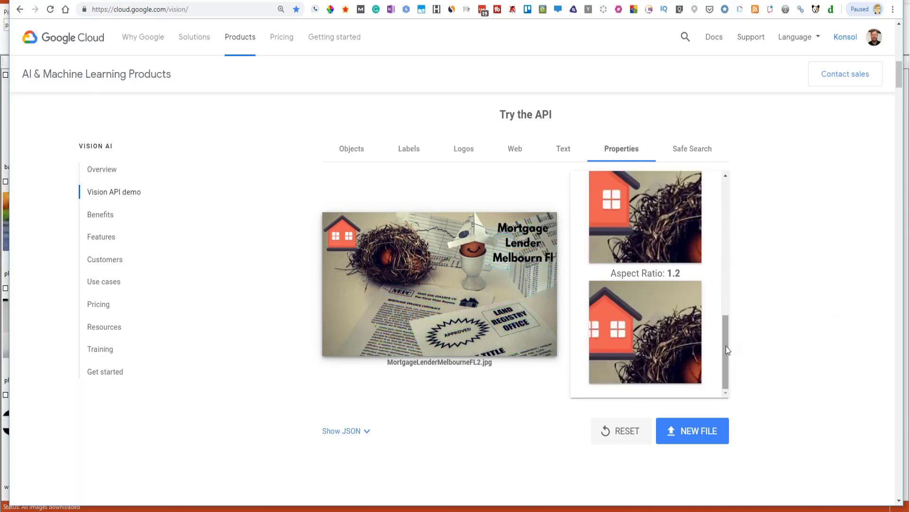
{"action": "left_click_drag", "start_coordinate": [727, 346], "coordinate": [731, 326]}
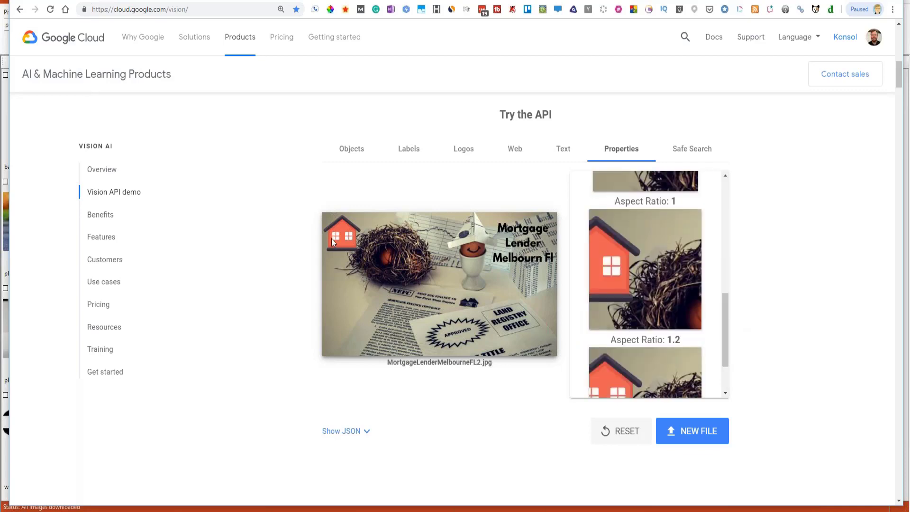
{"action": "left_click", "coordinate": [355, 152]}
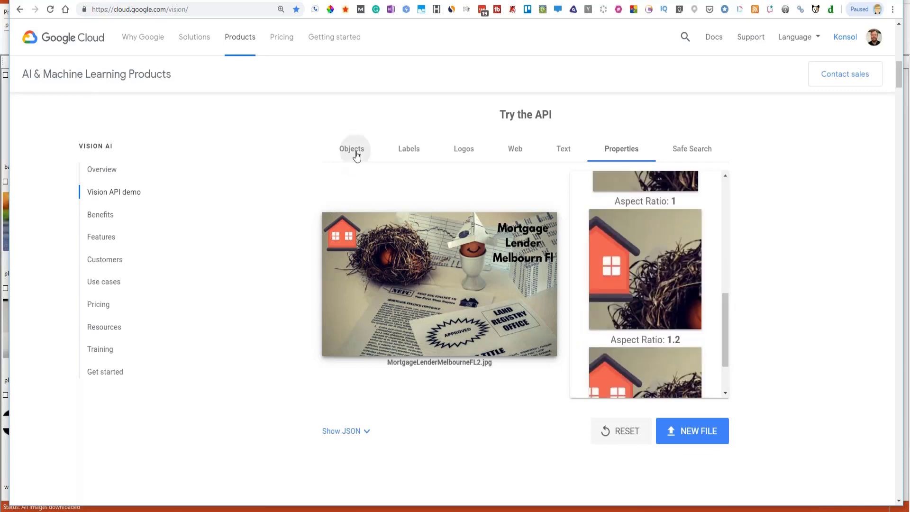
{"action": "left_click", "coordinate": [689, 437]}
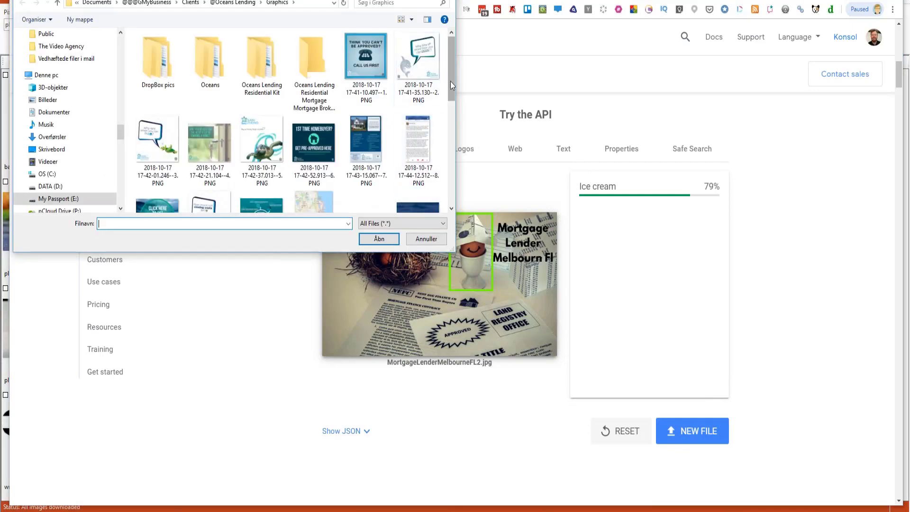
- Select MortgagelenderMelbournefl_flat.jpg and upload it, getting labels like Bird Nest 89% and Nest 66%
{"action": "left_click_drag", "start_coordinate": [453, 76], "coordinate": [460, 149]}
{"action": "left_click", "coordinate": [268, 155]}
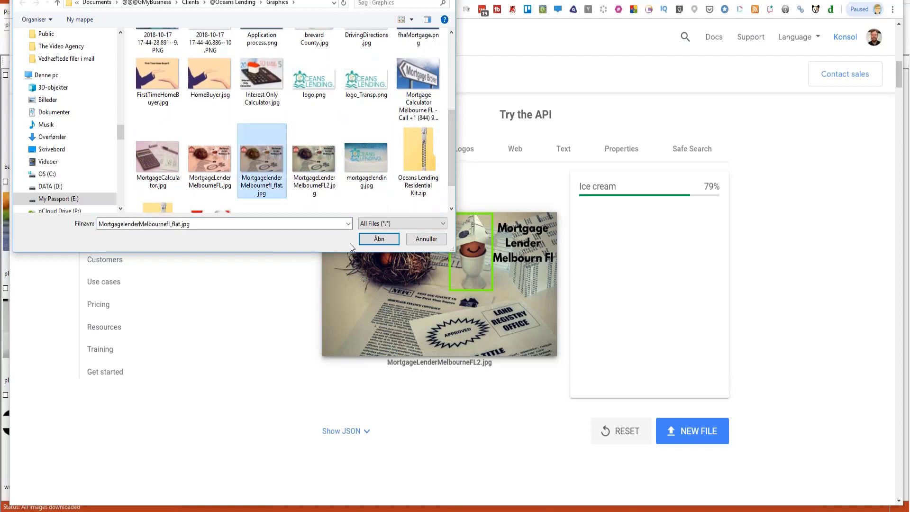
{"action": "left_click", "coordinate": [382, 245]}
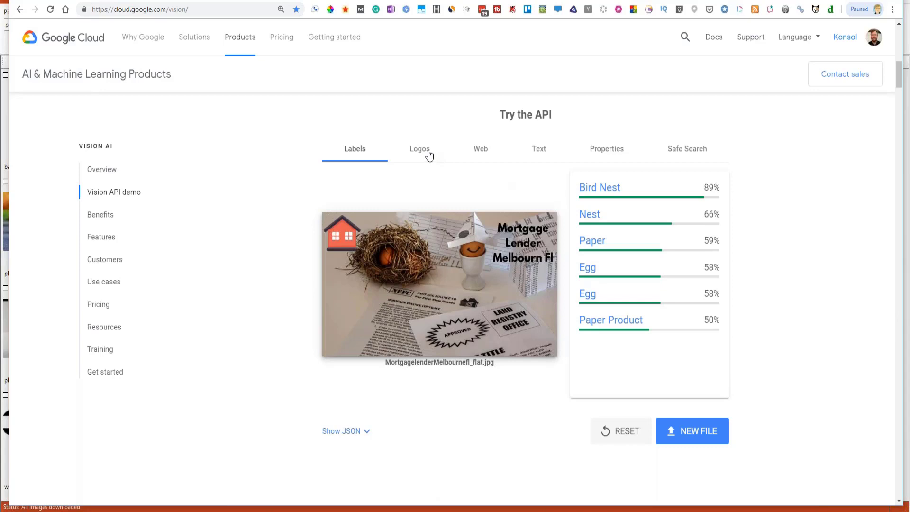
- Show the Web results for the nest image and scroll down to Pages with Matched Images
{"action": "left_click", "coordinate": [479, 154]}
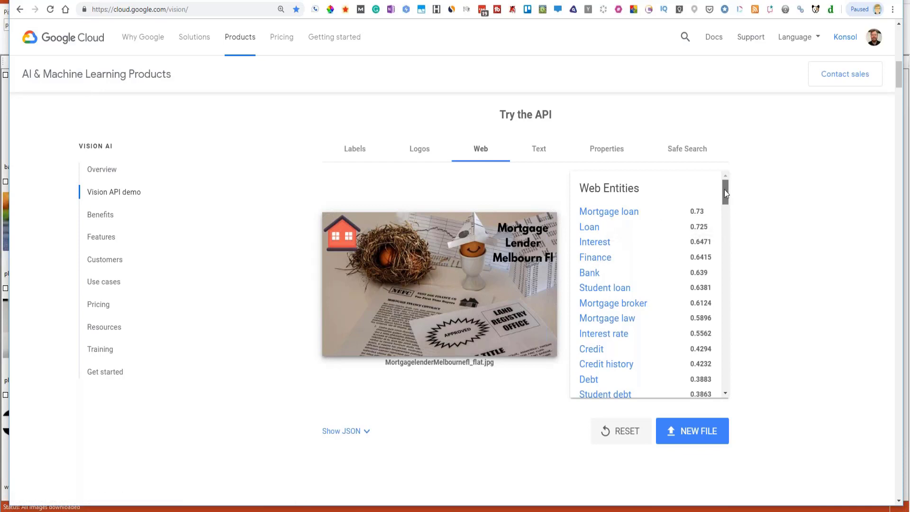
{"action": "left_click_drag", "start_coordinate": [725, 189], "coordinate": [724, 215]}
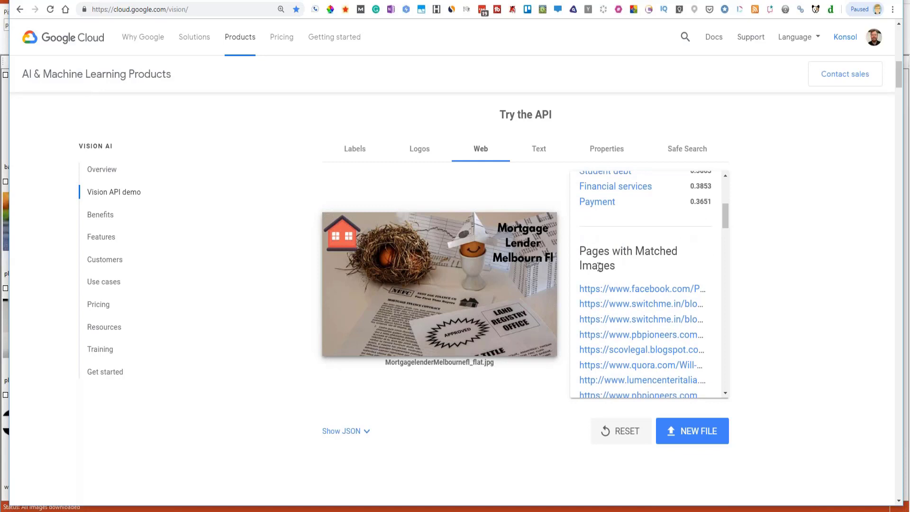
{"action": "left_click_drag", "start_coordinate": [727, 216], "coordinate": [727, 224]}
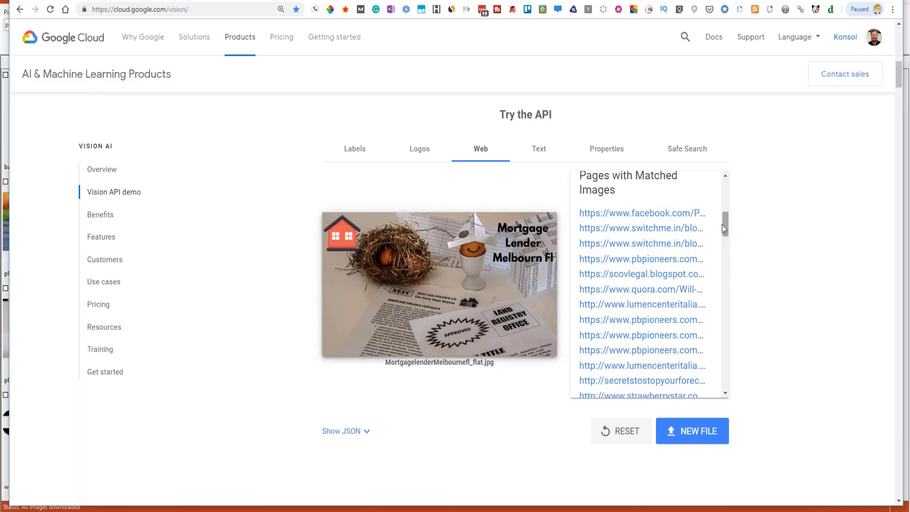
{"action": "left_click_drag", "start_coordinate": [722, 225], "coordinate": [731, 285]}
{"action": "left_click", "coordinate": [650, 232]}
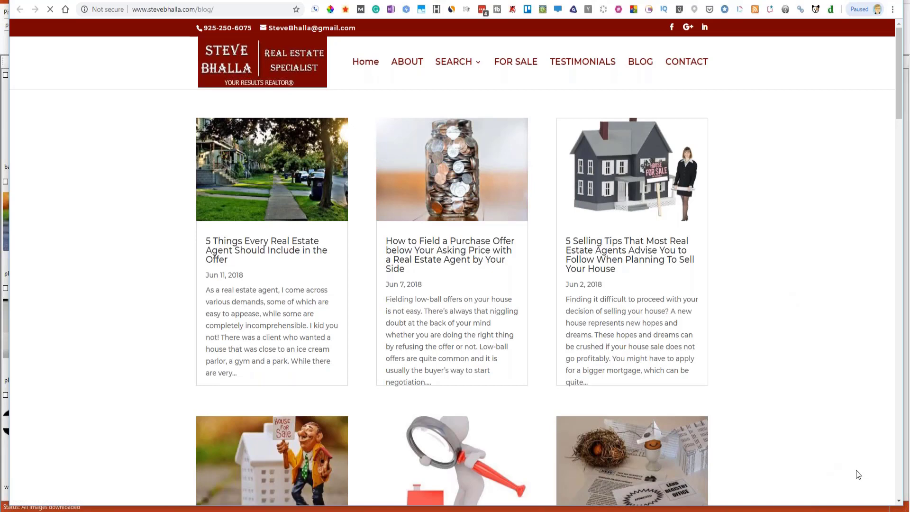
{"action": "left_click", "coordinate": [899, 502]}
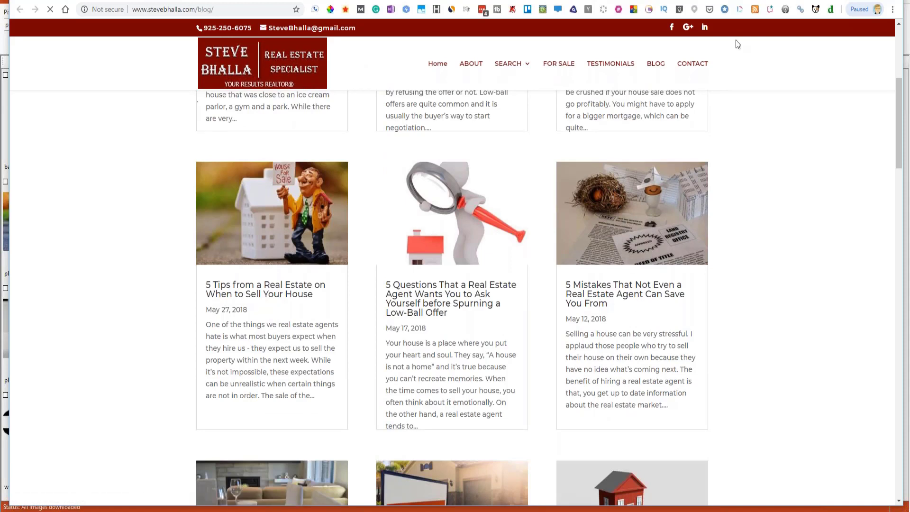
{"action": "left_click", "coordinate": [720, 0]}
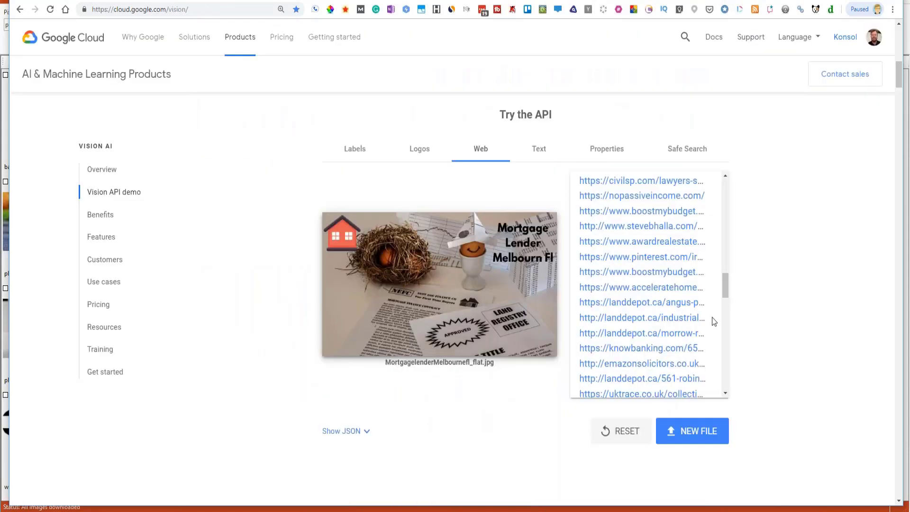
{"action": "left_click", "coordinate": [633, 395]}
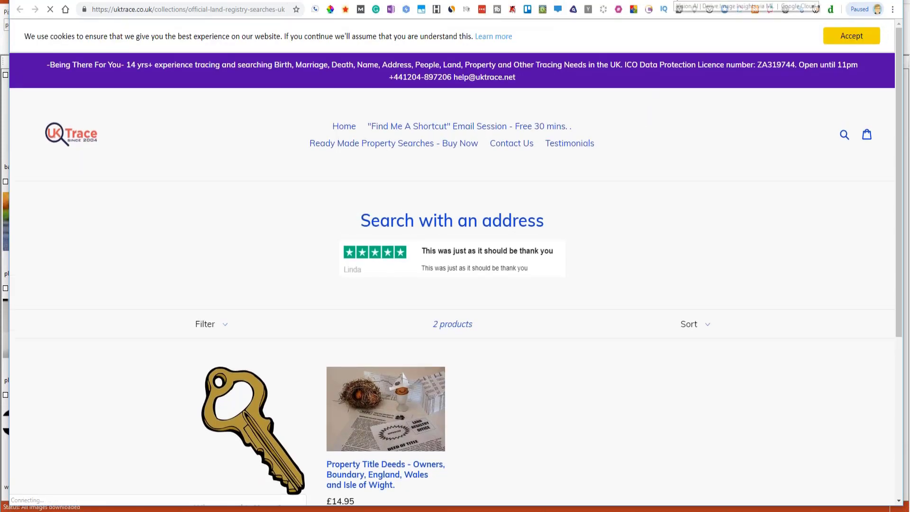
{"action": "left_click", "coordinate": [674, 0]}
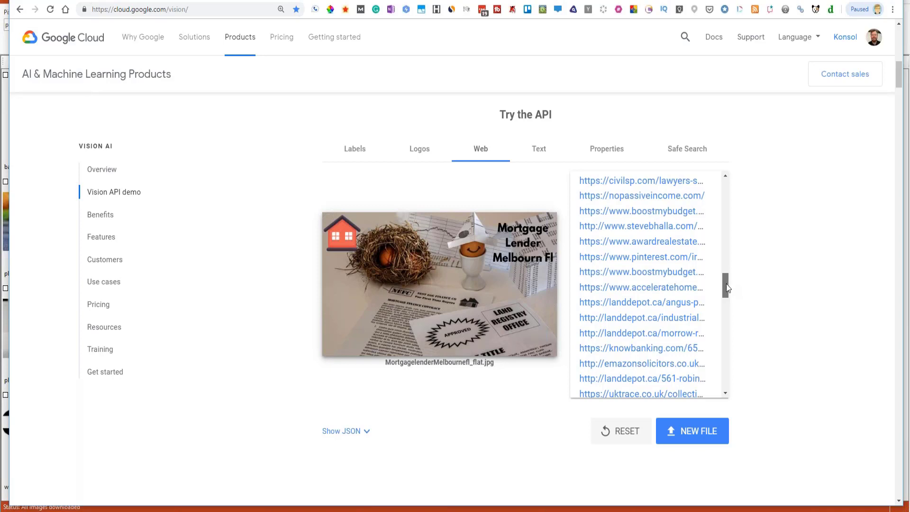
{"action": "scroll", "coordinate": [727, 288], "scroll_direction": "down", "scroll_amount": 2}
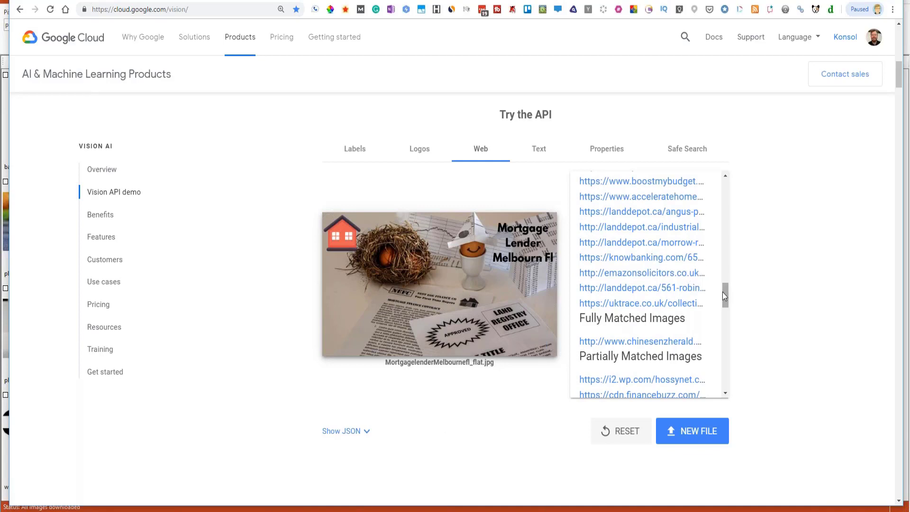
{"action": "left_click_drag", "start_coordinate": [722, 292], "coordinate": [722, 212]}
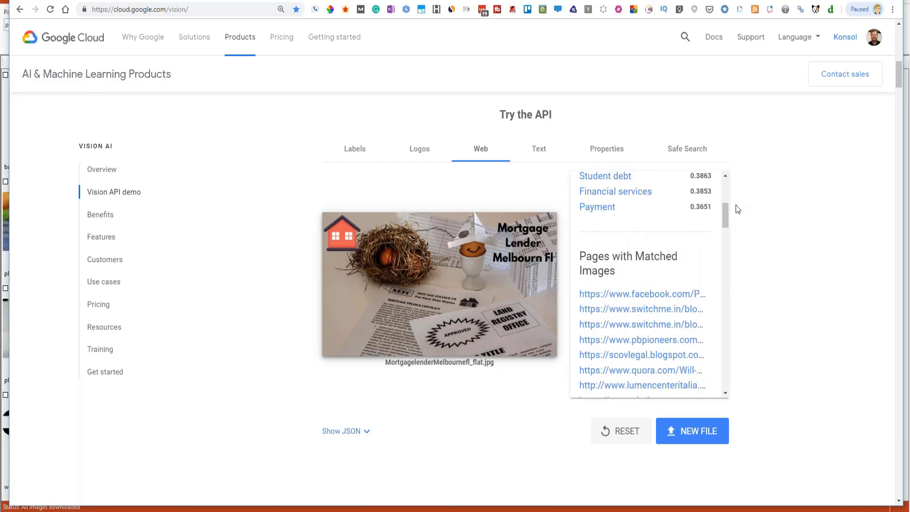
{"action": "left_click_drag", "start_coordinate": [724, 217], "coordinate": [748, 310]}
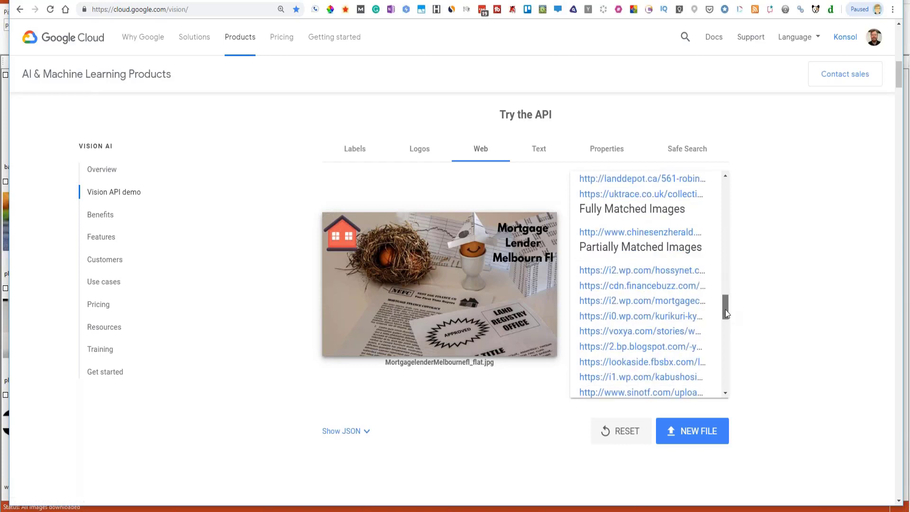
{"action": "left_click_drag", "start_coordinate": [725, 309], "coordinate": [730, 325]}
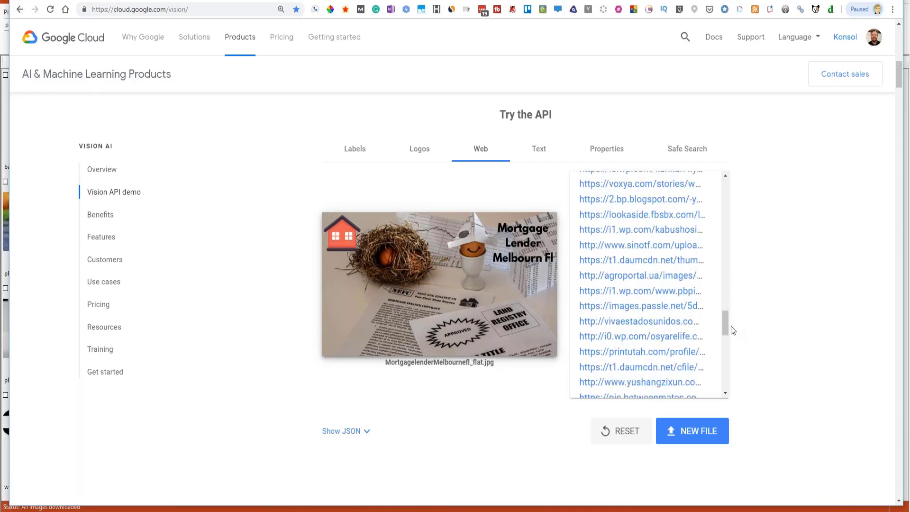
{"action": "left_click", "coordinate": [638, 266]}
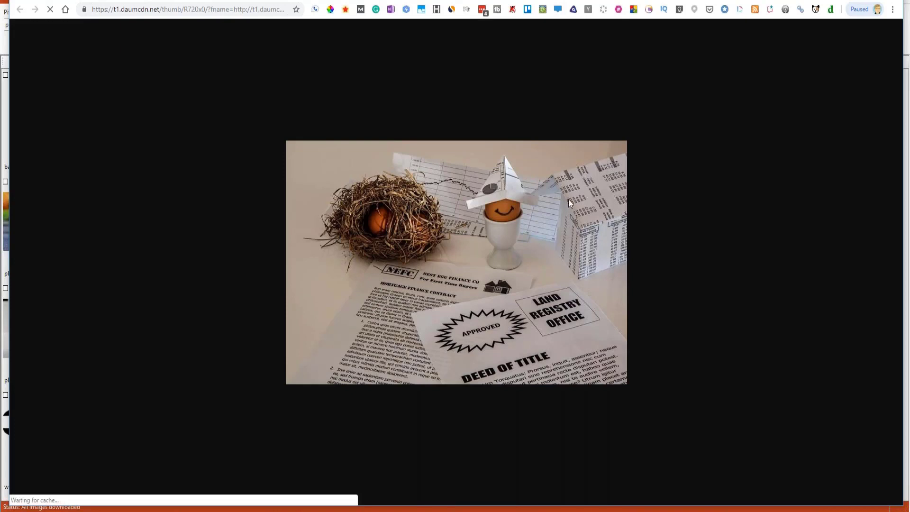
{"action": "left_click", "coordinate": [643, 0]}
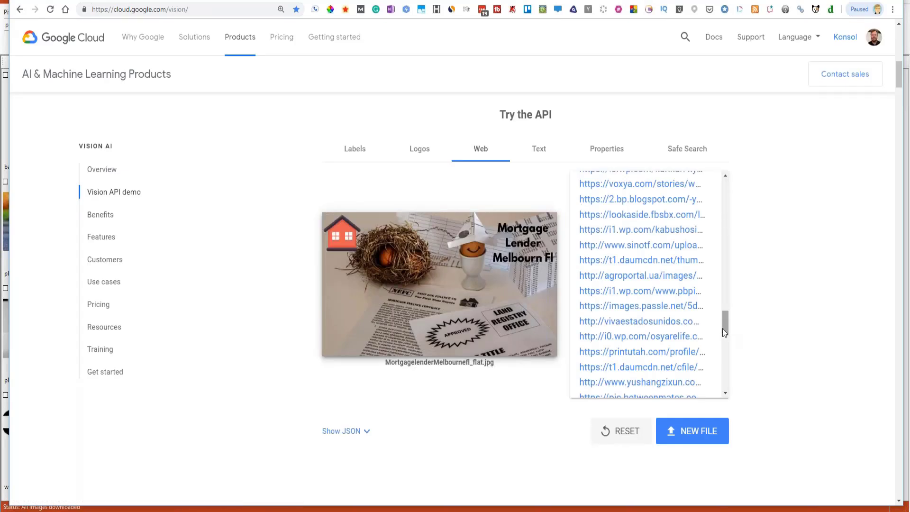
{"action": "left_click_drag", "start_coordinate": [723, 328], "coordinate": [724, 190]}
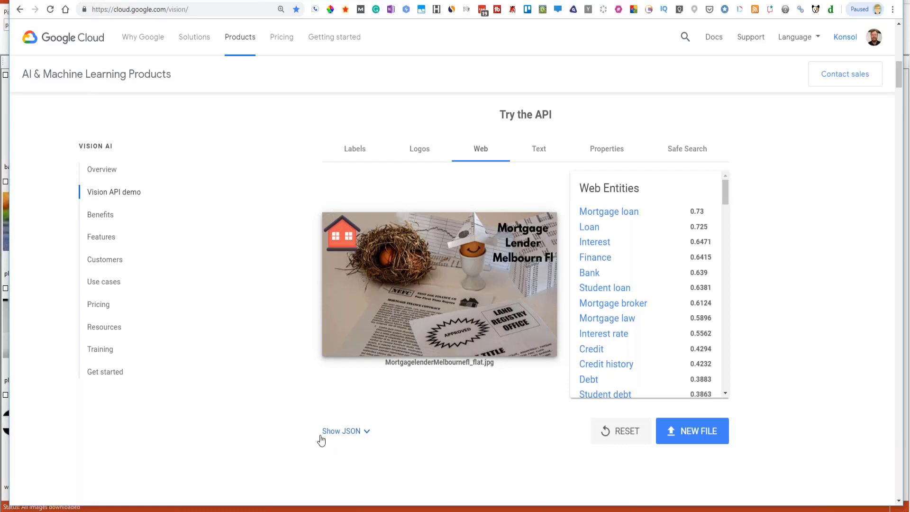
- Reveal the JSON request and response panels, dismissing the Windows notification panel along the way
{"action": "left_click", "coordinate": [369, 435]}
{"action": "scroll", "coordinate": [886, 329], "scroll_direction": "down", "scroll_amount": 1}
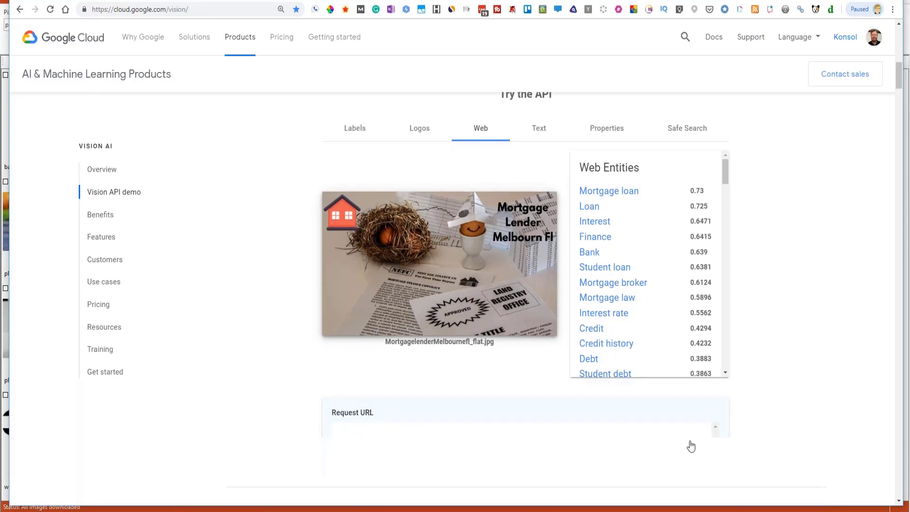
{"action": "left_click", "coordinate": [899, 510]}
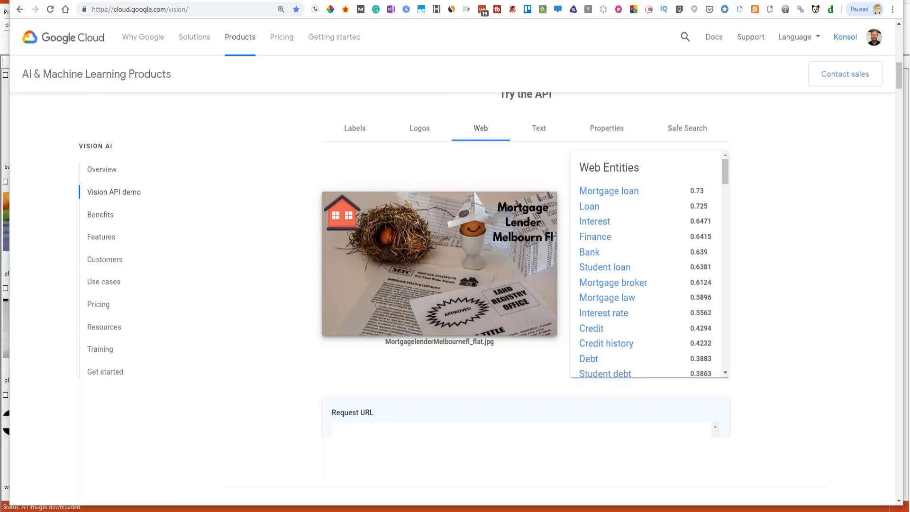
{"action": "left_click", "coordinate": [676, 501]}
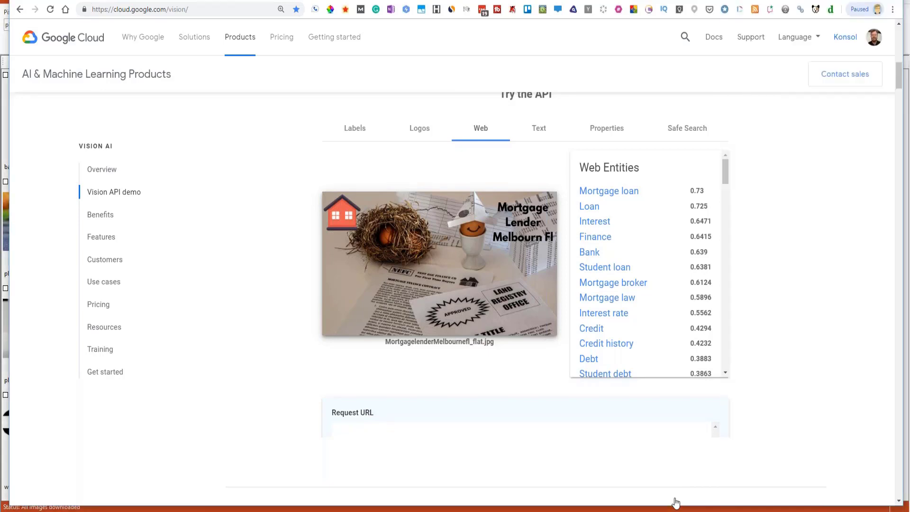
{"action": "left_click", "coordinate": [899, 504]}
{"action": "scroll", "coordinate": [899, 503], "scroll_direction": "down", "scroll_amount": 6}
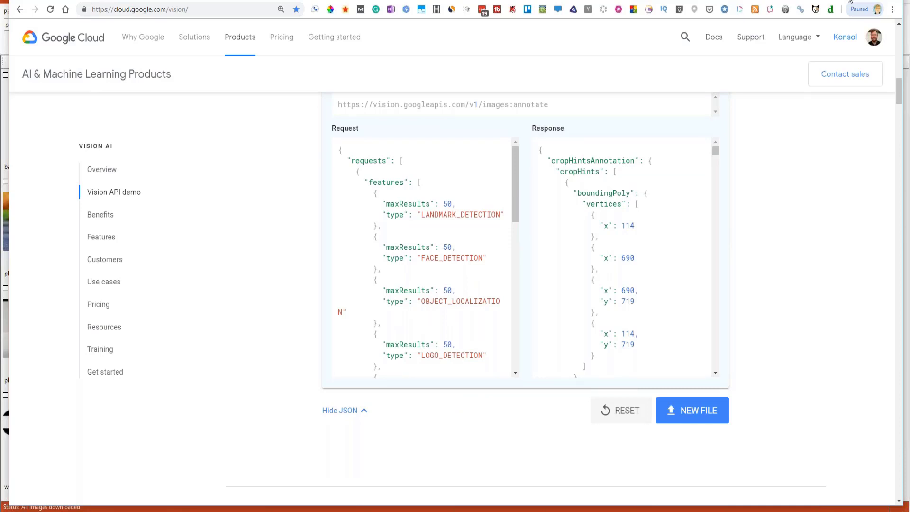
- Shift the browser window slightly left and scroll through the Response JSON
{"action": "left_click_drag", "start_coordinate": [828, 0], "coordinate": [800, 0]}
{"action": "left_click_drag", "start_coordinate": [872, 84], "coordinate": [872, 83]}
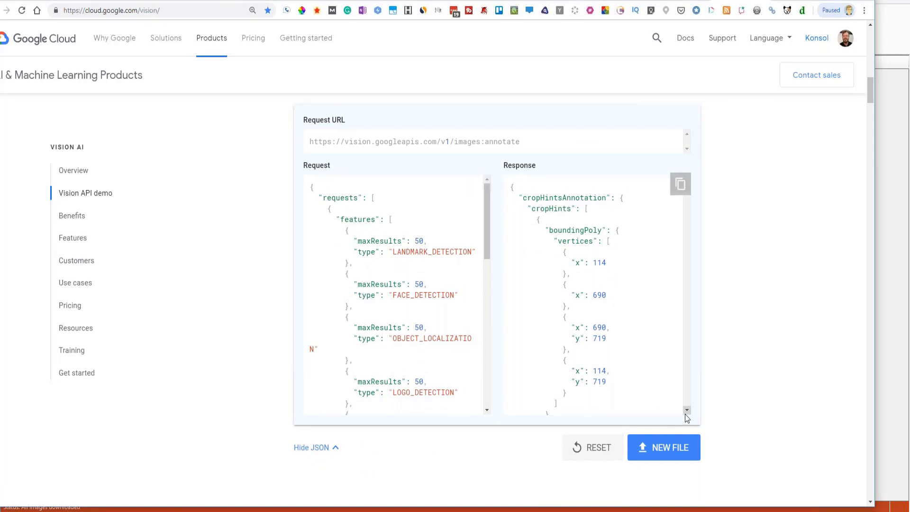
{"action": "left_click_drag", "start_coordinate": [687, 411], "coordinate": [687, 411]}
{"action": "scroll", "coordinate": [688, 330], "scroll_direction": "down", "scroll_amount": 3}
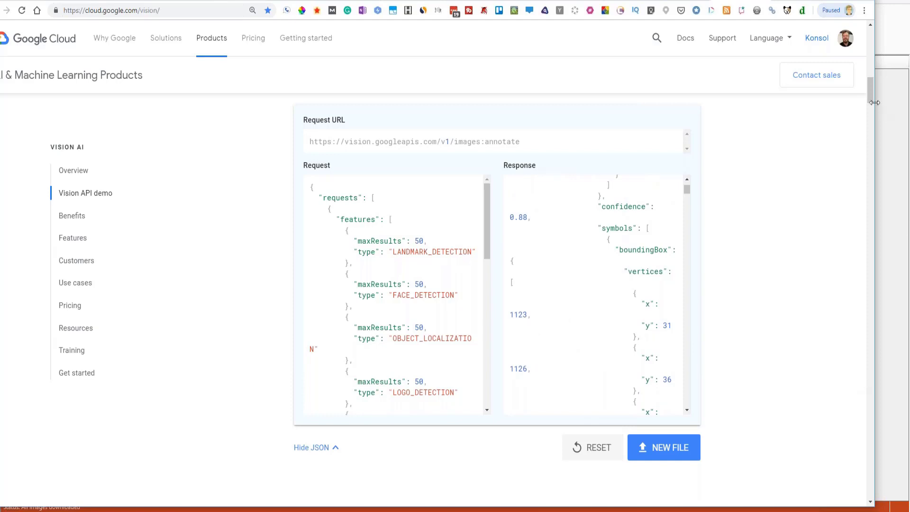
{"action": "mouse_move", "coordinate": [871, 83]}
{"action": "left_mouse_down"}
{"action": "mouse_move", "coordinate": [872, 41]}
{"action": "mouse_move", "coordinate": [884, 85]}
{"action": "mouse_move", "coordinate": [883, 74]}
{"action": "left_mouse_up"}
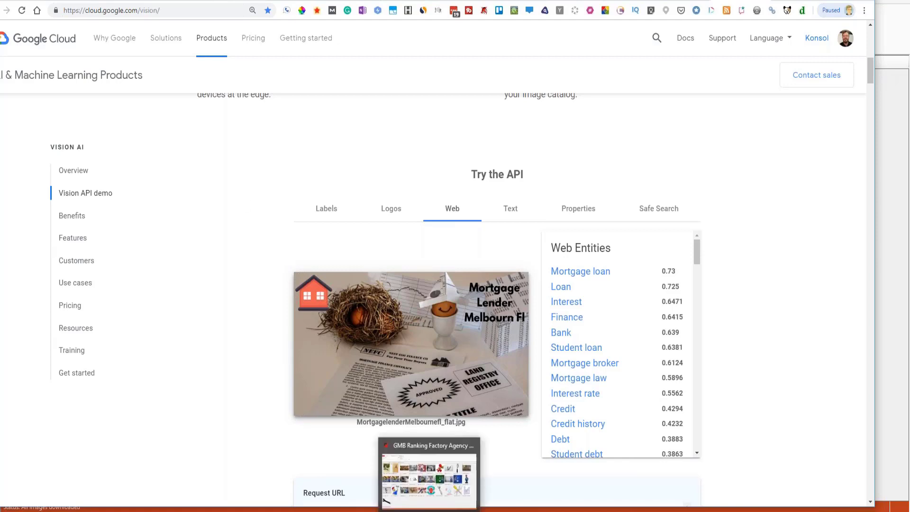
- Run Get Media Links in GMB Mega Poster's GMB URLs list to collect image and review links
{"action": "left_click", "coordinate": [429, 510]}
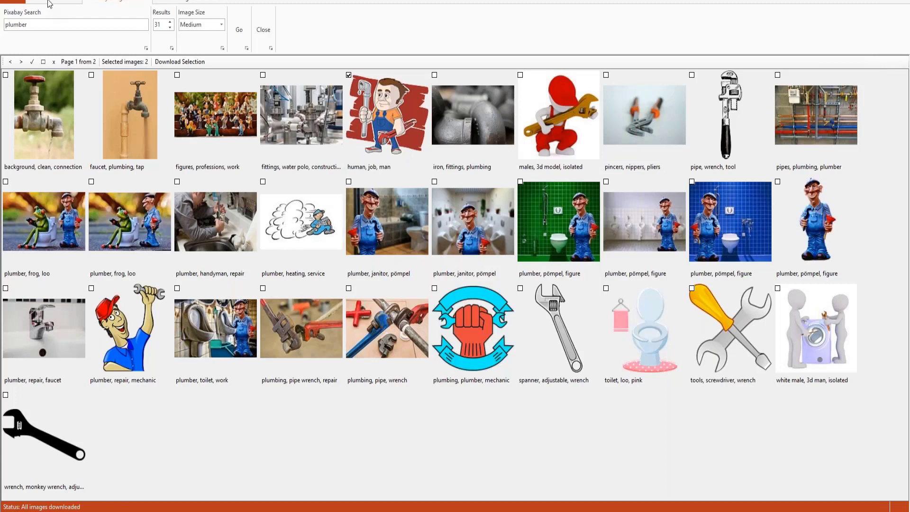
{"action": "left_click", "coordinate": [49, 4]}
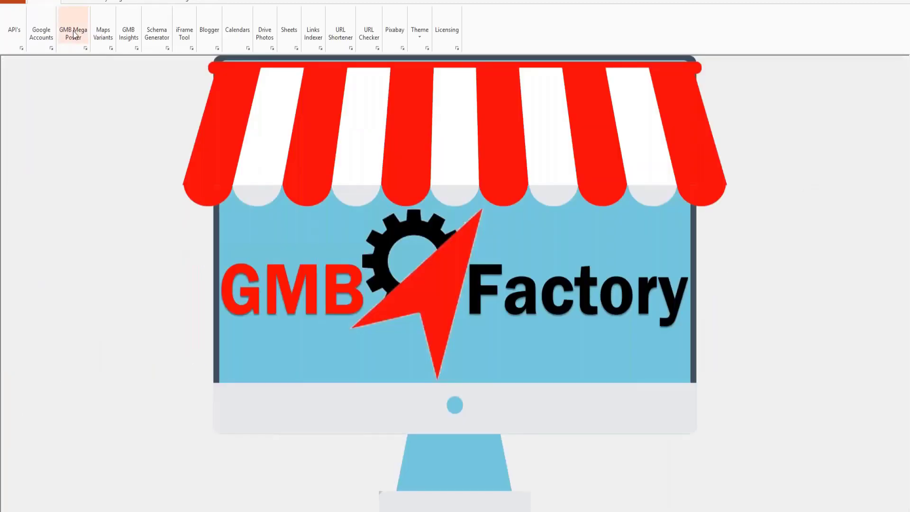
{"action": "left_click", "coordinate": [75, 33]}
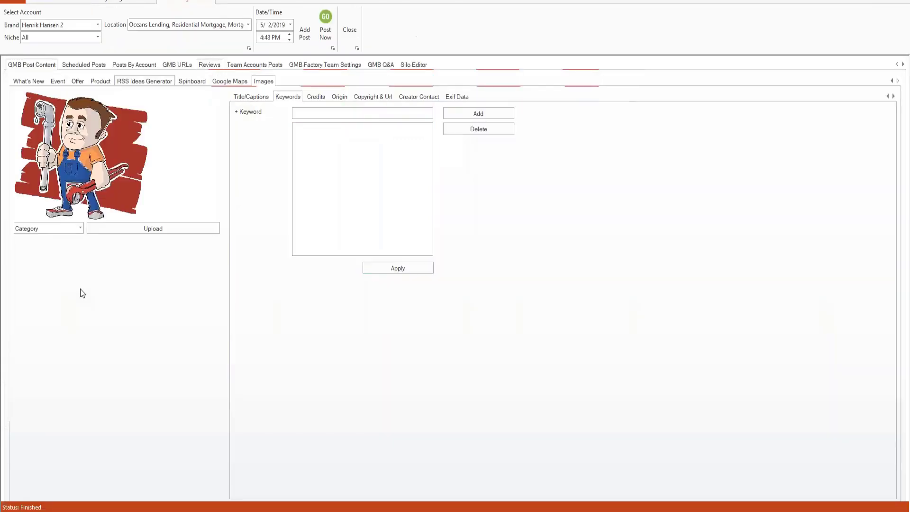
{"action": "left_click", "coordinate": [174, 65]}
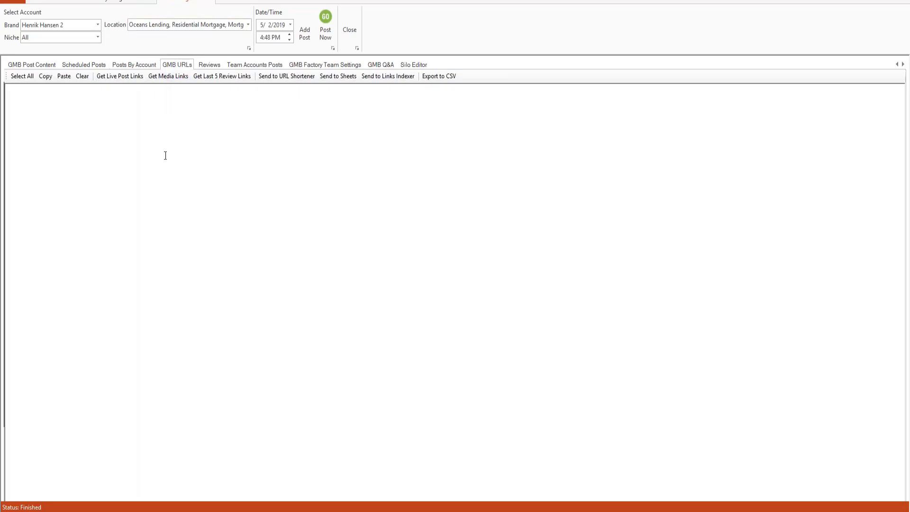
{"action": "left_click", "coordinate": [221, 76]}
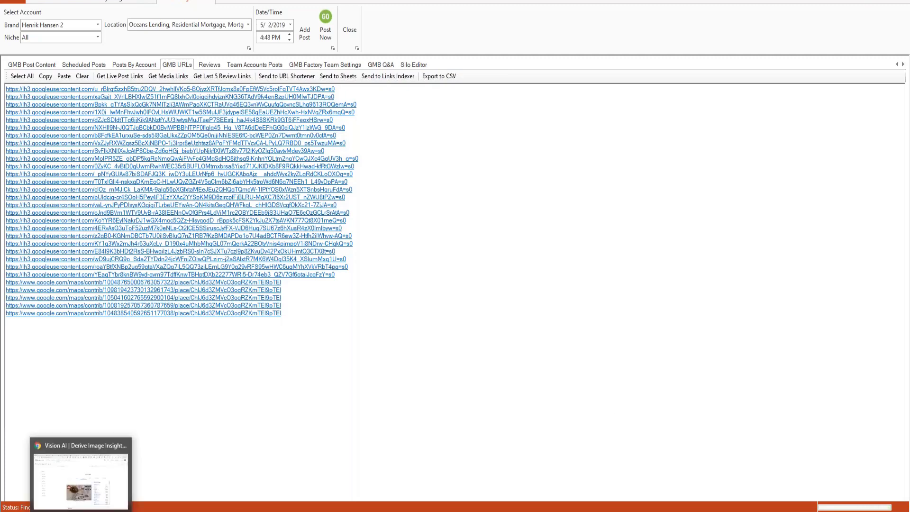
- Return to the Vision AI browser window and open a new blank tab
{"action": "left_click", "coordinate": [80, 511]}
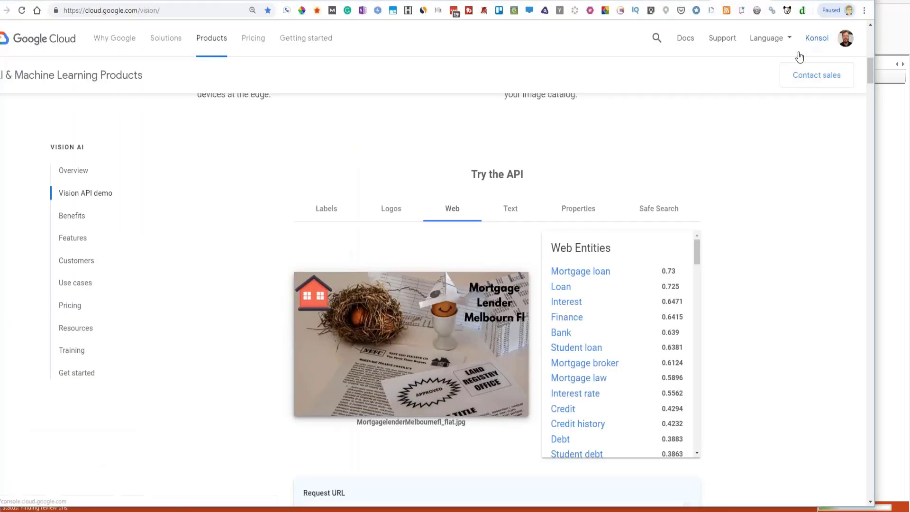
{"action": "left_click", "coordinate": [864, 11]}
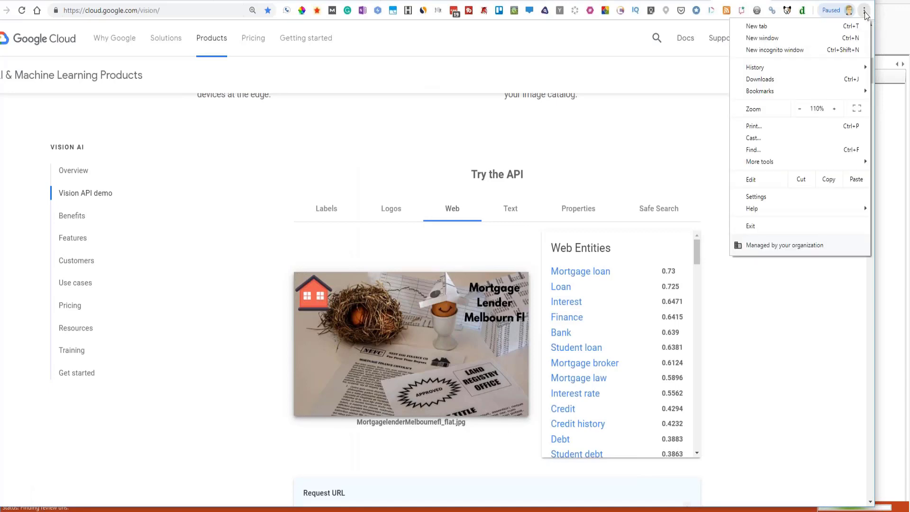
{"action": "left_click", "coordinate": [722, 0]}
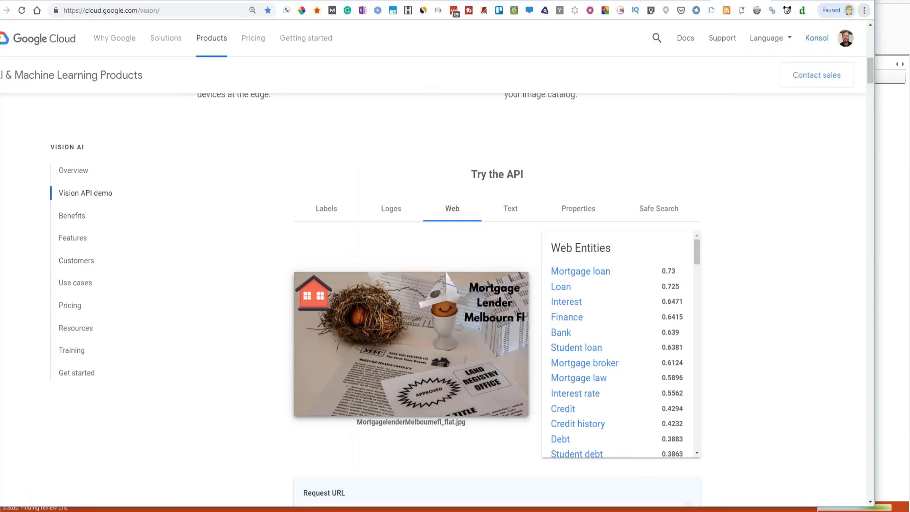
{"action": "left_click", "coordinate": [864, 15]}
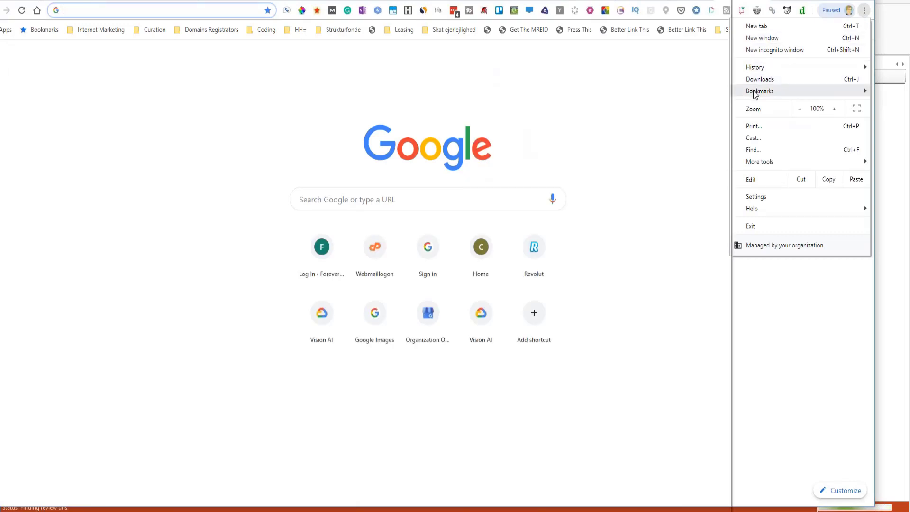
{"action": "mouse_move", "coordinate": [755, 95]}
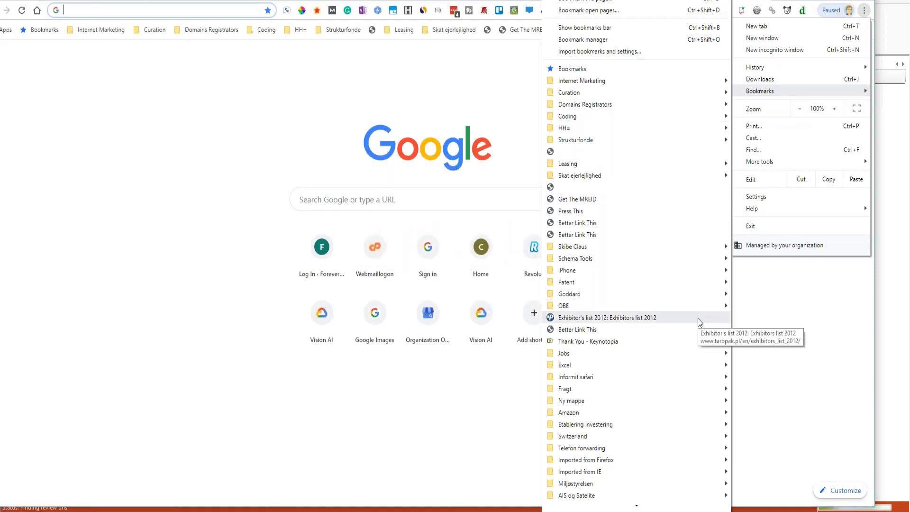
{"action": "left_click", "coordinate": [132, 200]}
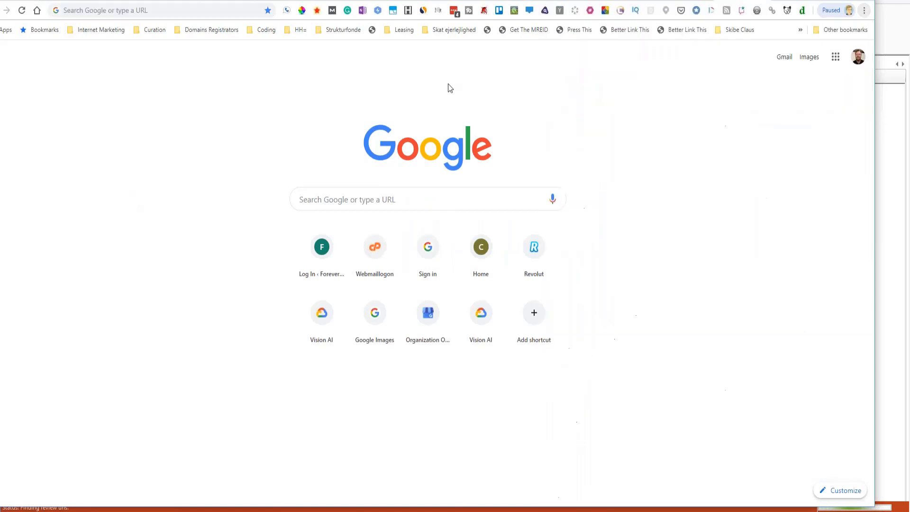
- Enter 't' in the address bar and go to the TinEye API - Reverse Image Search site
{"action": "left_click", "coordinate": [132, 13]}
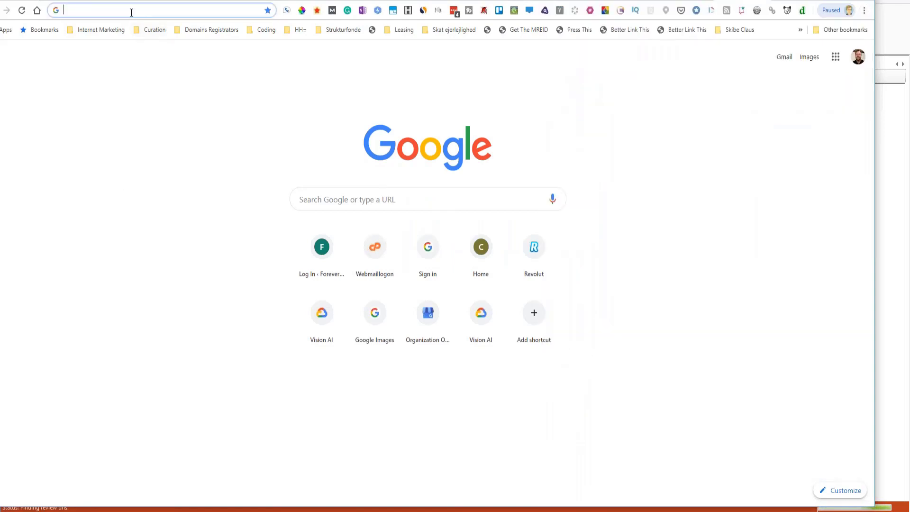
{"action": "type", "text": "t"}
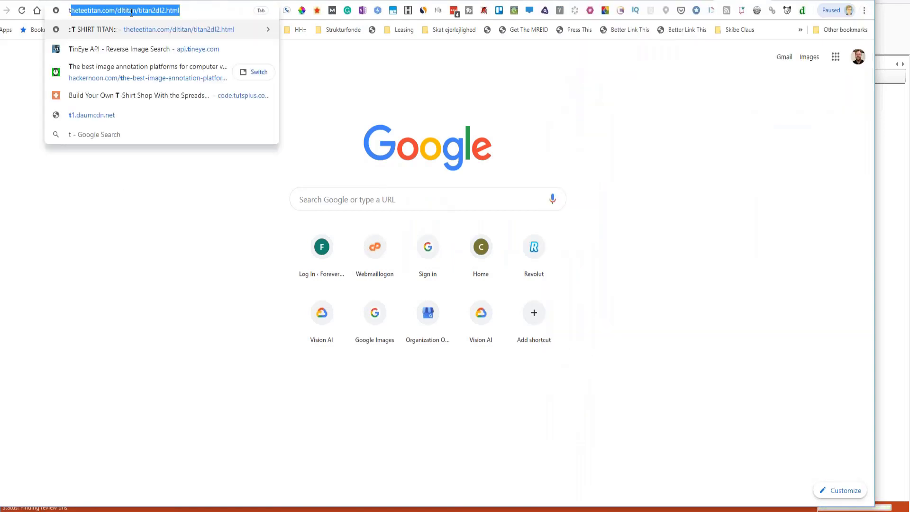
{"action": "left_click", "coordinate": [78, 49]}
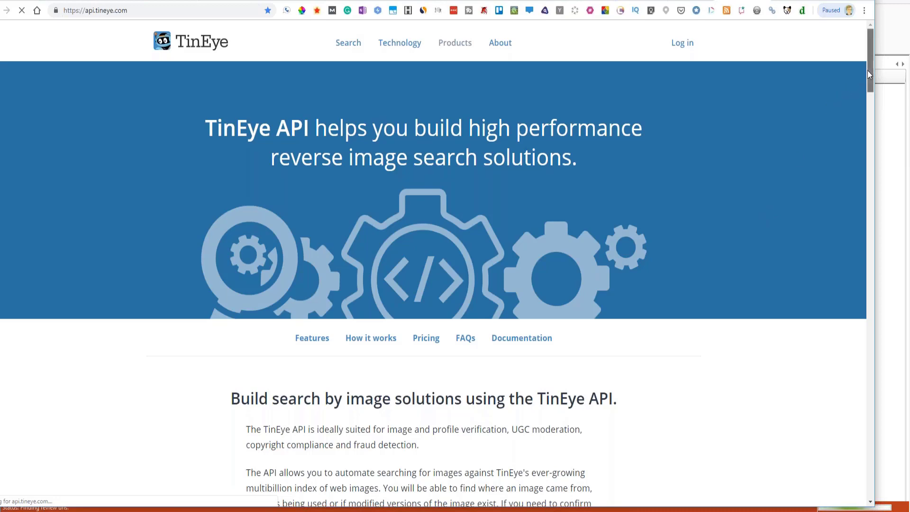
{"action": "left_click_drag", "start_coordinate": [870, 70], "coordinate": [878, 148]}
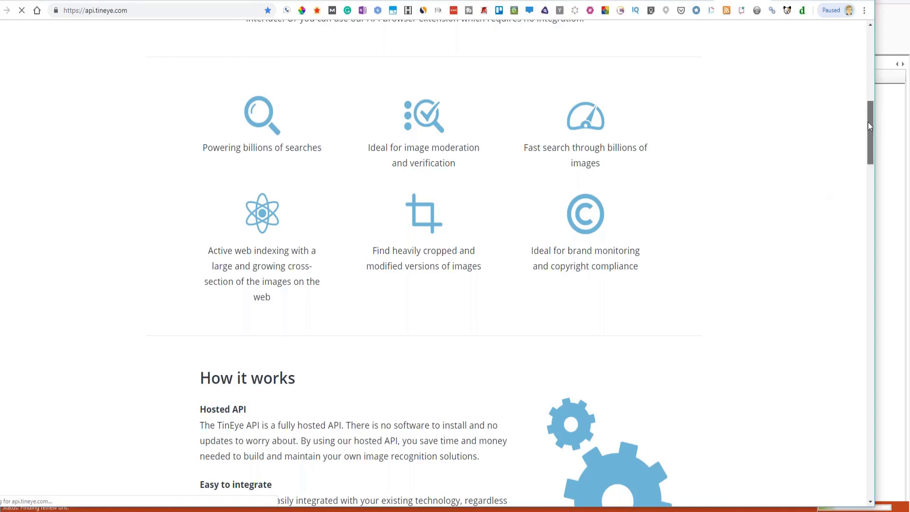
{"action": "left_click_drag", "start_coordinate": [868, 125], "coordinate": [869, 137]}
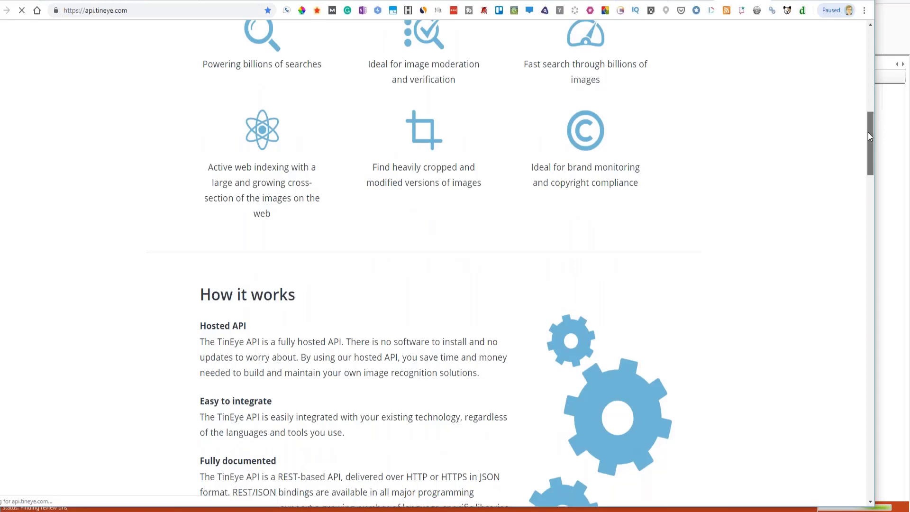
{"action": "left_click_drag", "start_coordinate": [868, 135], "coordinate": [846, 191]}
{"action": "scroll", "coordinate": [843, 127], "scroll_direction": "up", "scroll_amount": 20}
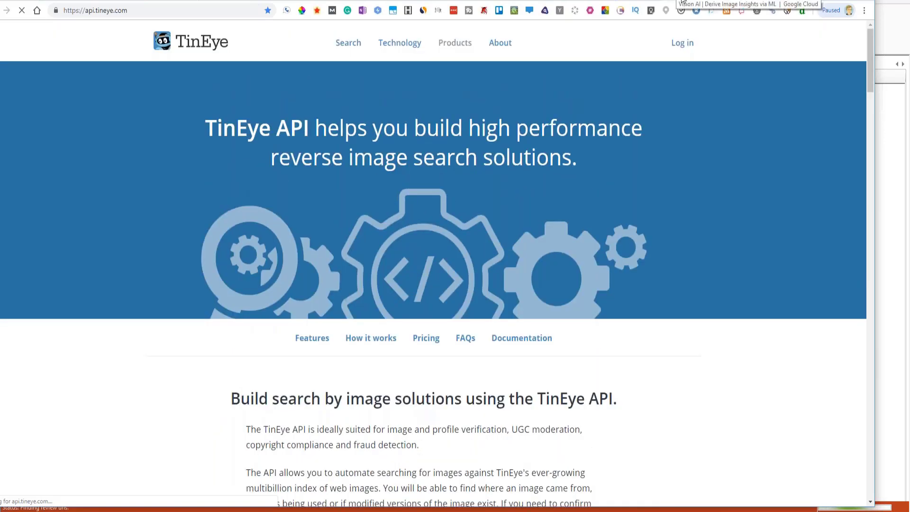
- Open the Vision AI demo page from the bookmark, then bring the GMB URL list forward
{"action": "left_click", "coordinate": [682, 2]}
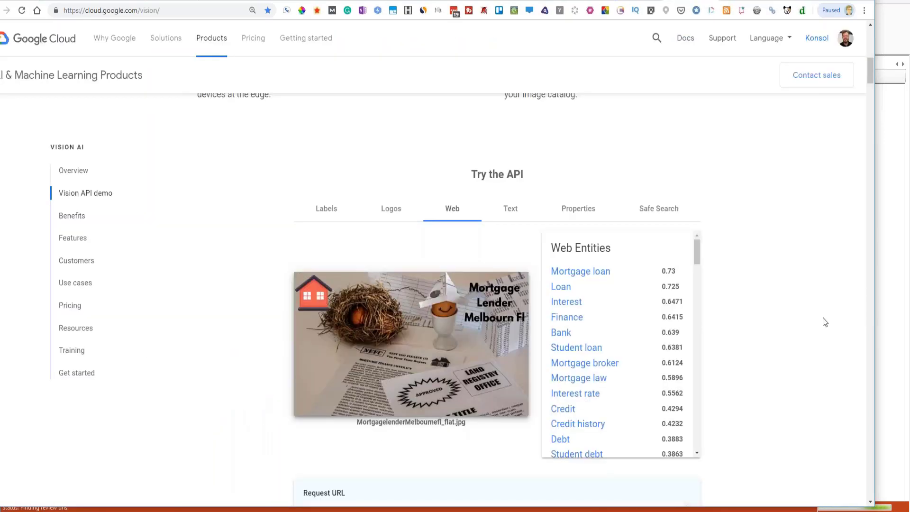
{"action": "left_click_drag", "start_coordinate": [868, 76], "coordinate": [869, 100]}
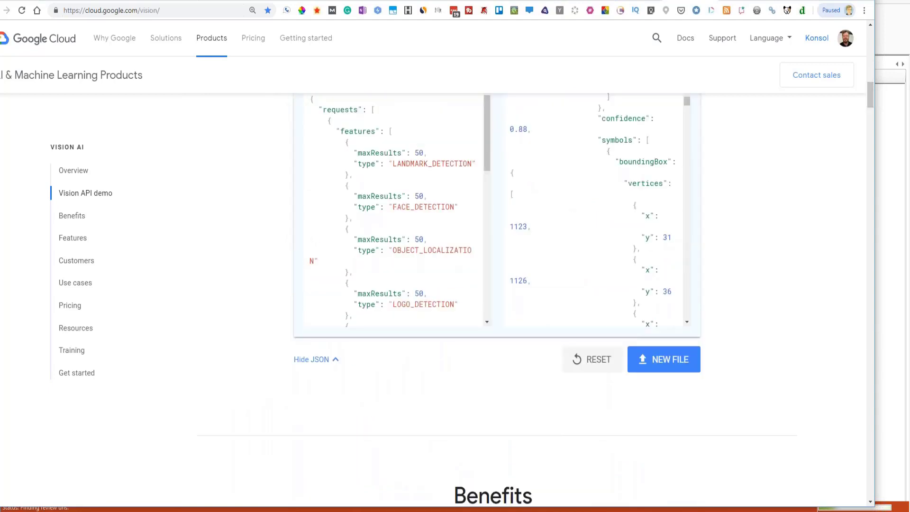
{"action": "key", "text": "alt+Tab"}
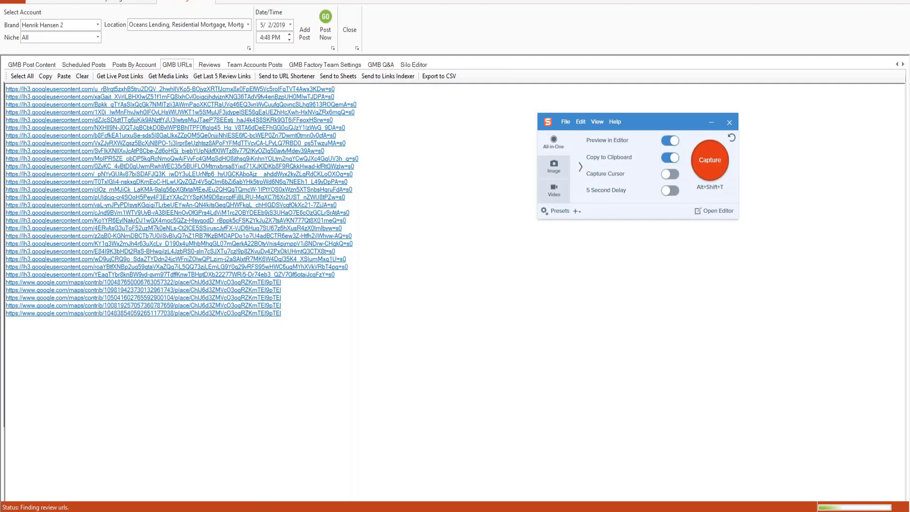
- Capture a 798 x 502 Snagit image of the GMB URL list region
{"action": "left_click", "coordinate": [396, 312]}
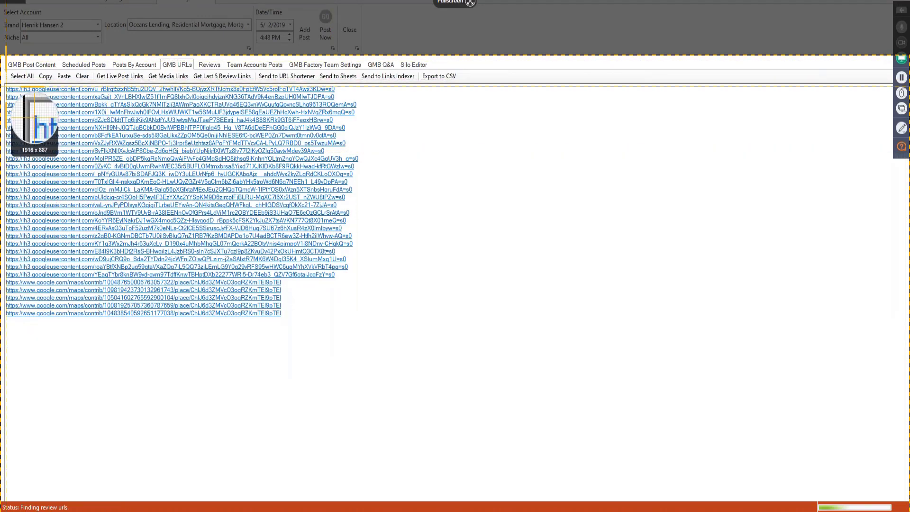
{"action": "left_click_drag", "start_coordinate": [5, 86], "coordinate": [383, 342]}
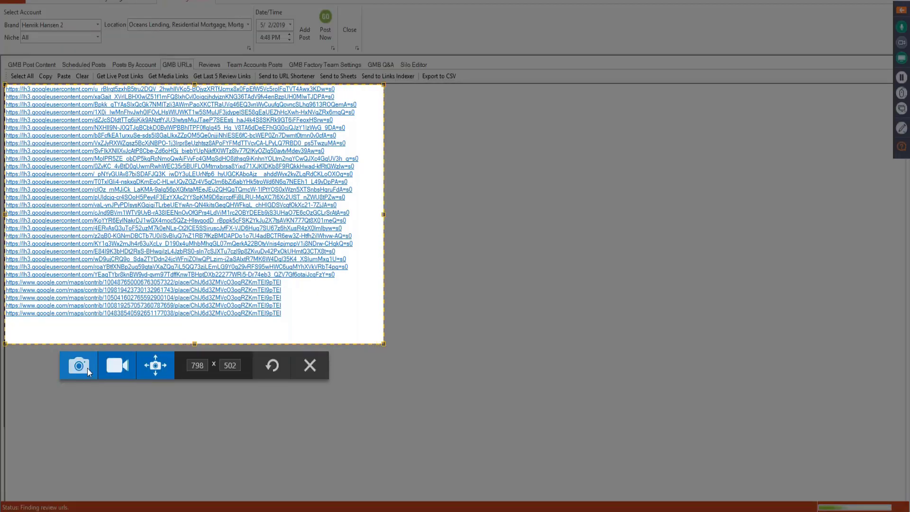
{"action": "left_click", "coordinate": [88, 368]}
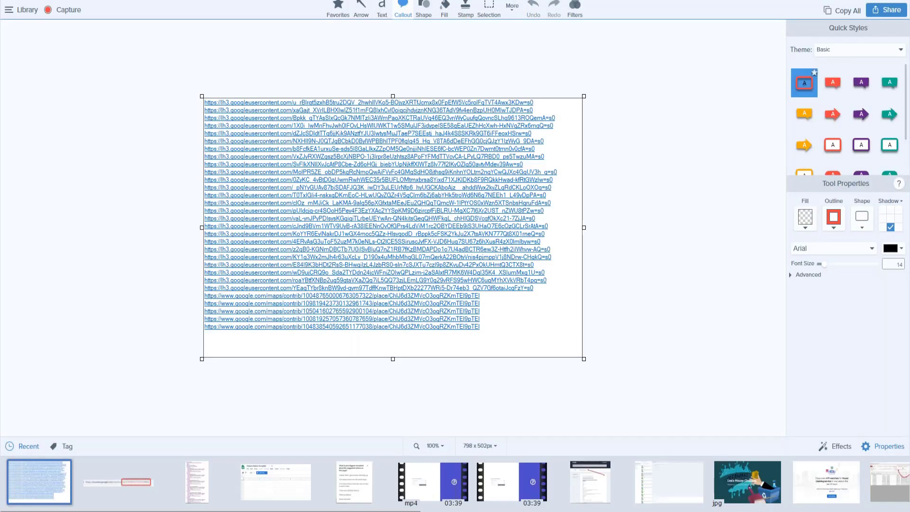
- Save the Snagit capture as the JPEG linkstest on the Skrivebord desktop
{"action": "left_click", "coordinate": [19, 9]}
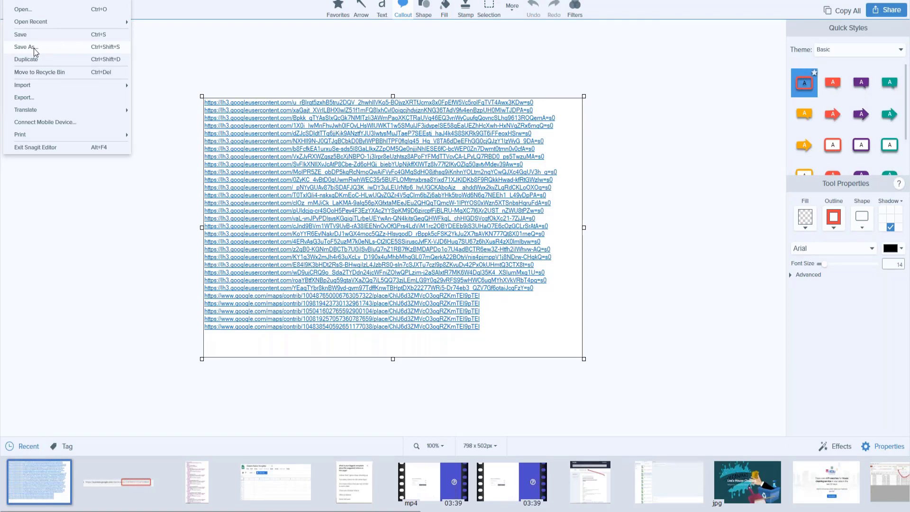
{"action": "left_click", "coordinate": [34, 48]}
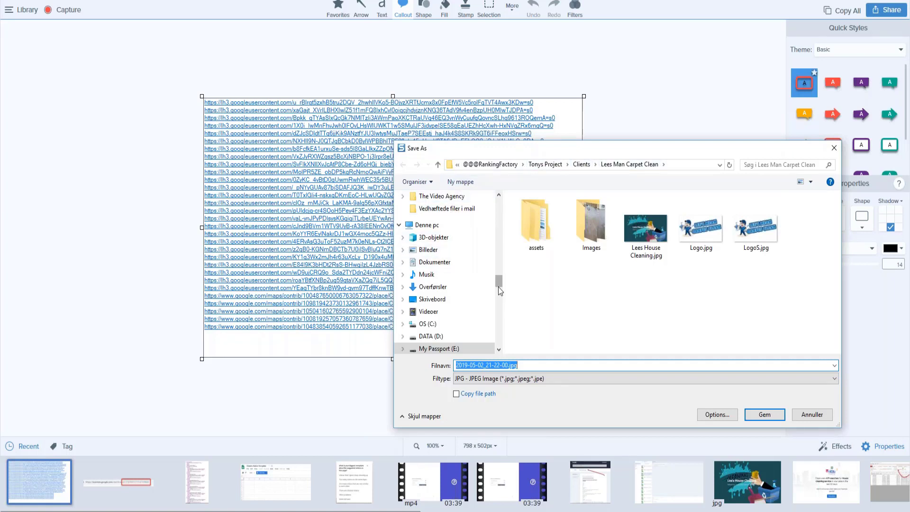
{"action": "left_click_drag", "start_coordinate": [497, 281], "coordinate": [499, 198]}
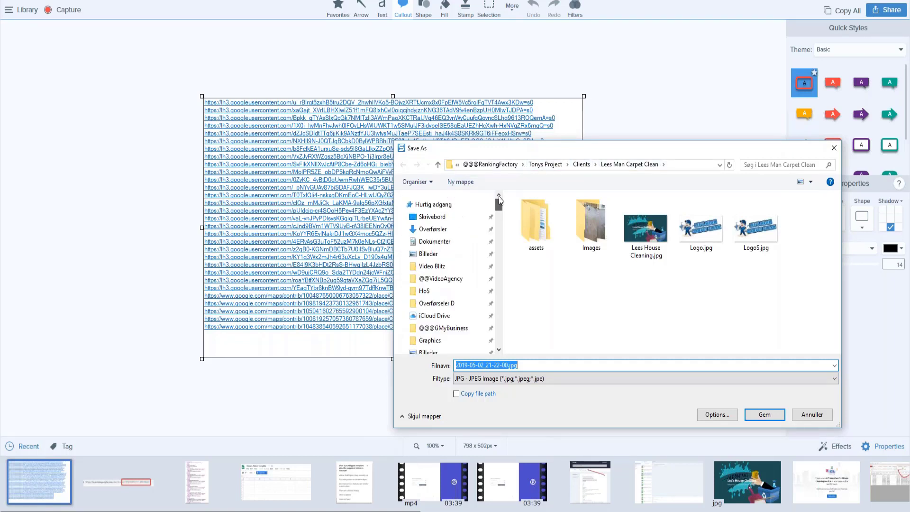
{"action": "left_click", "coordinate": [428, 205]}
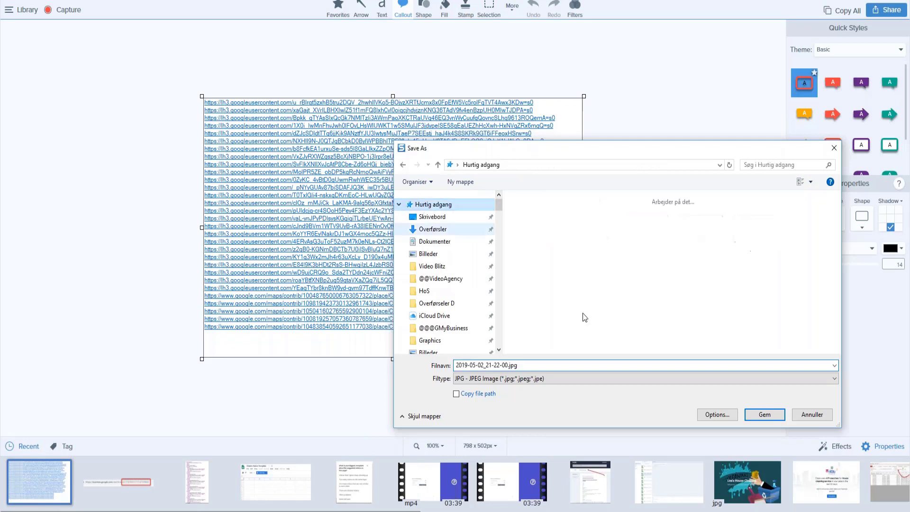
{"action": "left_click", "coordinate": [526, 366]}
{"action": "type", "text": "inkstest"}
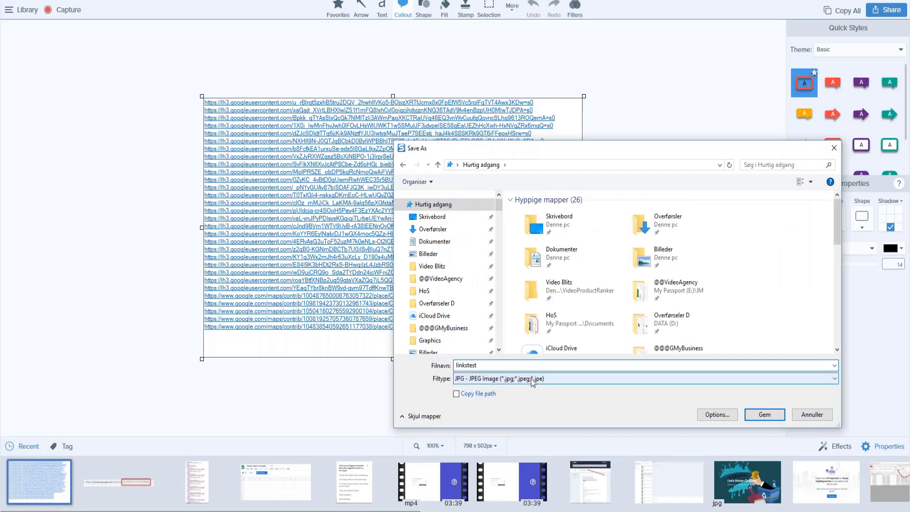
{"action": "left_click", "coordinate": [766, 415]}
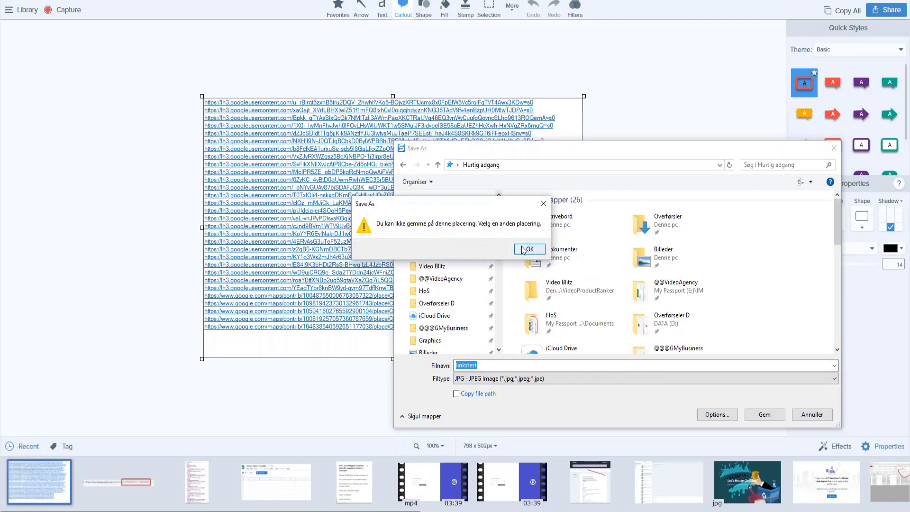
{"action": "left_click", "coordinate": [525, 249]}
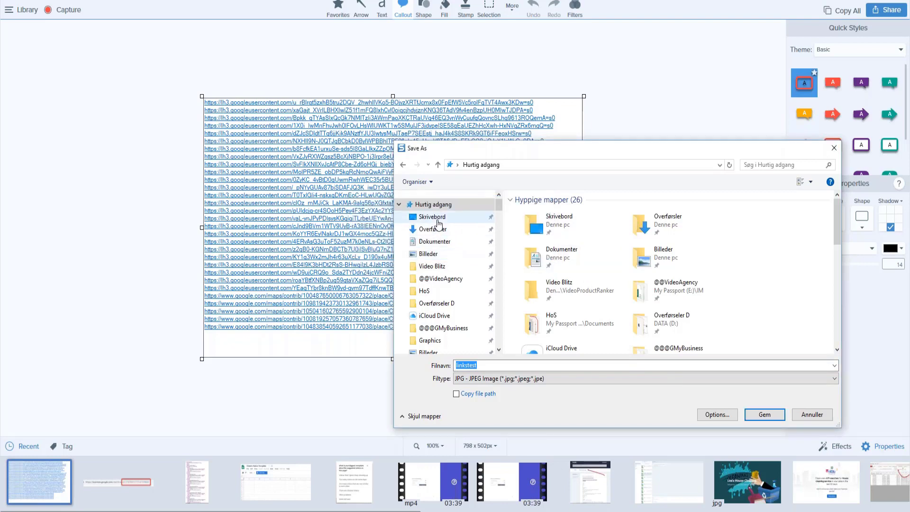
{"action": "left_click", "coordinate": [439, 217]}
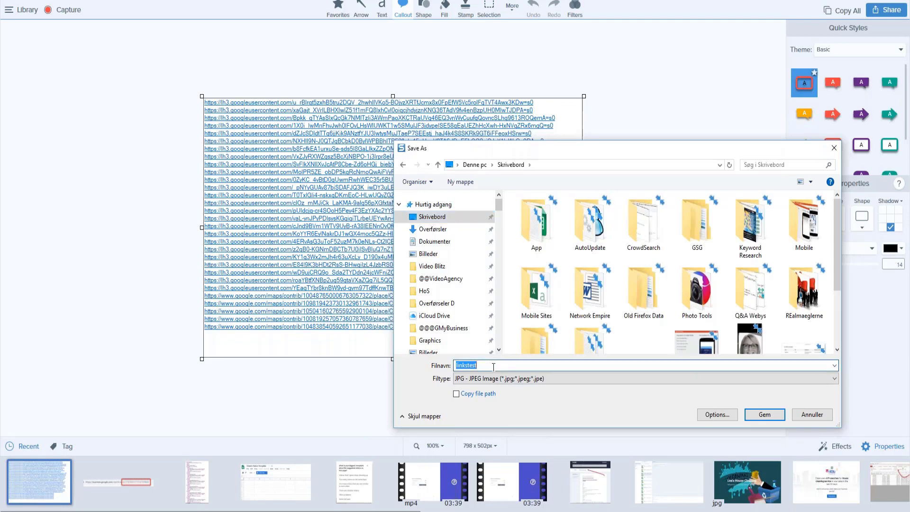
{"action": "left_click", "coordinate": [762, 413]}
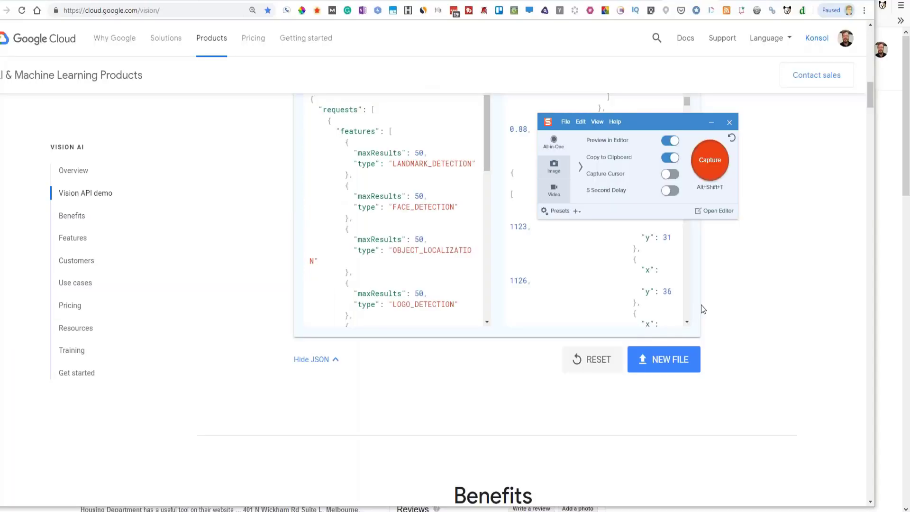
- Upload linkstest.jpg from the desktop to the Vision demo as a new file
{"action": "left_click", "coordinate": [680, 366]}
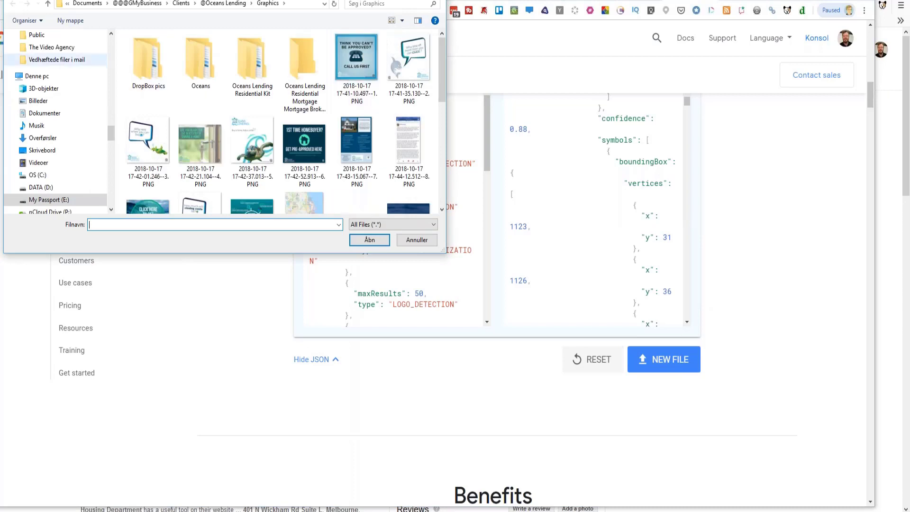
{"action": "left_click_drag", "start_coordinate": [110, 134], "coordinate": [118, 27]}
{"action": "left_click", "coordinate": [43, 43]}
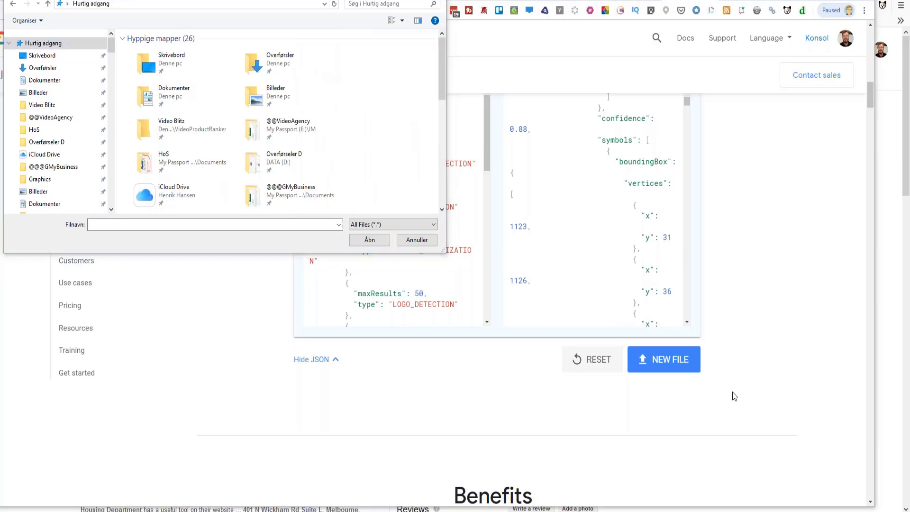
{"action": "left_click", "coordinate": [381, 241]}
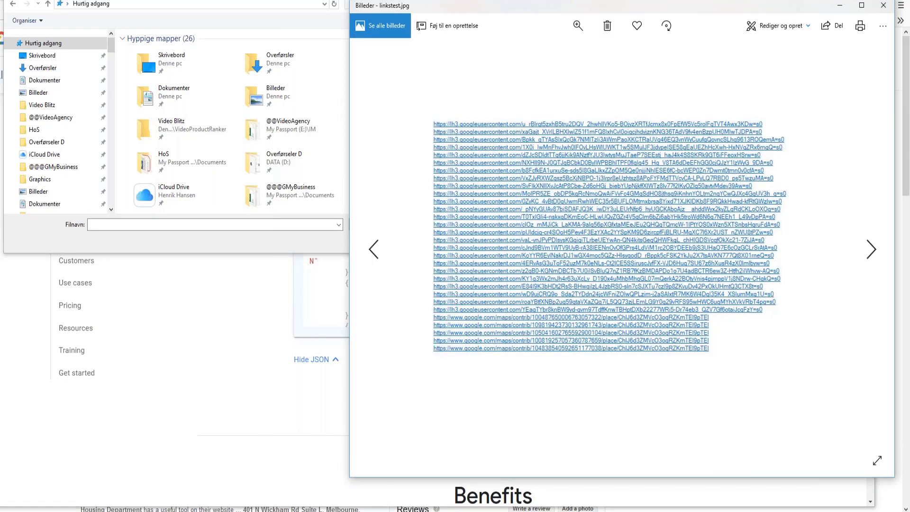
{"action": "left_click", "coordinate": [885, 5]}
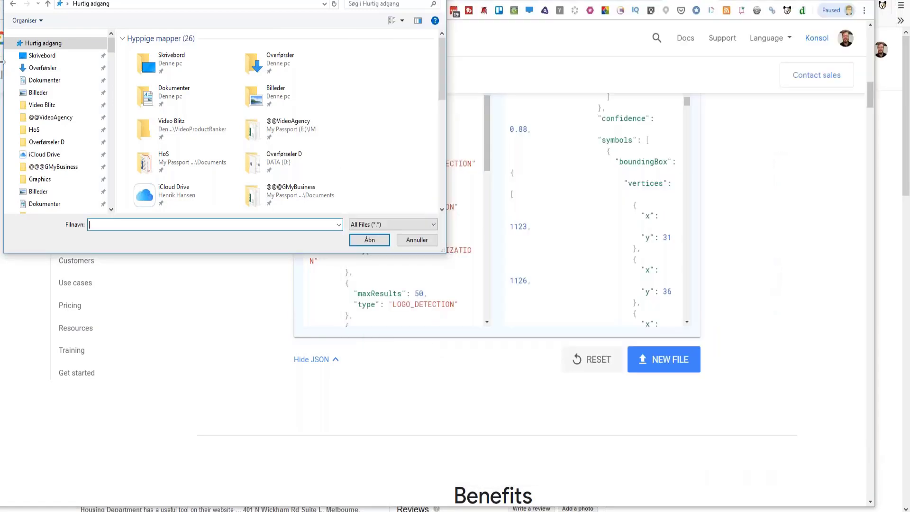
{"action": "left_click", "coordinate": [29, 56]}
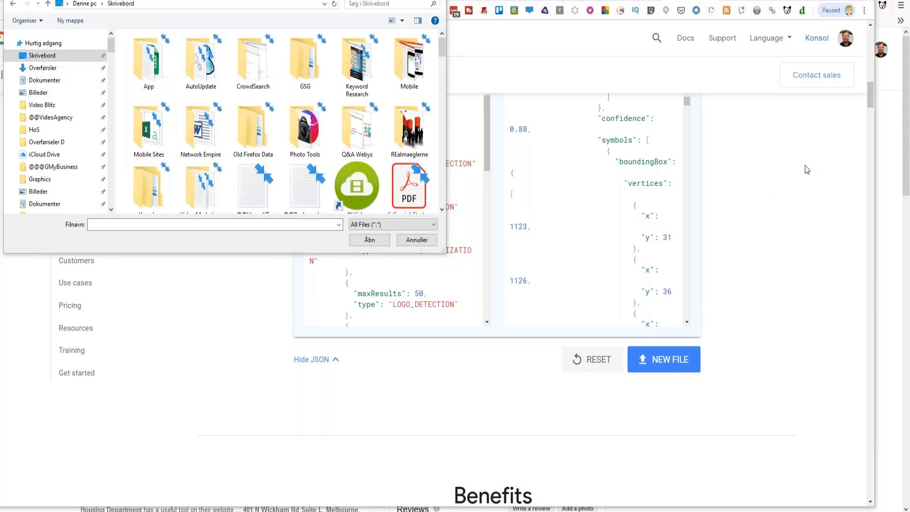
{"action": "left_click", "coordinate": [374, 241]}
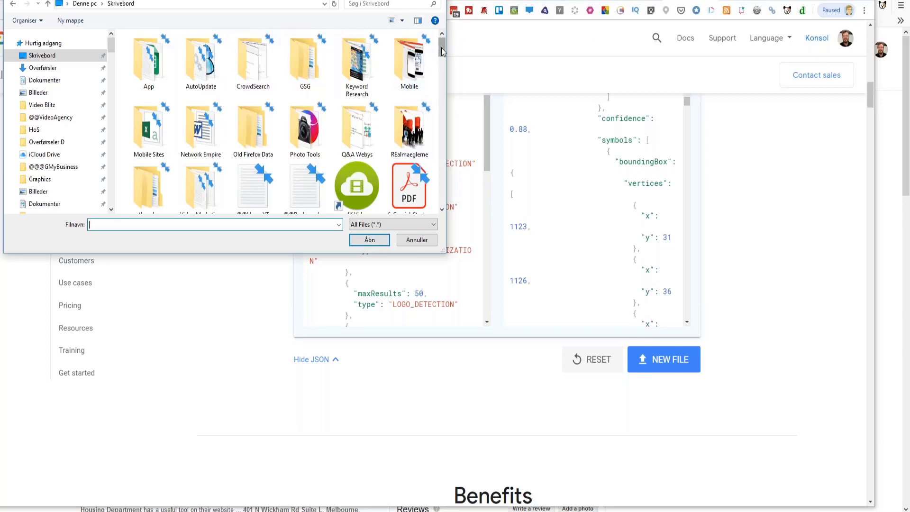
{"action": "left_click_drag", "start_coordinate": [442, 51], "coordinate": [442, 148]}
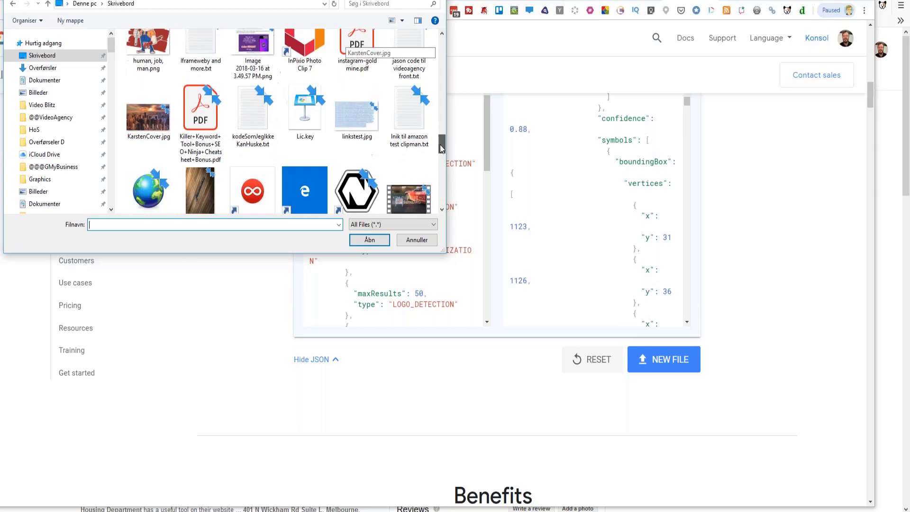
{"action": "left_click", "coordinate": [365, 117]}
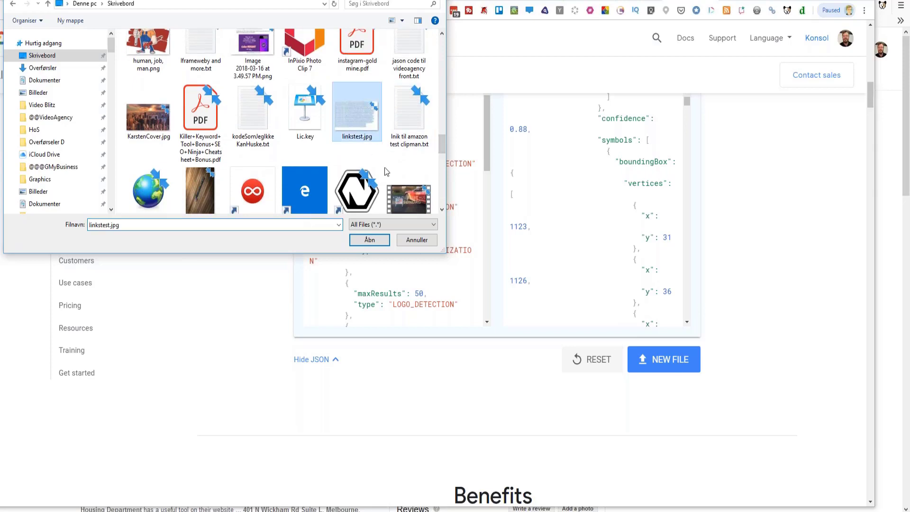
{"action": "left_click", "coordinate": [378, 241]}
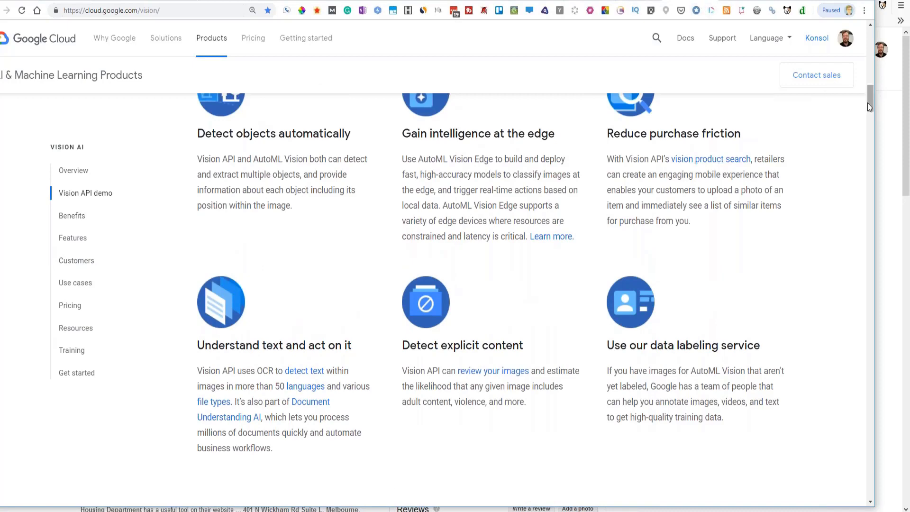
- Review the text detected in linkstest.jpg, then its label results
{"action": "scroll", "coordinate": [868, 100], "scroll_direction": "up", "scroll_amount": 10}
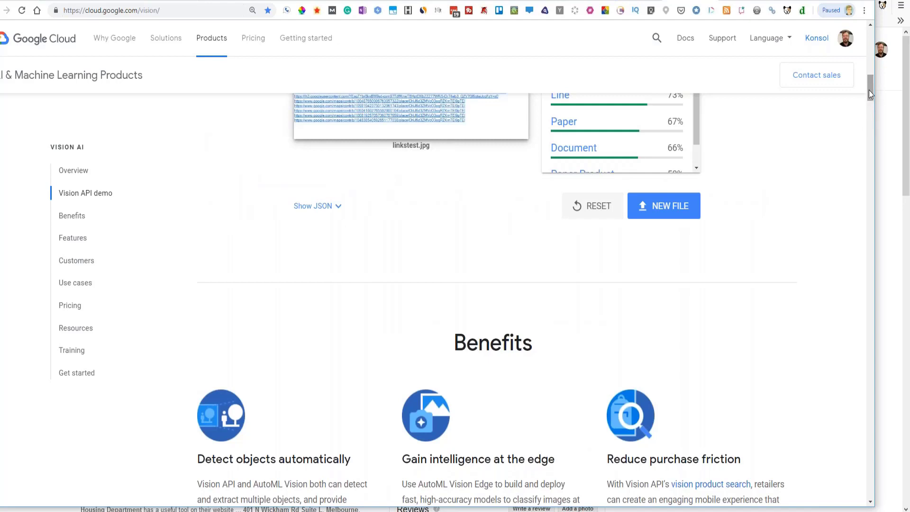
{"action": "left_click_drag", "start_coordinate": [869, 88], "coordinate": [869, 78]}
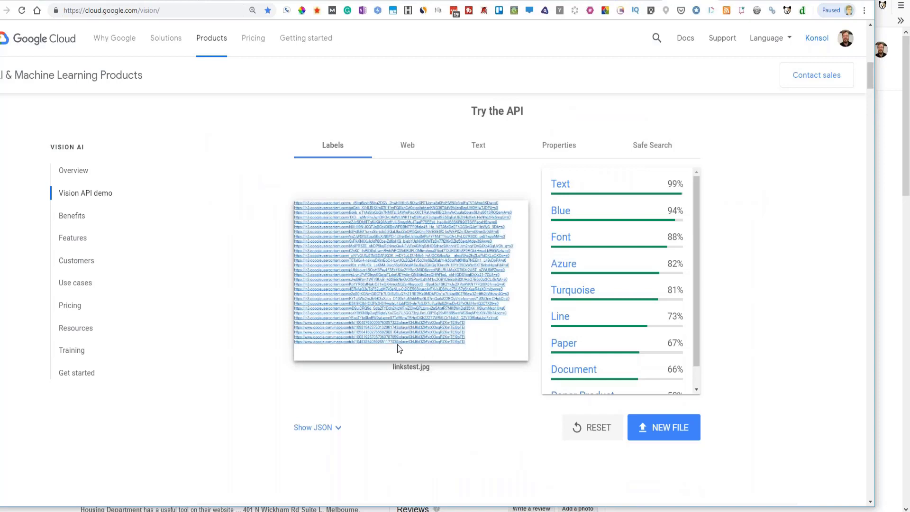
{"action": "left_click", "coordinate": [478, 150]}
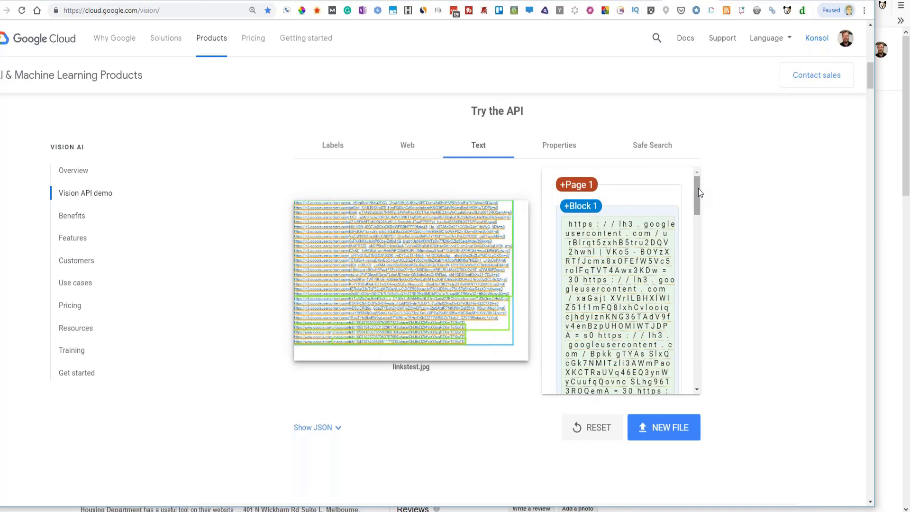
{"action": "left_click_drag", "start_coordinate": [698, 188], "coordinate": [659, 117]}
{"action": "left_click", "coordinate": [331, 156]}
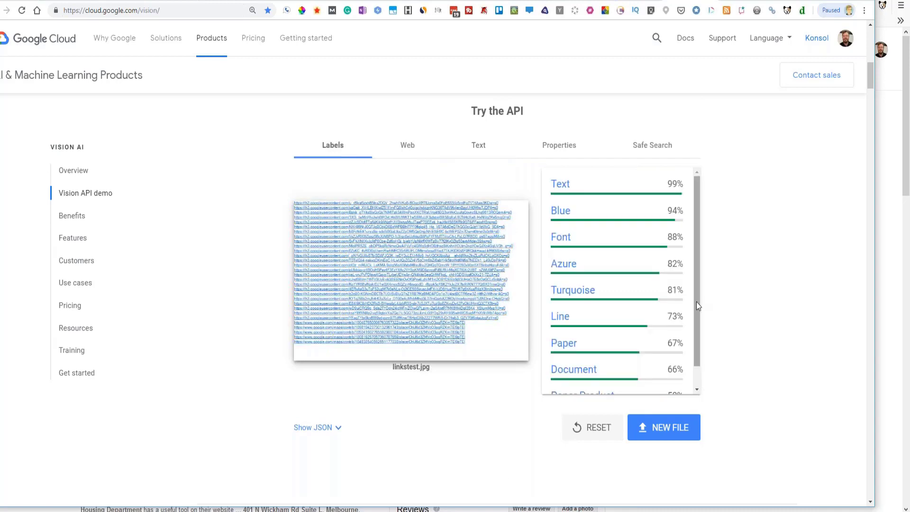
{"action": "left_click_drag", "start_coordinate": [696, 302], "coordinate": [697, 242]}
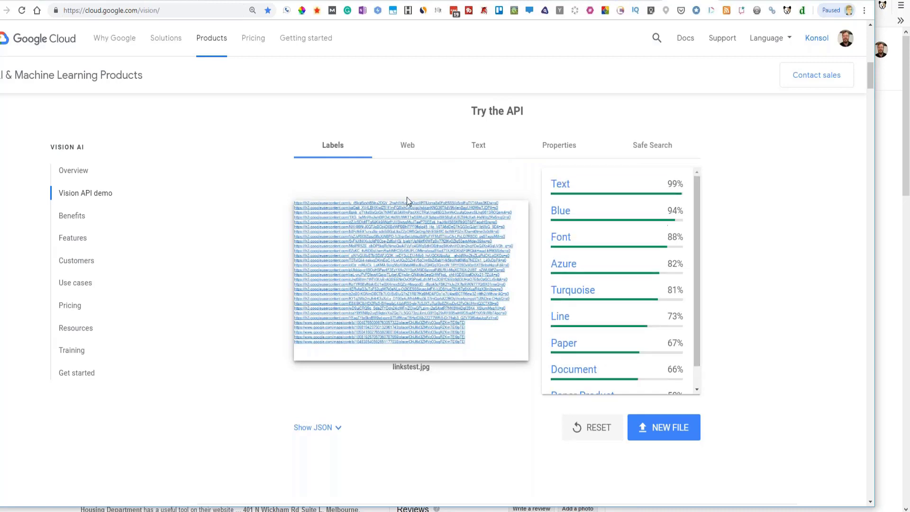
- Check web entities, dominant colours and crop hints, reveal the JSON, then view Google Search
{"action": "left_click", "coordinate": [403, 150]}
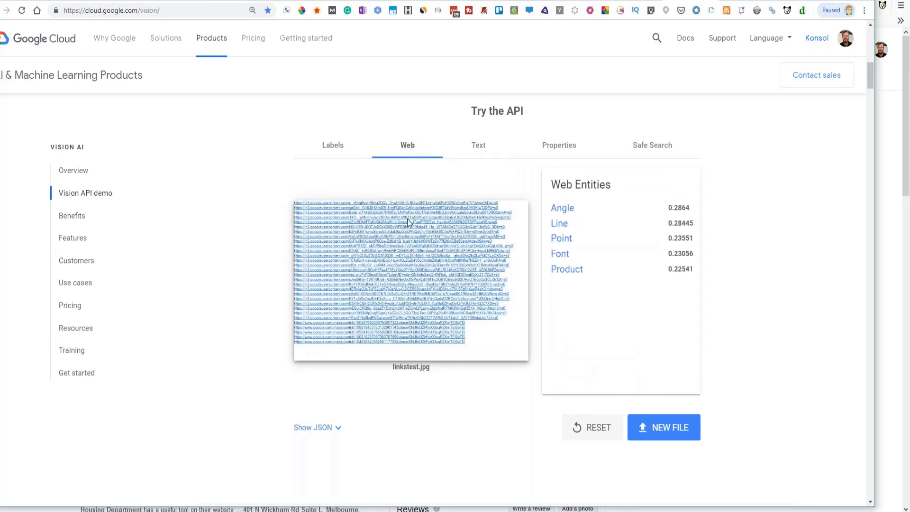
{"action": "left_click", "coordinate": [563, 150]}
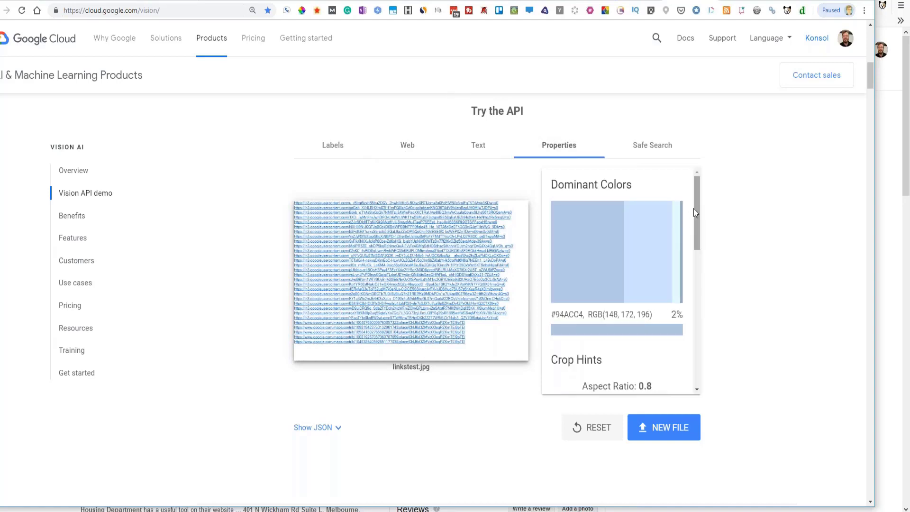
{"action": "left_click_drag", "start_coordinate": [698, 213], "coordinate": [702, 305]}
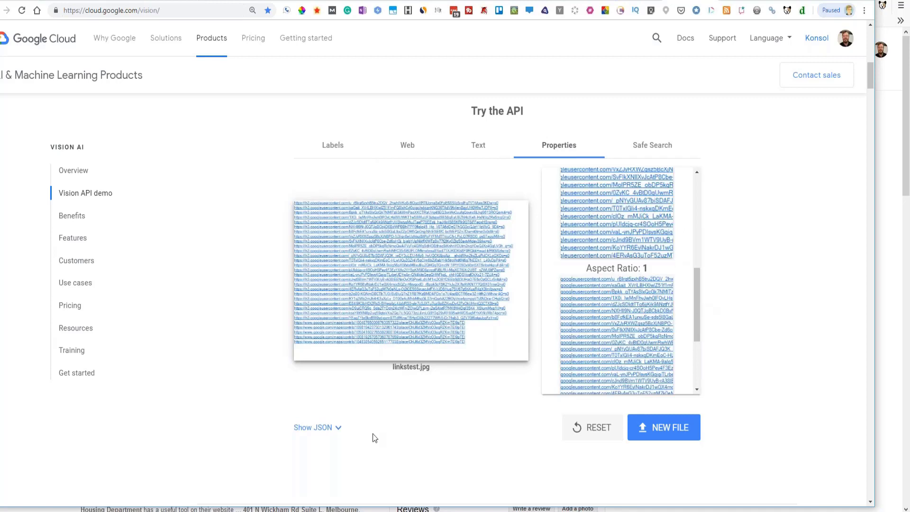
{"action": "left_click", "coordinate": [324, 432]}
{"action": "left_click", "coordinate": [896, 228]}
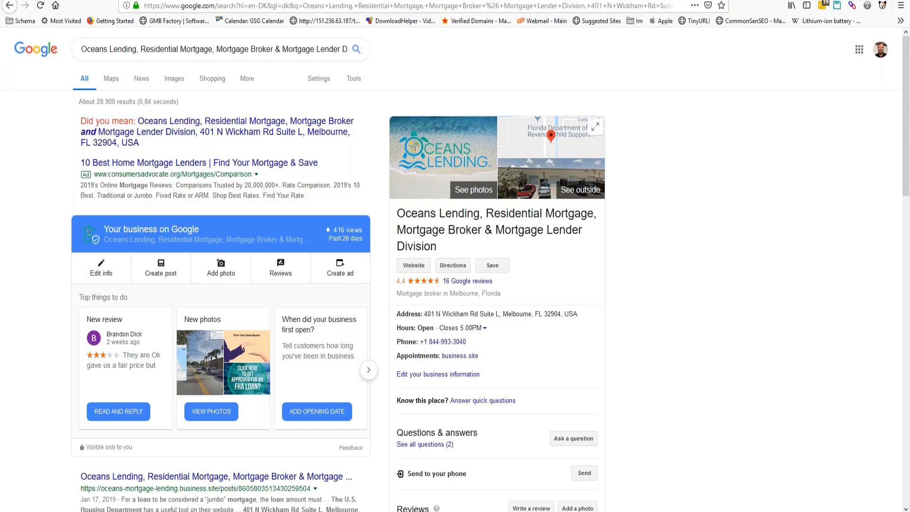
- Return from the Oceans Lending search results to the Vision demo window
{"action": "key", "text": "alt+Tab"}
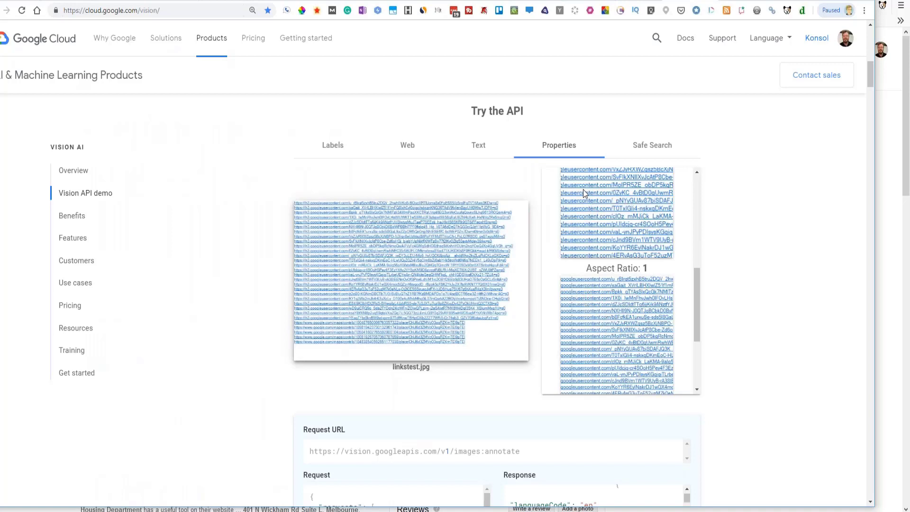
- Switch linkstest.jpg results from Properties to Text, then to Web entities (Angle, Line, Point)
{"action": "left_click_drag", "start_coordinate": [695, 312], "coordinate": [678, 187]}
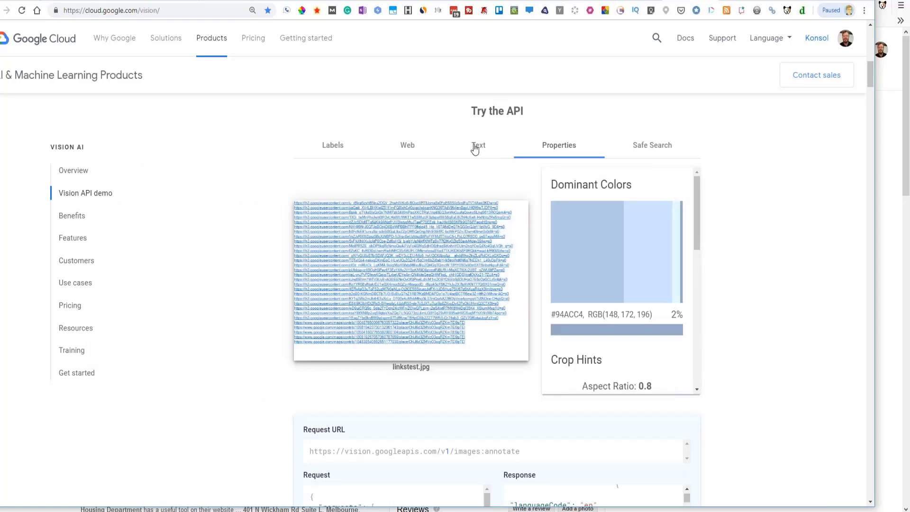
{"action": "left_click", "coordinate": [479, 157]}
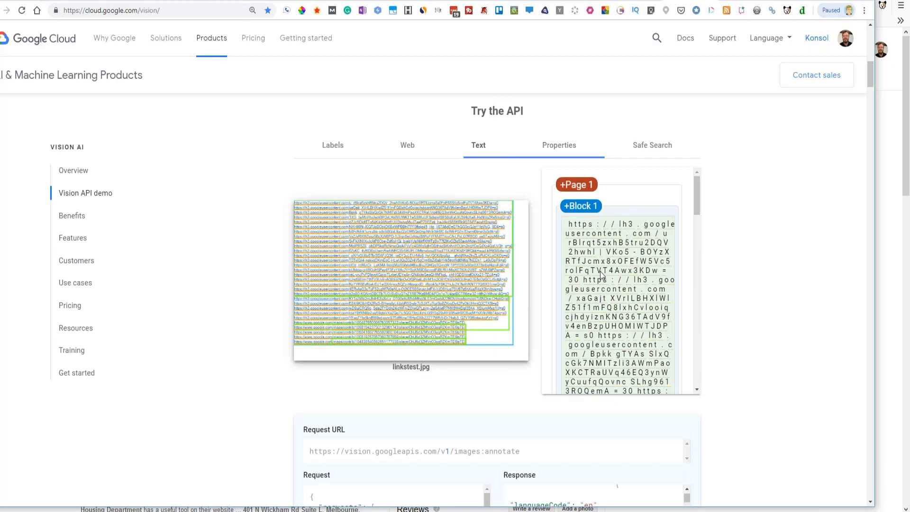
{"action": "left_click", "coordinate": [408, 149]}
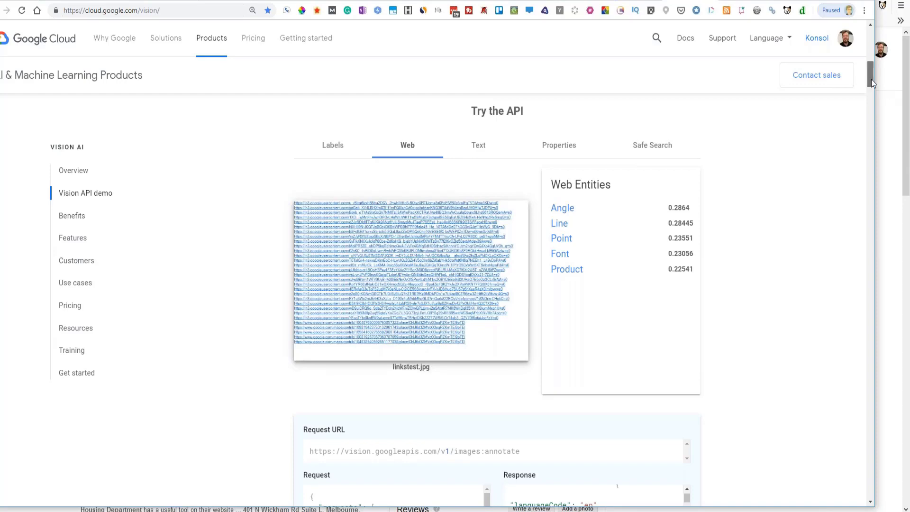
{"action": "left_click_drag", "start_coordinate": [871, 79], "coordinate": [871, 100]}
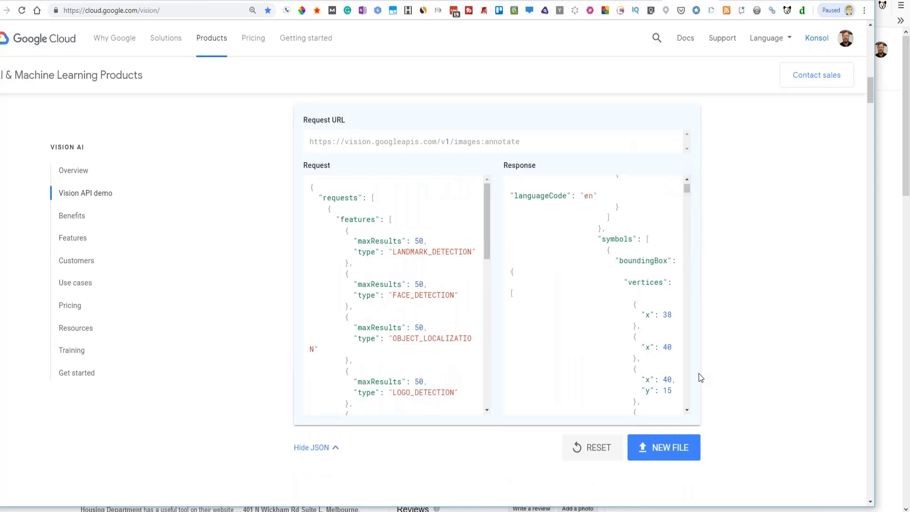
{"action": "left_click", "coordinate": [687, 409]}
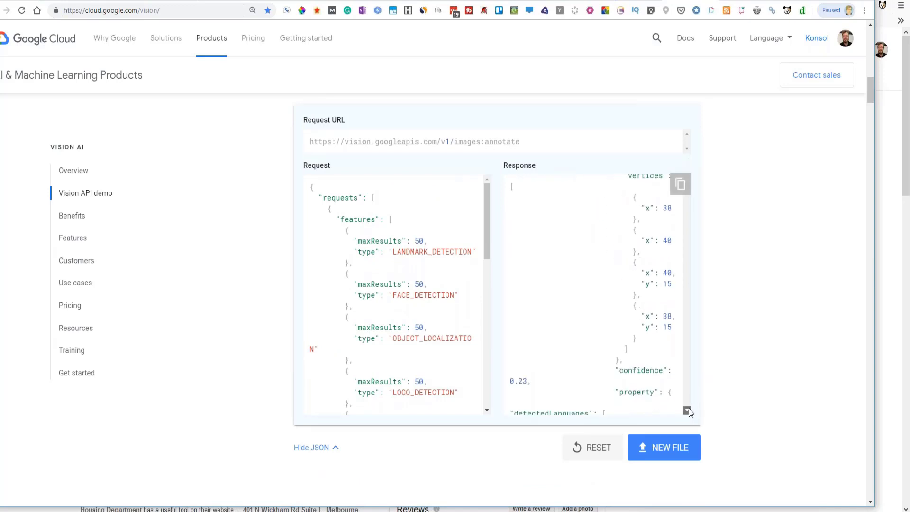
{"action": "left_click", "coordinate": [689, 409]}
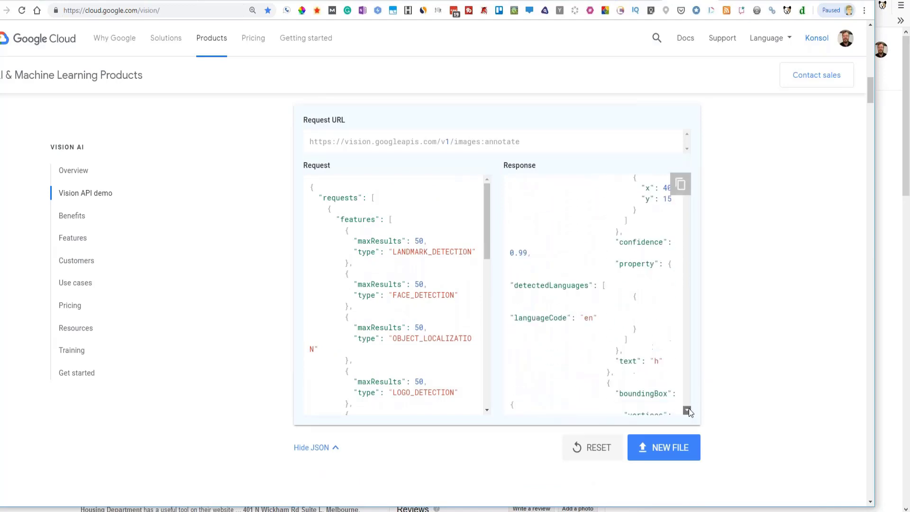
{"action": "mouse_move", "coordinate": [689, 410]}
{"action": "left_mouse_down"}
{"action": "mouse_move", "coordinate": [687, 421]}
{"action": "mouse_move", "coordinate": [687, 410]}
{"action": "left_mouse_up"}
{"action": "scroll", "coordinate": [687, 395], "scroll_direction": "down", "scroll_amount": 10}
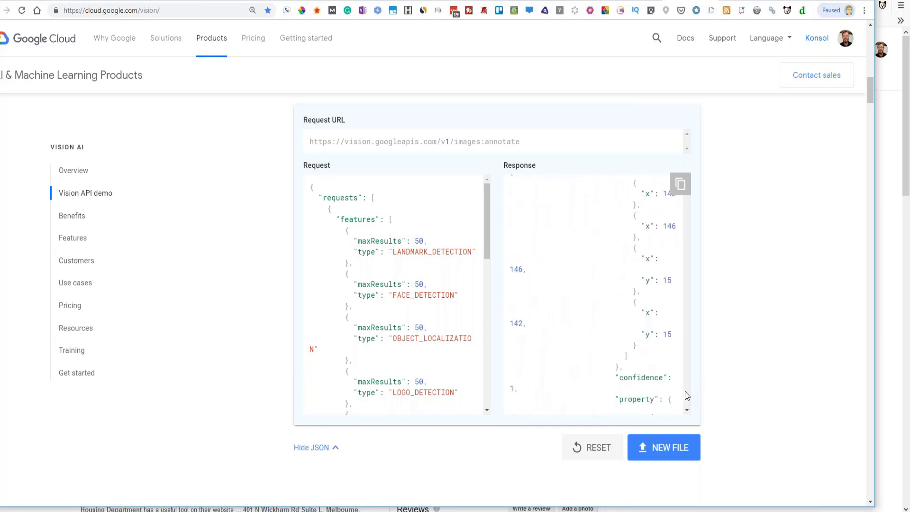
{"action": "scroll", "coordinate": [687, 395], "scroll_direction": "down", "scroll_amount": 10}
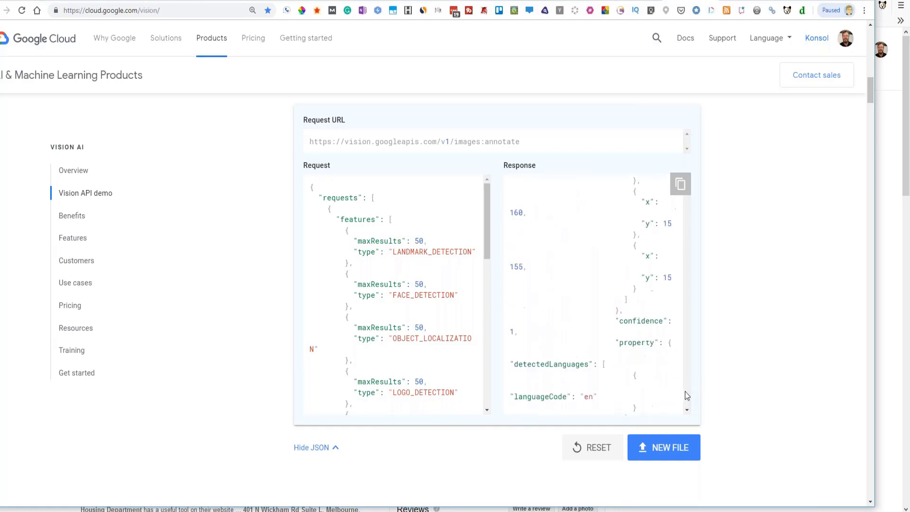
{"action": "scroll", "coordinate": [687, 395], "scroll_direction": "down", "scroll_amount": 10}
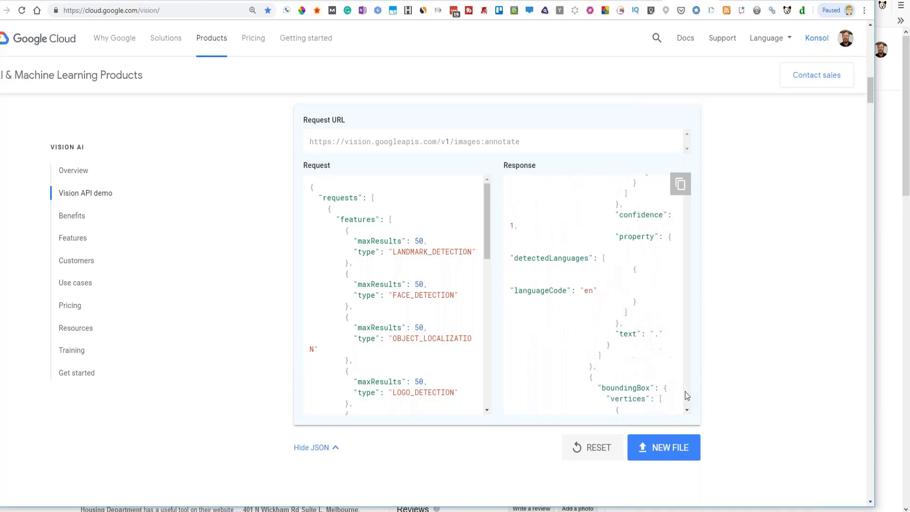
{"action": "scroll", "coordinate": [686, 392], "scroll_direction": "down", "scroll_amount": 10}
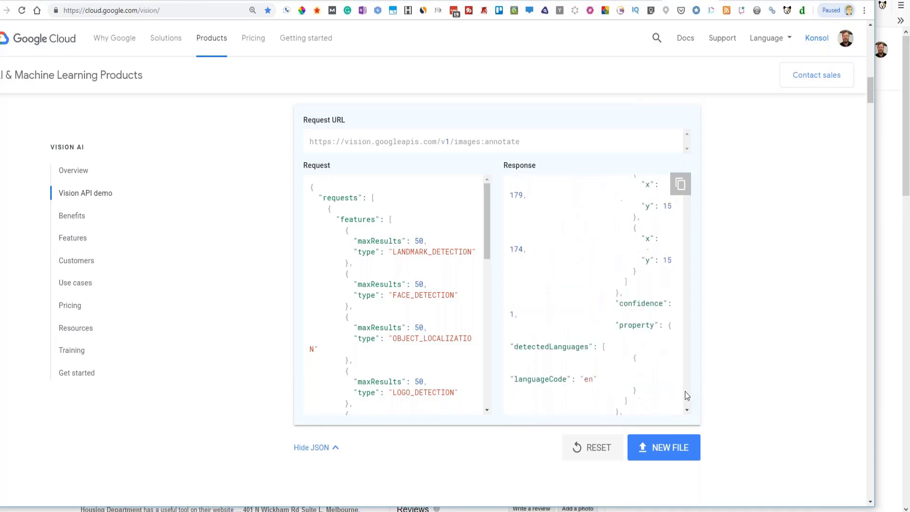
{"action": "scroll", "coordinate": [687, 395], "scroll_direction": "down", "scroll_amount": 10}
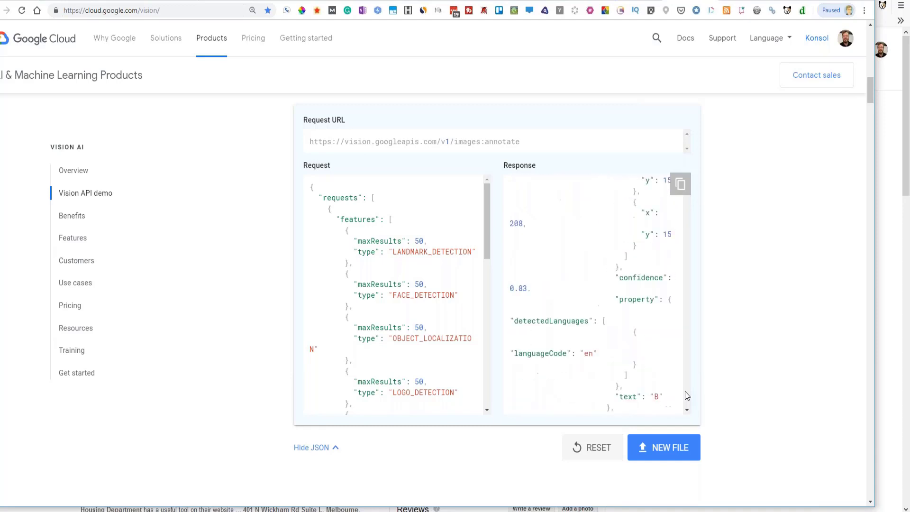
{"action": "scroll", "coordinate": [687, 395], "scroll_direction": "down", "scroll_amount": 10}
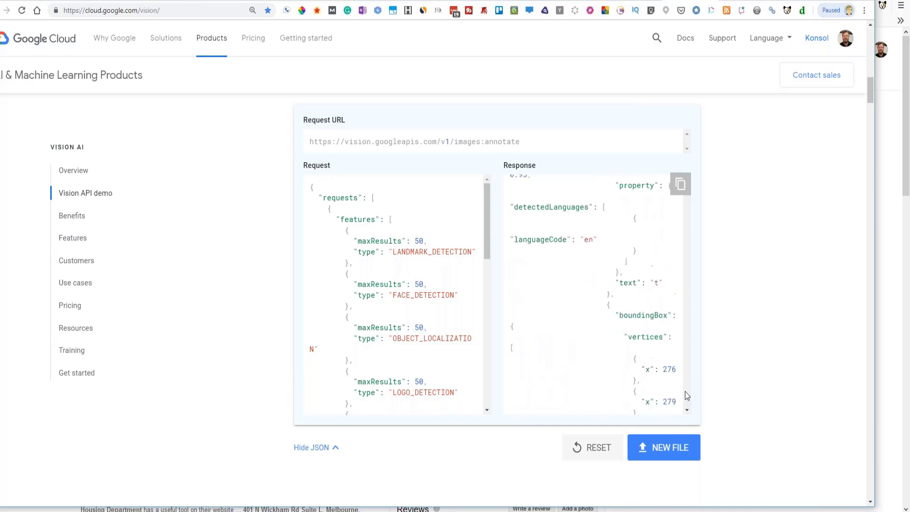
{"action": "scroll", "coordinate": [685, 392], "scroll_direction": "down", "scroll_amount": 10}
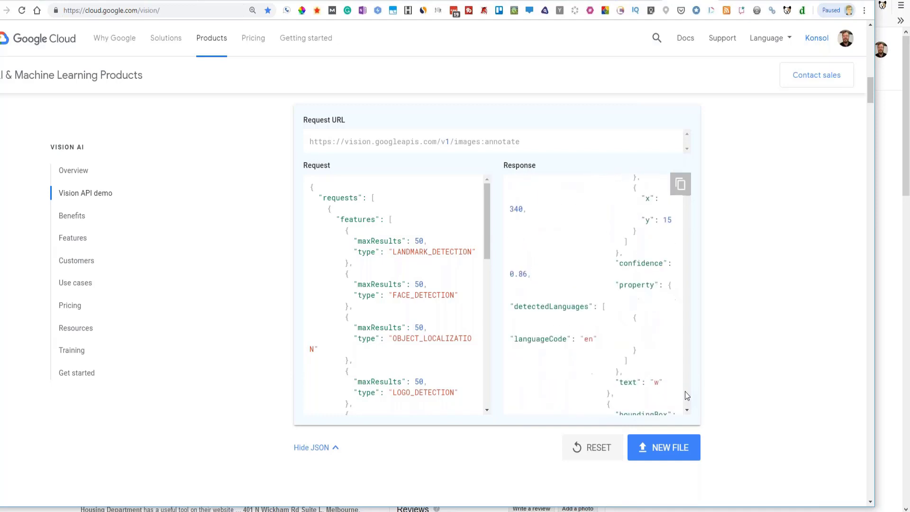
{"action": "scroll", "coordinate": [685, 393], "scroll_direction": "down", "scroll_amount": 10}
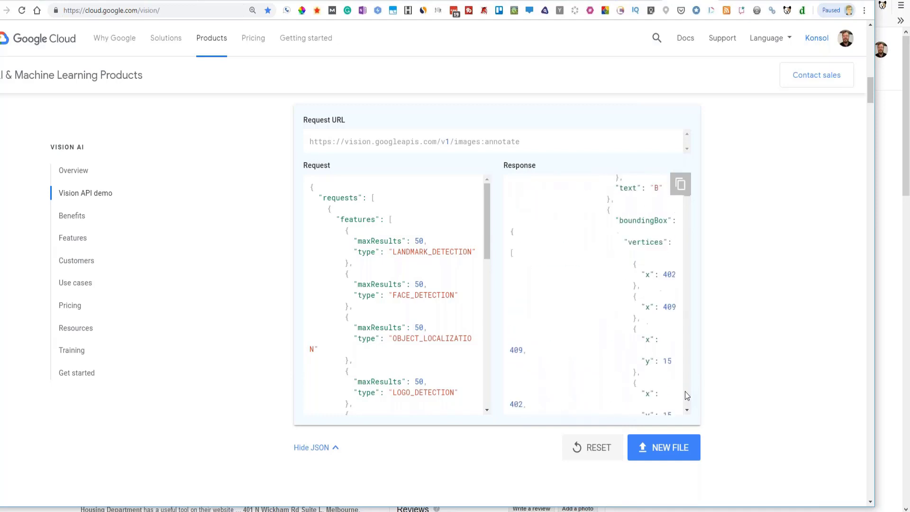
{"action": "scroll", "coordinate": [686, 393], "scroll_direction": "down", "scroll_amount": 10}
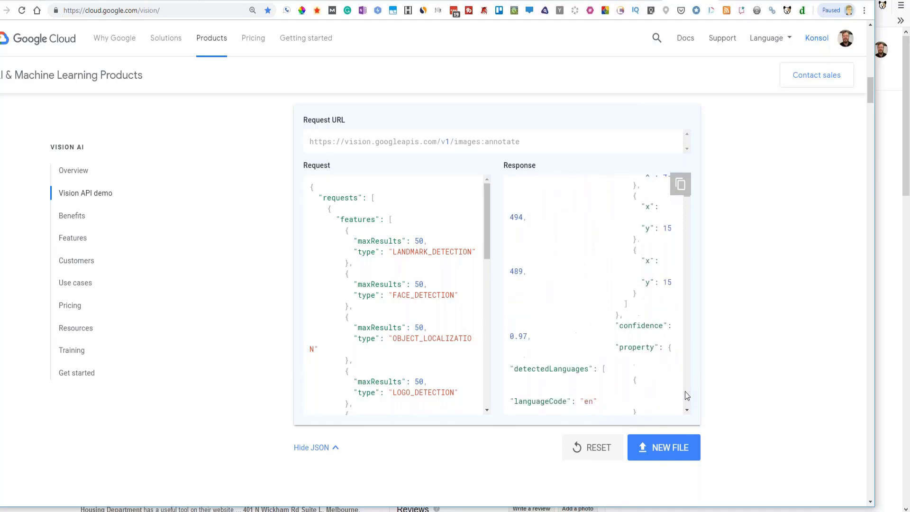
{"action": "scroll", "coordinate": [685, 391], "scroll_direction": "down", "scroll_amount": 10}
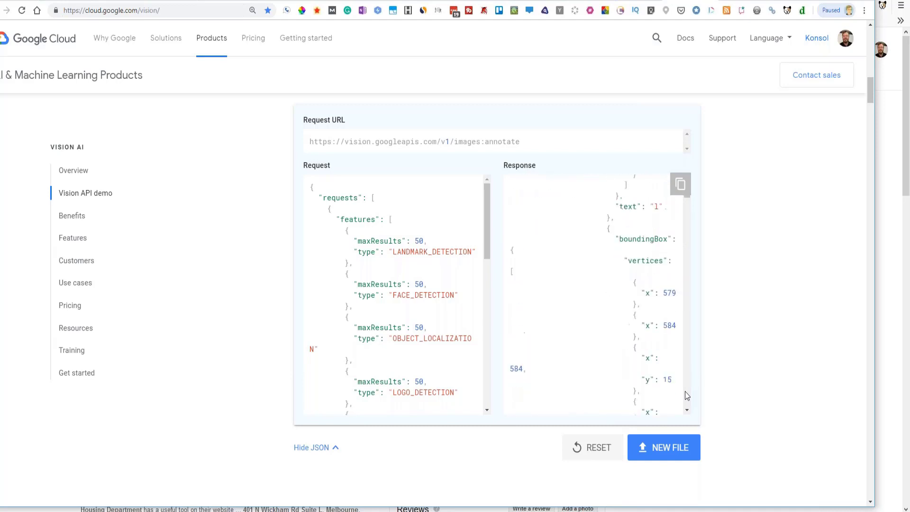
{"action": "scroll", "coordinate": [685, 391], "scroll_direction": "down", "scroll_amount": 10}
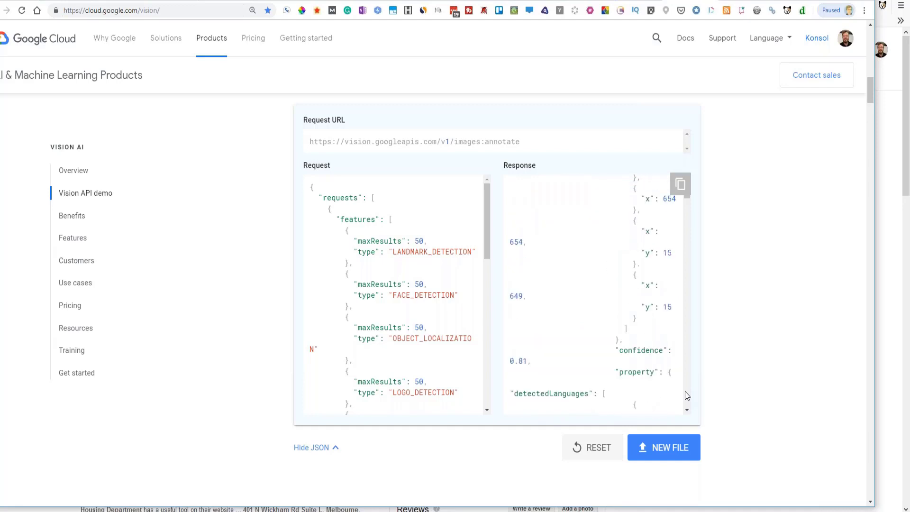
{"action": "scroll", "coordinate": [684, 392], "scroll_direction": "down", "scroll_amount": 1}
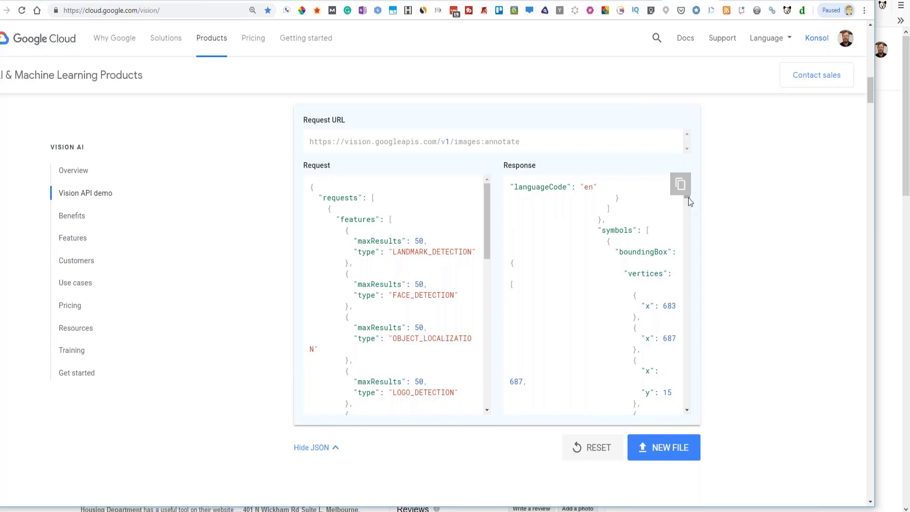
{"action": "mouse_move", "coordinate": [688, 197]}
{"action": "left_mouse_down"}
{"action": "mouse_move", "coordinate": [689, 408]}
{"action": "mouse_move", "coordinate": [679, 185]}
{"action": "left_mouse_up"}
{"action": "left_click_drag", "start_coordinate": [872, 91], "coordinate": [870, 75]}
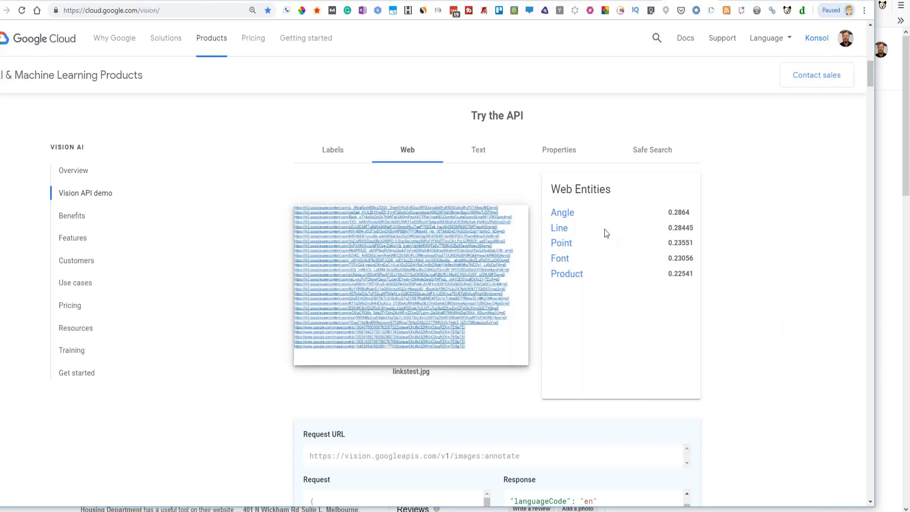
- Check the text and properties results, then scroll down to the Request and Response JSON
{"action": "left_click", "coordinate": [475, 153]}
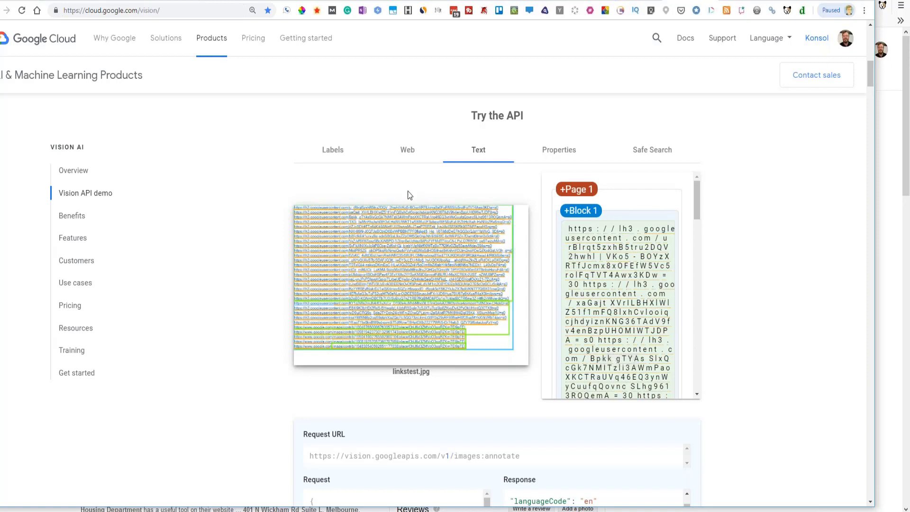
{"action": "left_click", "coordinate": [568, 157]}
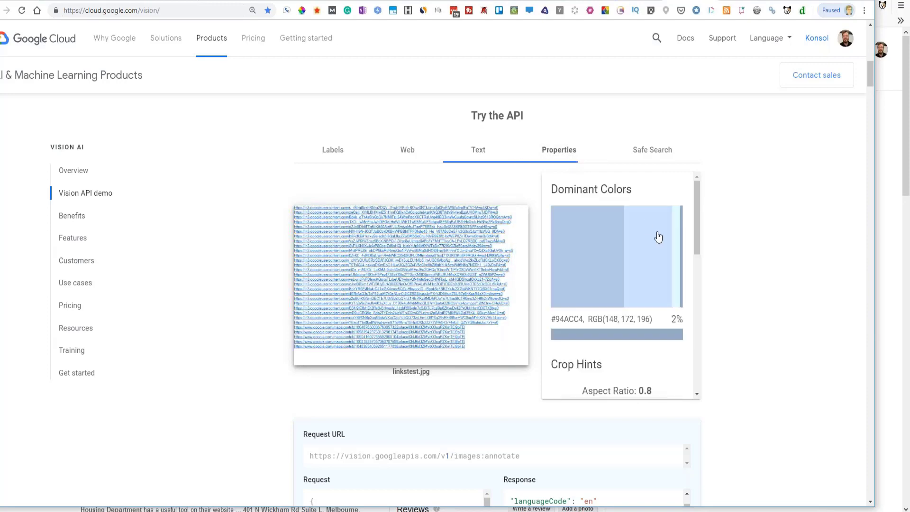
{"action": "left_click_drag", "start_coordinate": [699, 201], "coordinate": [700, 250]}
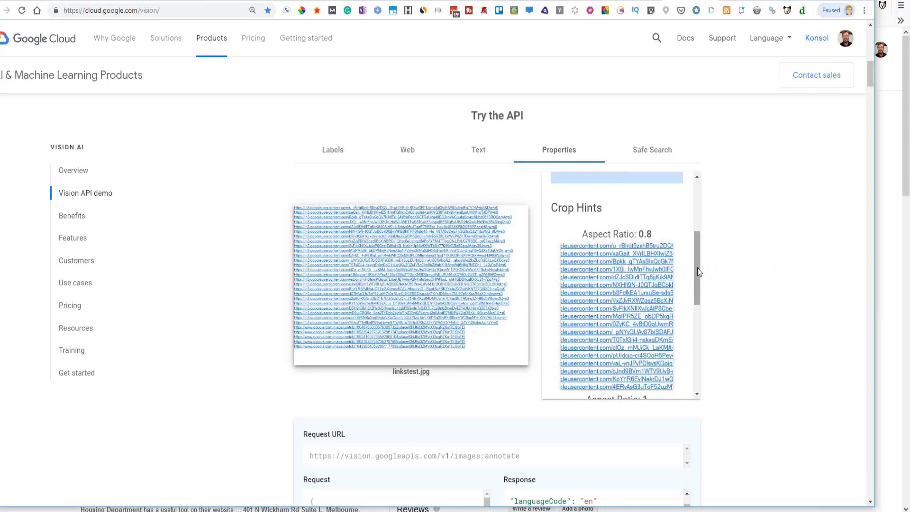
{"action": "left_click_drag", "start_coordinate": [697, 269], "coordinate": [706, 317]}
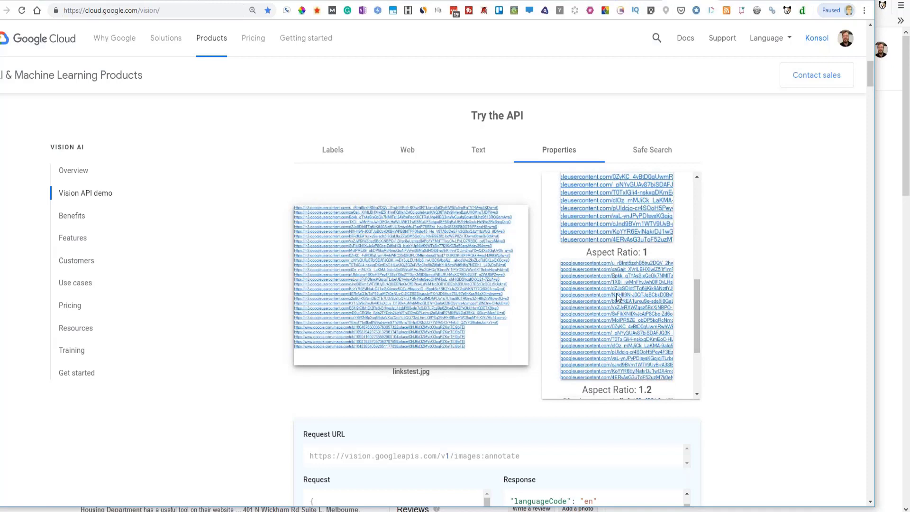
{"action": "left_click_drag", "start_coordinate": [695, 301], "coordinate": [679, 356]}
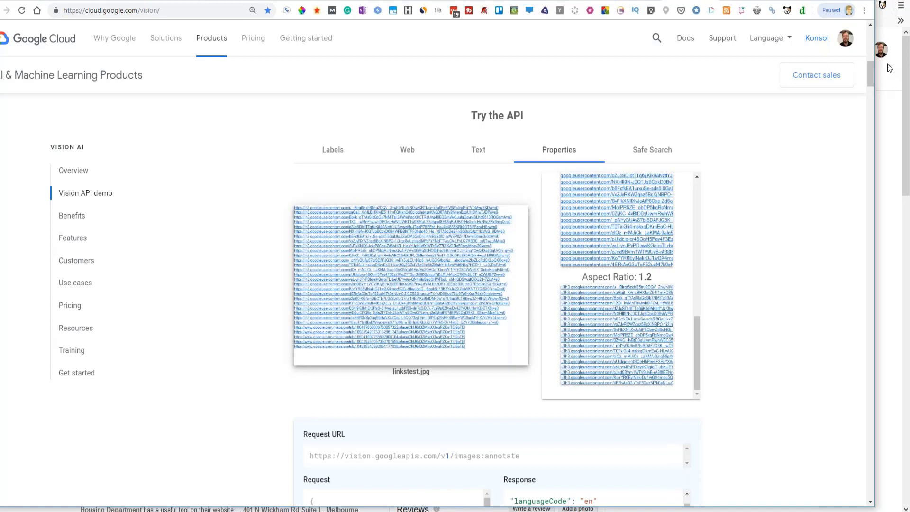
{"action": "left_click_drag", "start_coordinate": [871, 76], "coordinate": [872, 93]}
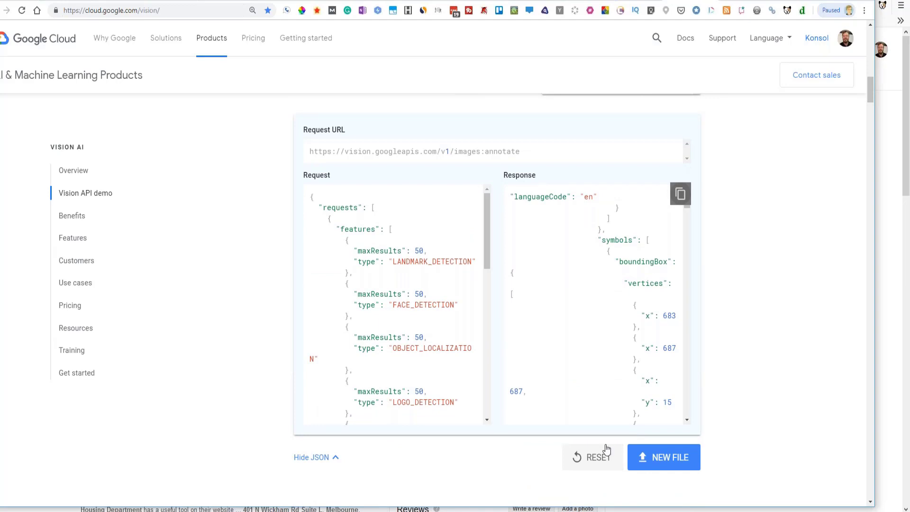
- Move to the business.google.com tab showing CommonSenSEO's website stats (138 visitors)
{"action": "left_click", "coordinate": [887, 389]}
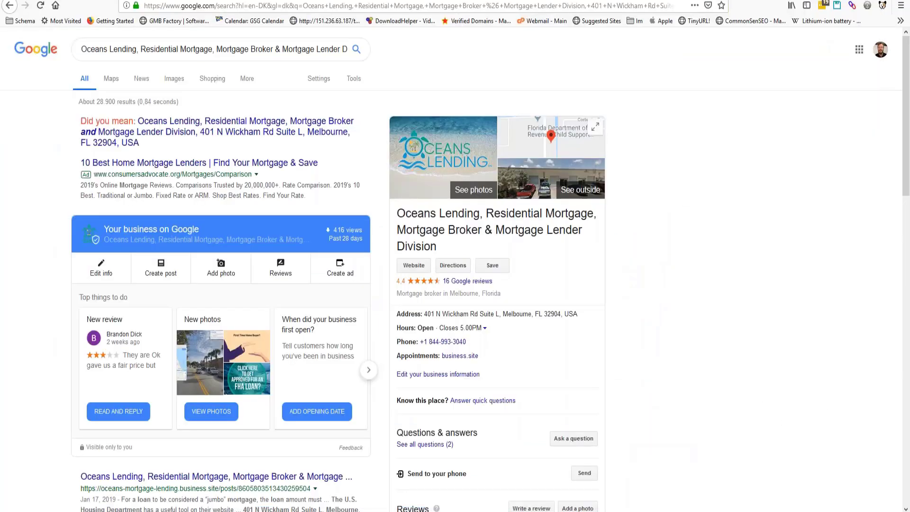
{"action": "key", "text": "alt+Tab"}
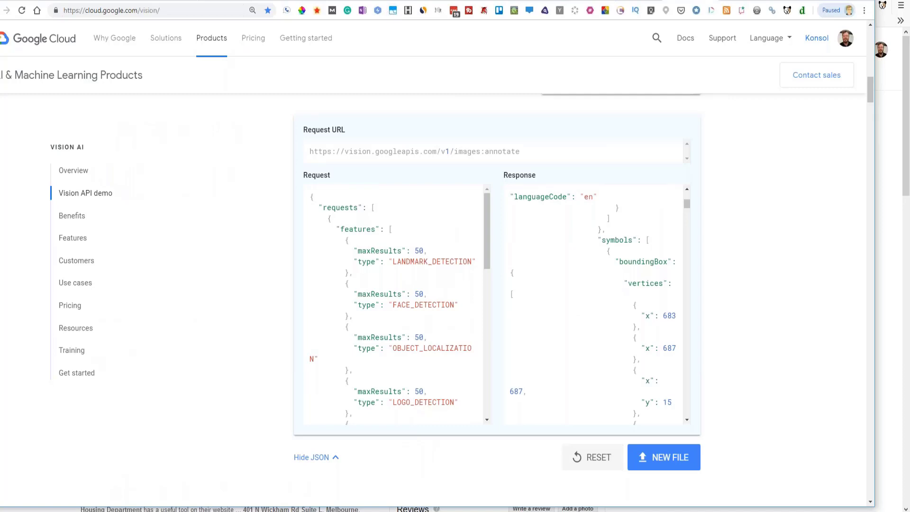
{"action": "key", "text": "ctrl+Tab"}
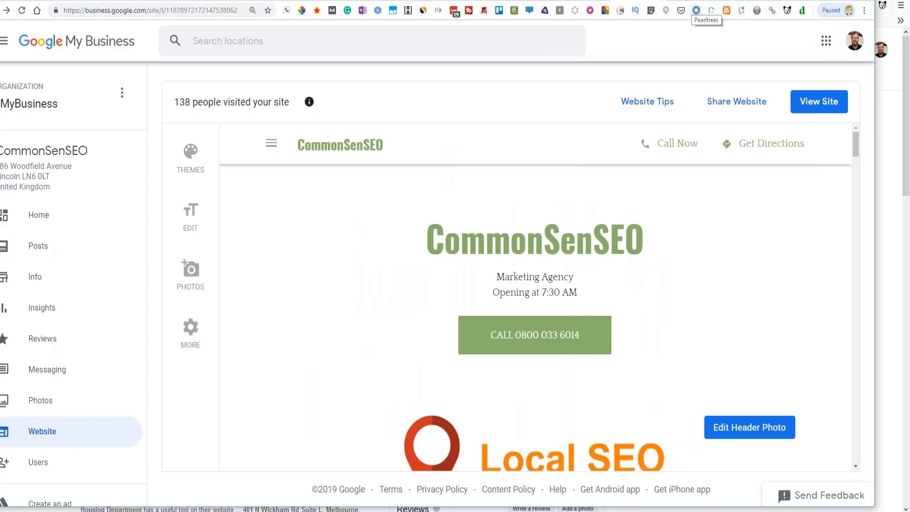
- From the My Drive tab, create a new blank Google Docs document
{"action": "left_click", "coordinate": [69, 1]}
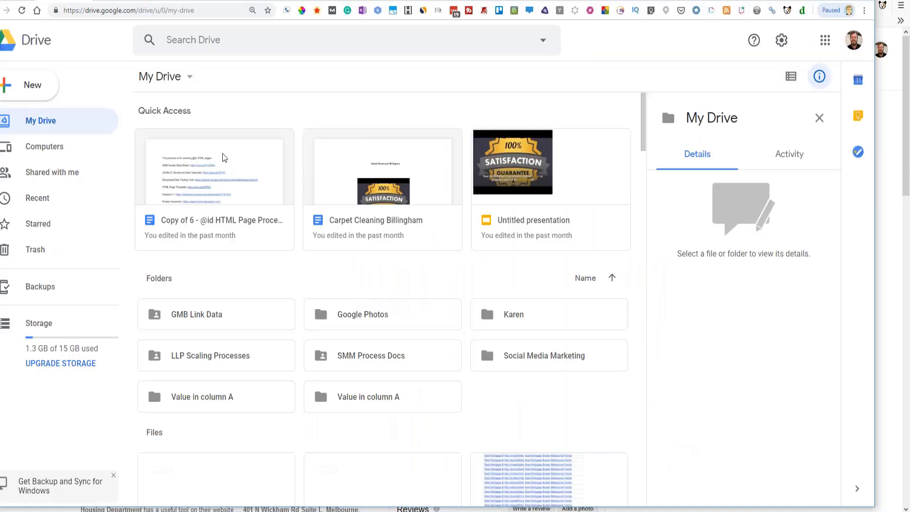
{"action": "left_click", "coordinate": [33, 88]}
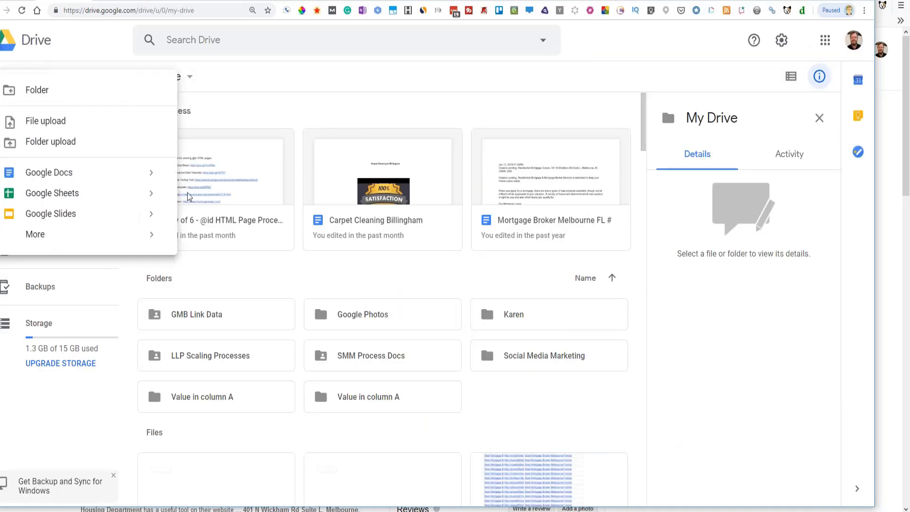
{"action": "left_click", "coordinate": [62, 178]}
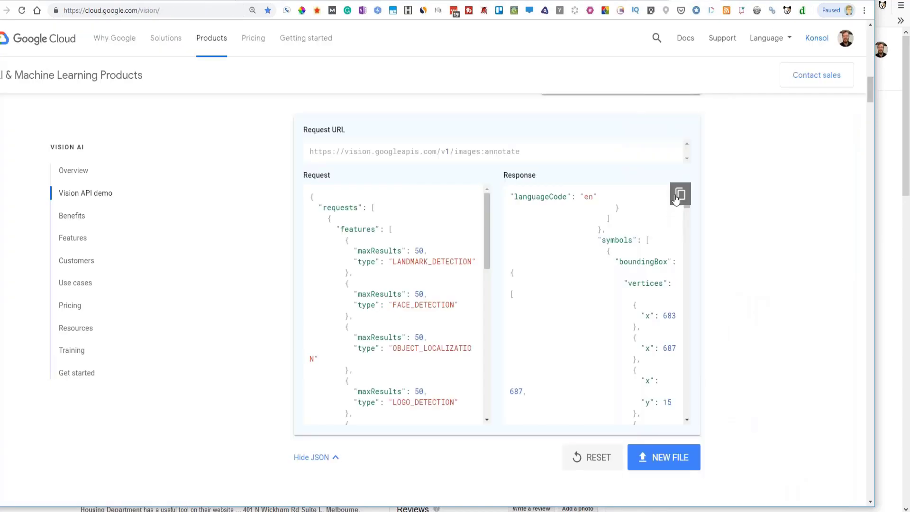
- Copy the full Vision API JSON response and move to the new Google Docs document
{"action": "left_click", "coordinate": [677, 200]}
{"action": "left_click", "coordinate": [109, 0]}
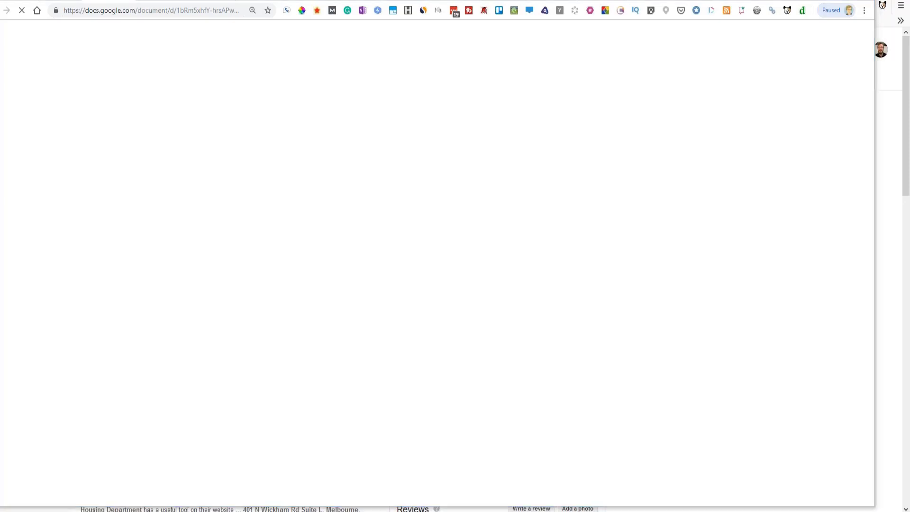
- Launch Microsoft Word from the Start menu while the unresponsive Docs page keeps waiting
{"action": "key", "text": "super"}
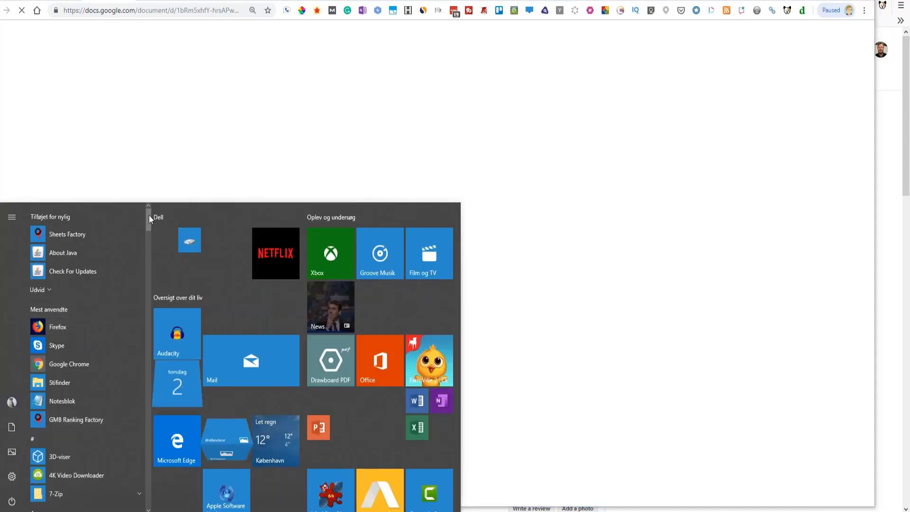
{"action": "left_click_drag", "start_coordinate": [148, 217], "coordinate": [154, 491]}
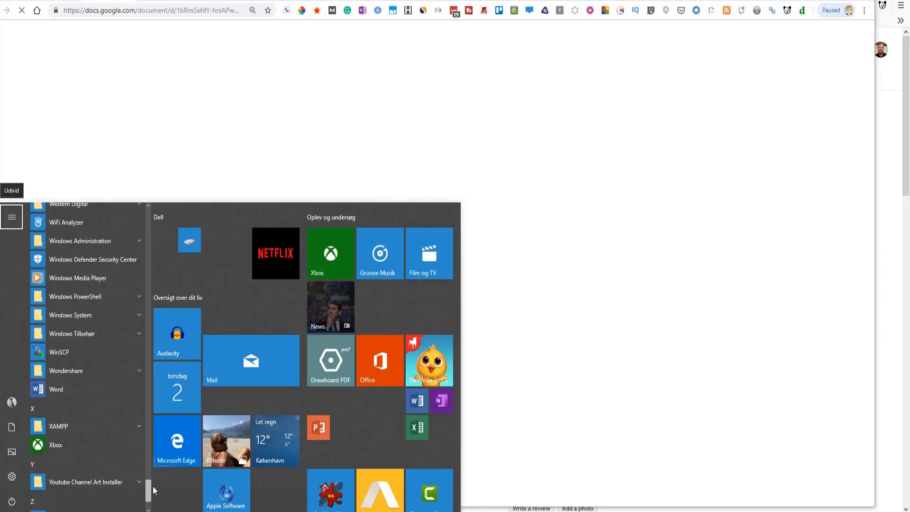
{"action": "left_click", "coordinate": [60, 391]}
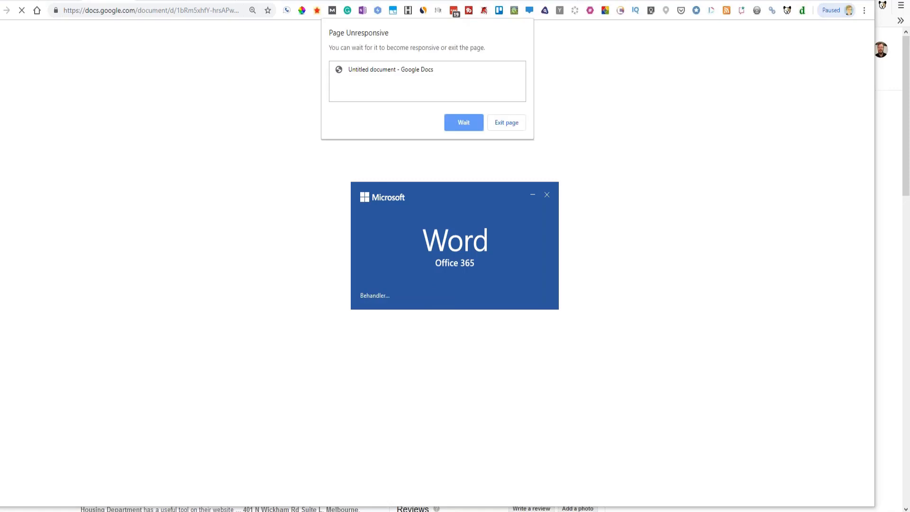
{"action": "left_click", "coordinate": [463, 124]}
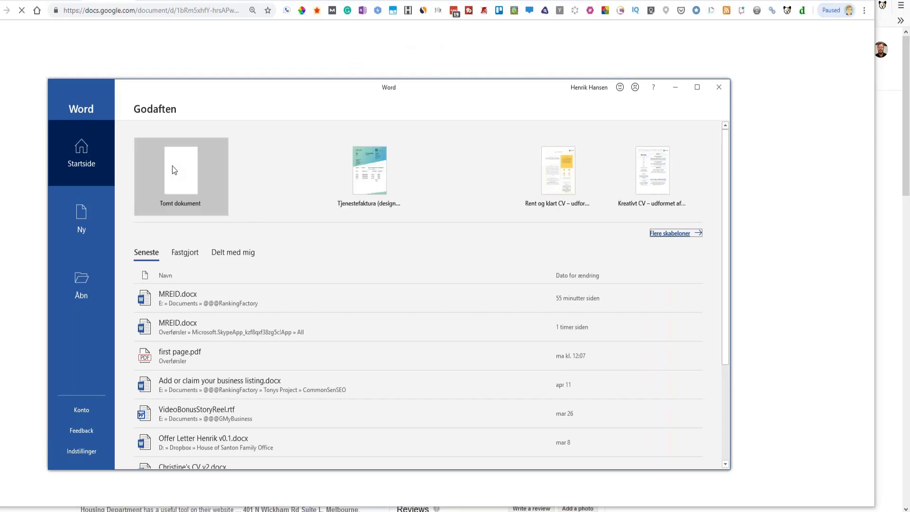
- Create a blank Word document (Tomt dokument) and close Snagit Editor with linkstest.jpg, keeping Docs waiting
{"action": "left_click", "coordinate": [227, 208]}
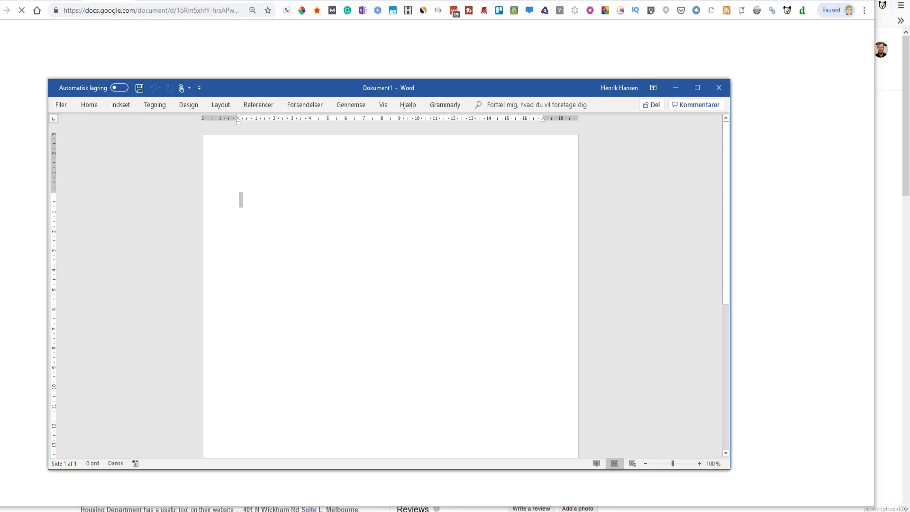
{"action": "mouse_move", "coordinate": [475, 511]}
{"action": "left_click", "coordinate": [476, 480]}
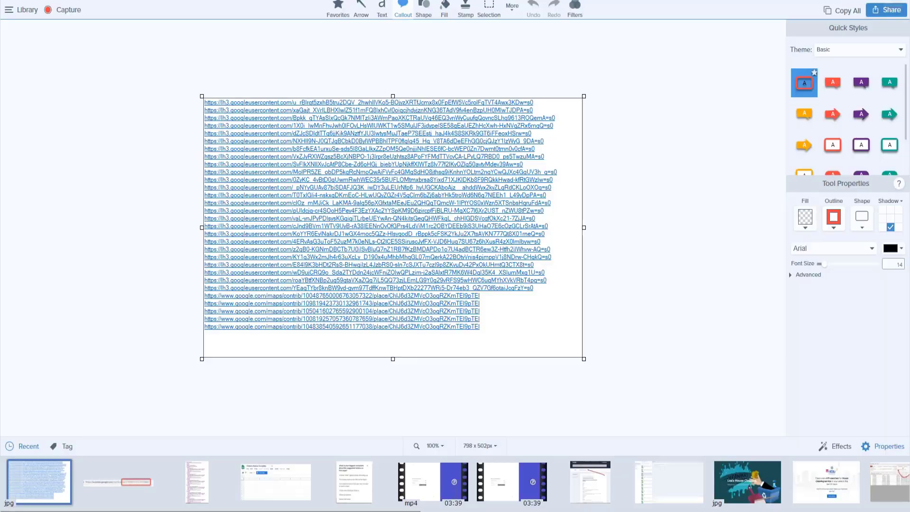
{"action": "left_click", "coordinate": [898, 1]}
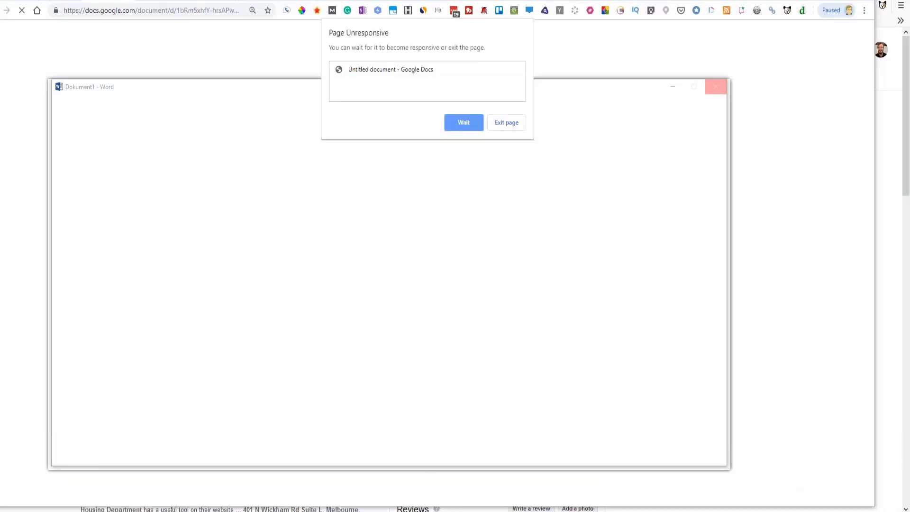
{"action": "left_click", "coordinate": [457, 127]}
{"action": "left_click", "coordinate": [459, 124]}
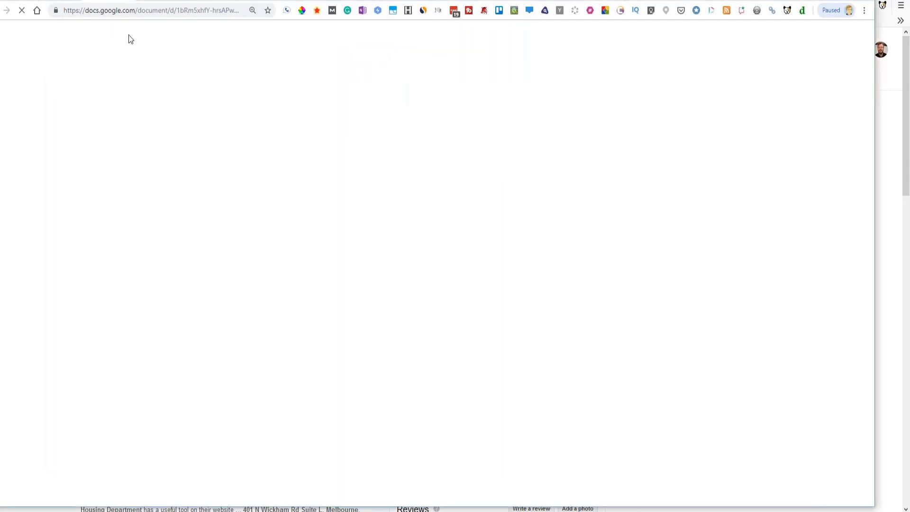
- Pause the JSON-LD: Compaction and Expansion video and bring Word's Dokument1 window forward
{"action": "left_click", "coordinate": [119, 0]}
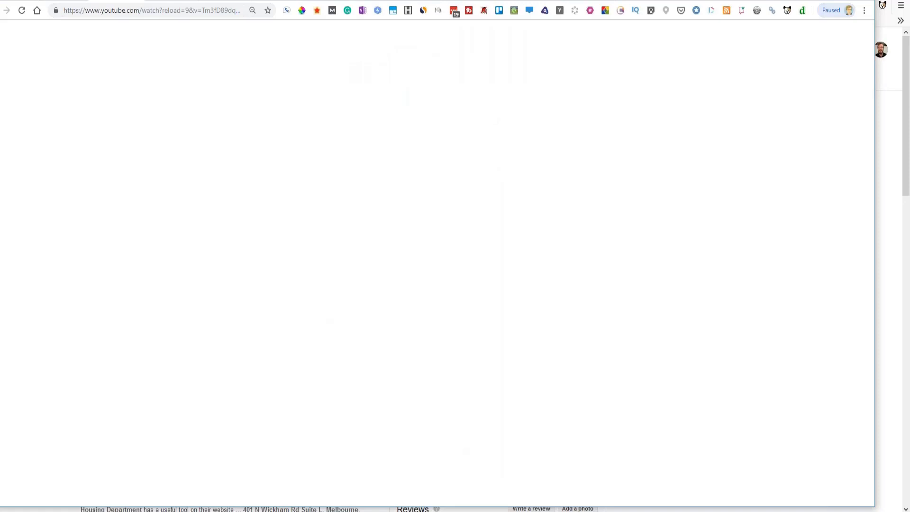
{"action": "left_click", "coordinate": [476, 511]}
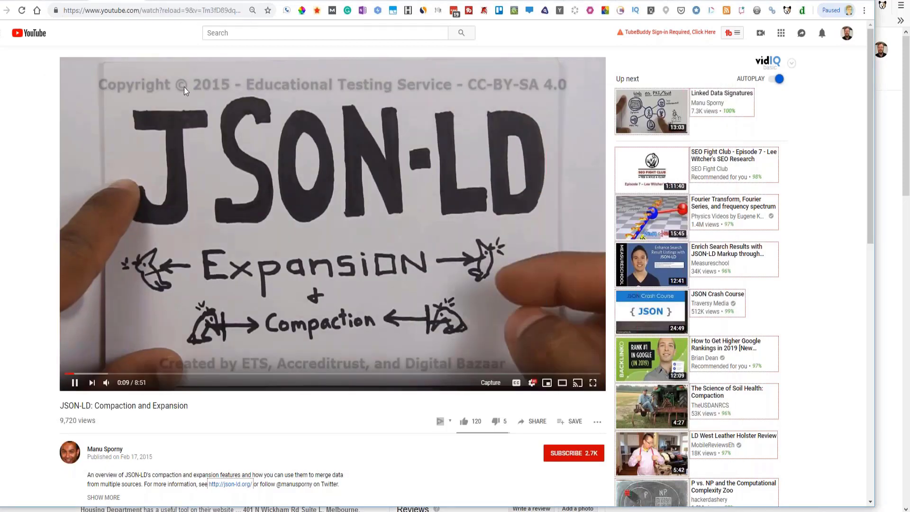
{"action": "left_click", "coordinate": [74, 382]}
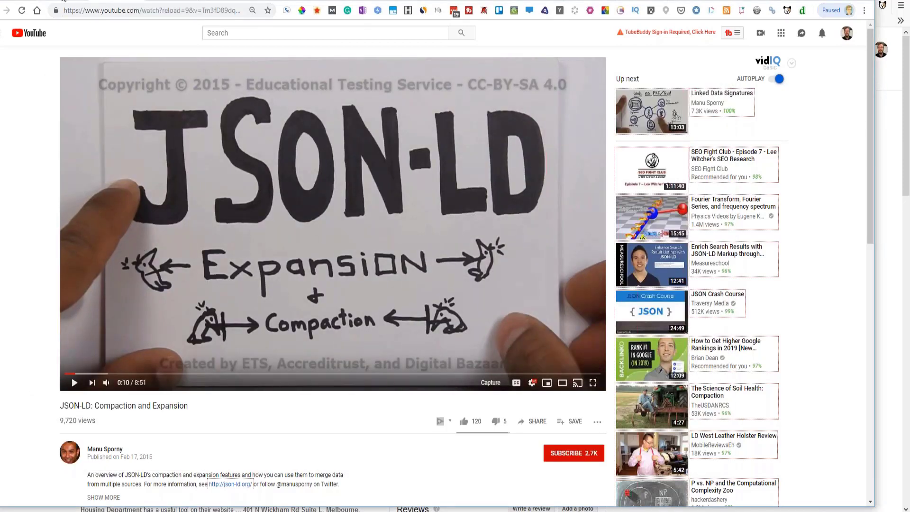
{"action": "left_click", "coordinate": [64, 0]}
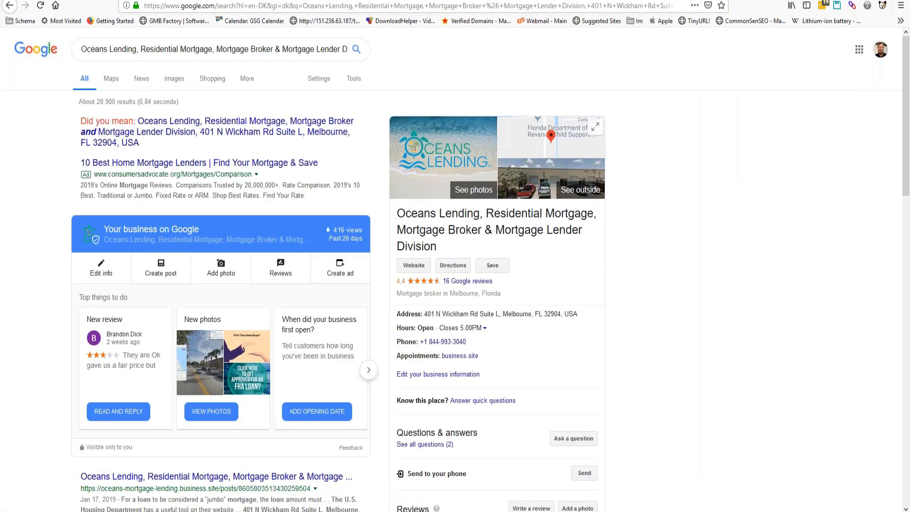
{"action": "left_click", "coordinate": [467, 493]}
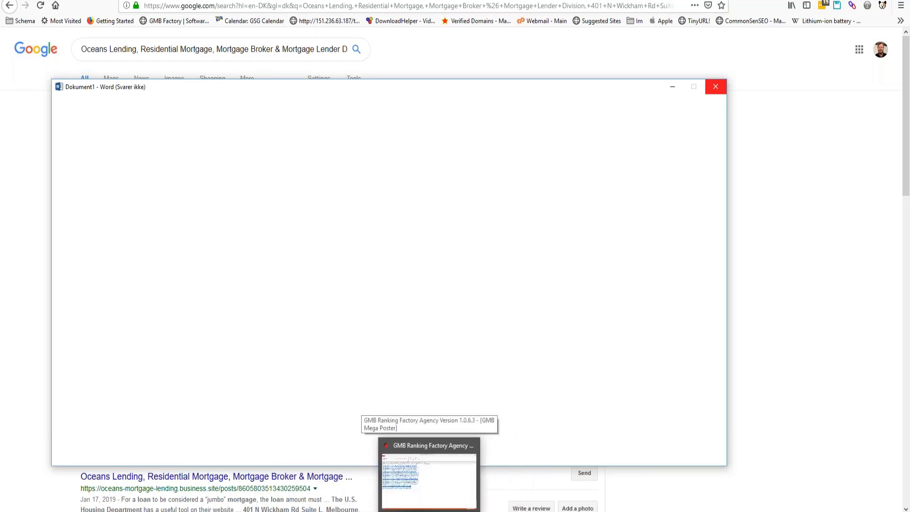
- Bring the GMB Ranking Factory window with the Oceans Lending URL list forward
{"action": "left_click", "coordinate": [429, 511]}
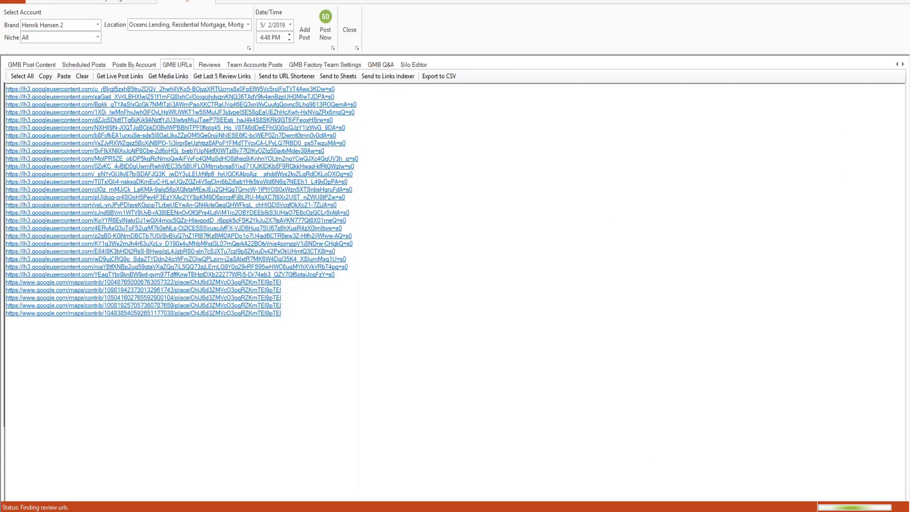
{"action": "mouse_move", "coordinate": [406, 511]}
{"action": "mouse_move", "coordinate": [197, 511]}
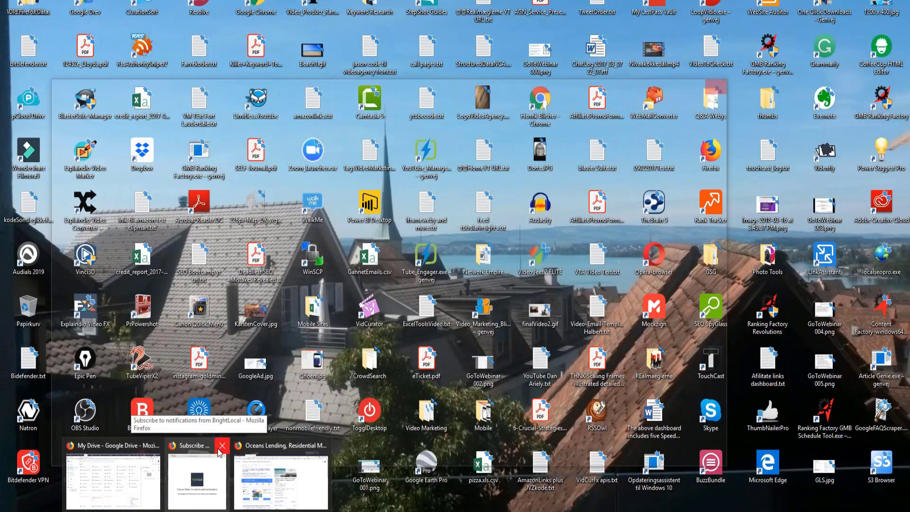
- Close the Firefox window prompting to subscribe to BrightLocal notifications
{"action": "left_click", "coordinate": [217, 448]}
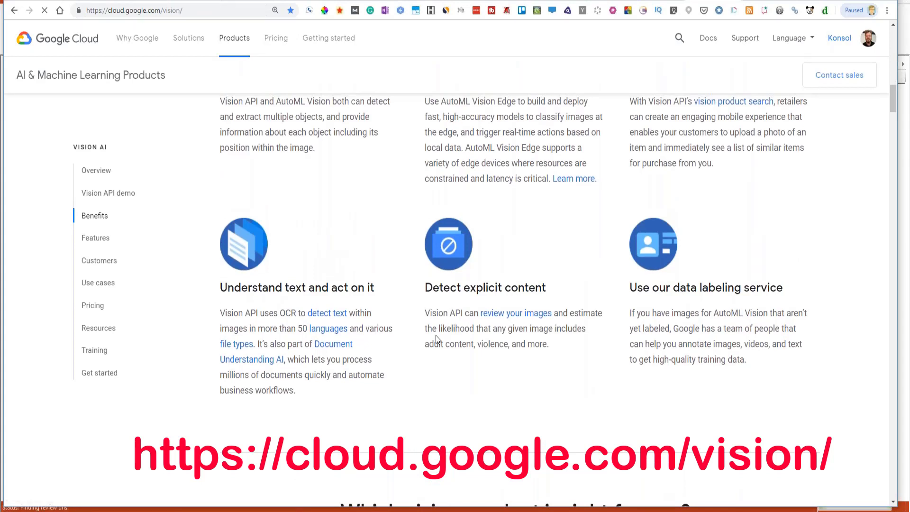
{"action": "scroll", "coordinate": [263, 62], "scroll_direction": "up", "scroll_amount": 2}
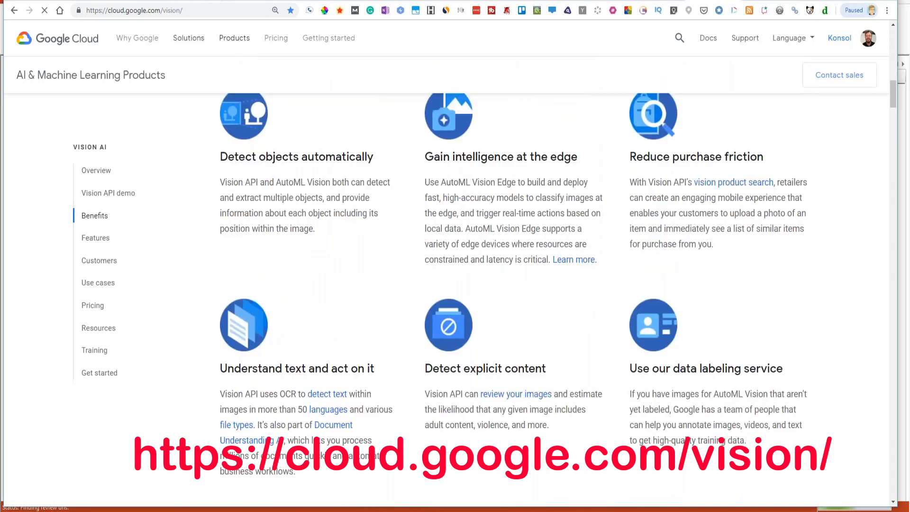
{"action": "left_click_drag", "start_coordinate": [201, 10], "coordinate": [82, 11]}
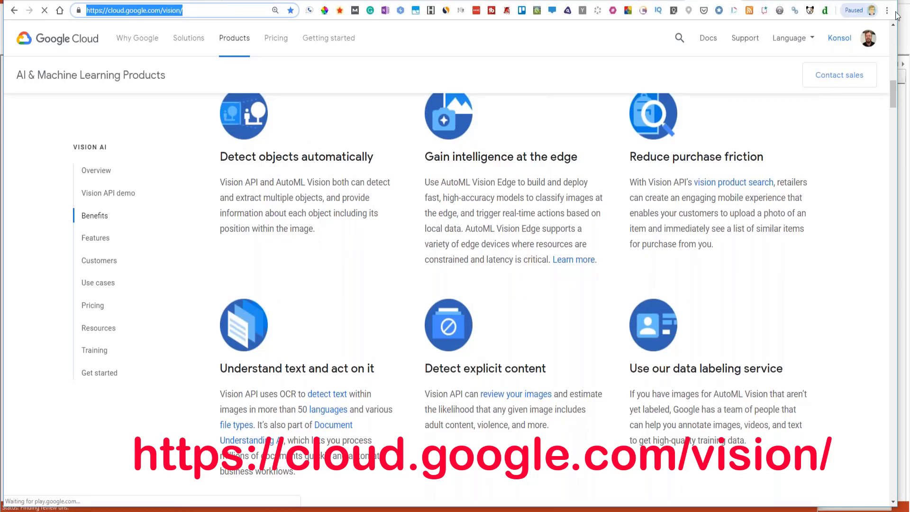
{"action": "left_click", "coordinate": [832, 244]}
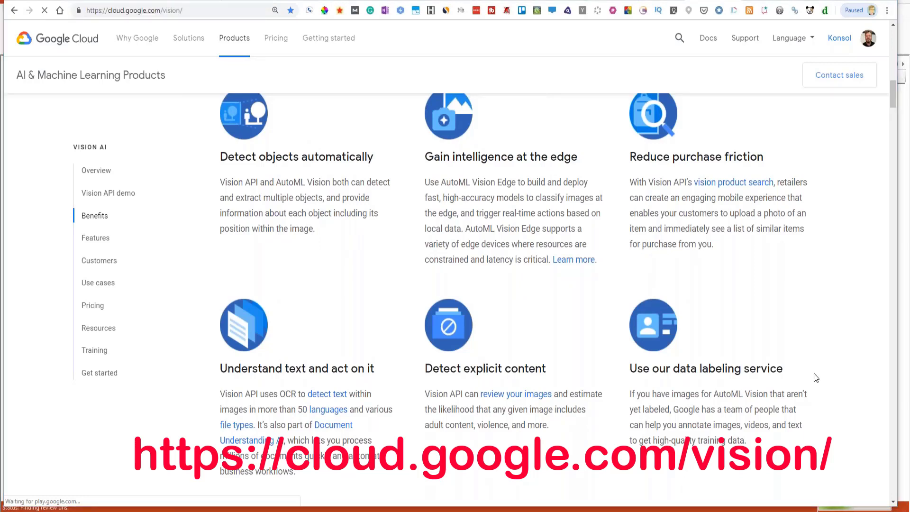
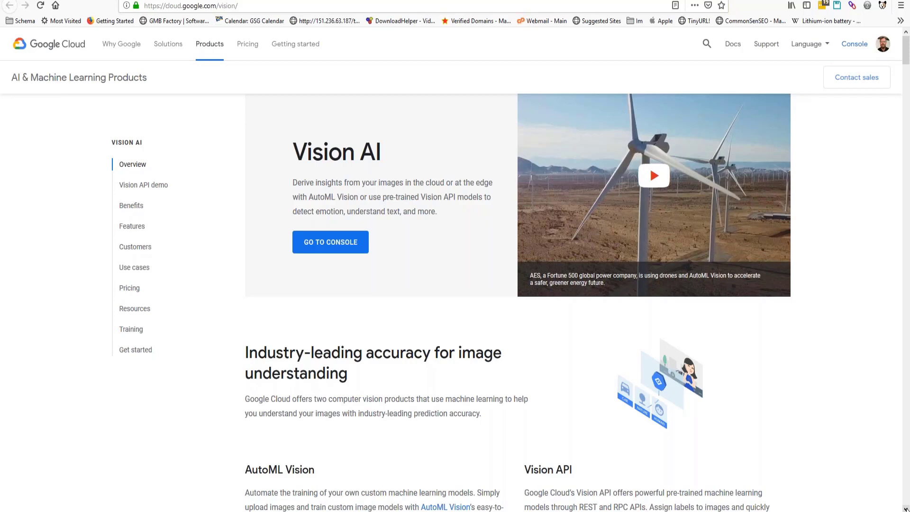
- Scroll down the Vision AI page until the Try the API image upload box is visible
{"action": "scroll", "coordinate": [906, 509], "scroll_direction": "down", "scroll_amount": 8}
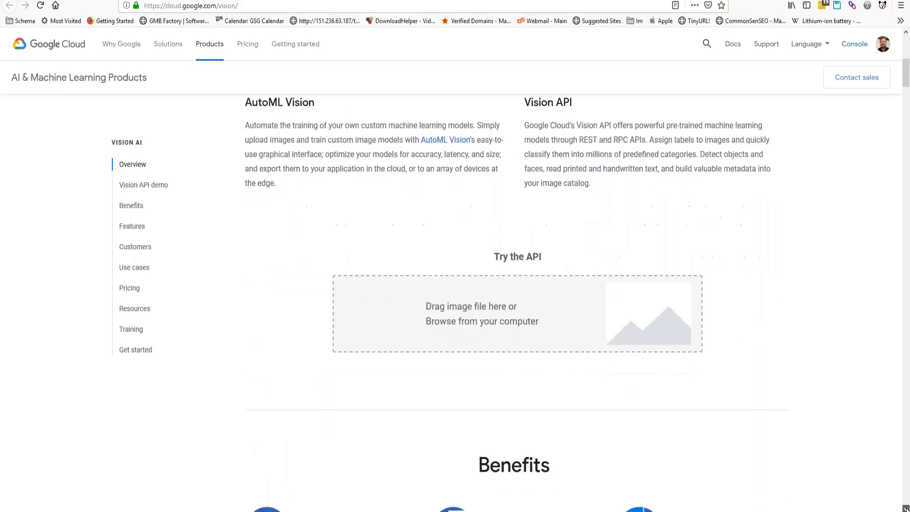
{"action": "scroll", "coordinate": [906, 509], "scroll_direction": "down", "scroll_amount": 3}
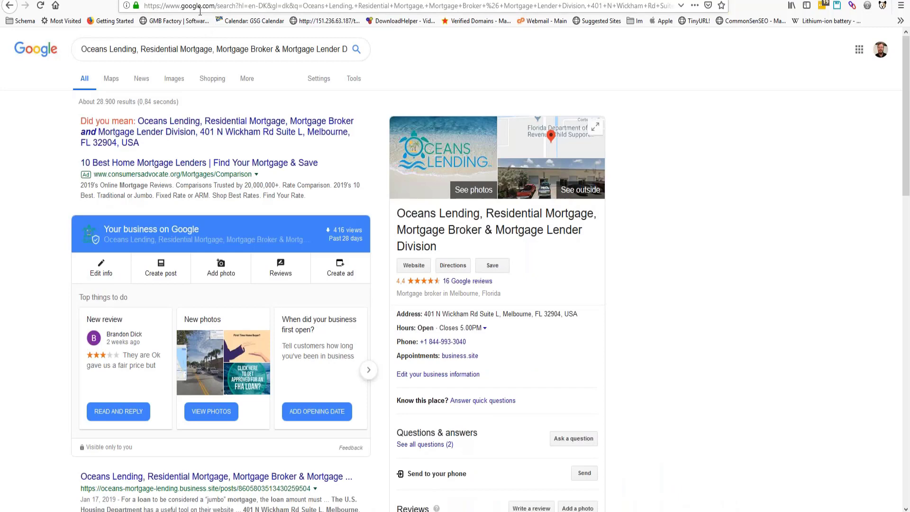
- Load the google.com home page from the address bar
{"action": "left_click", "coordinate": [200, 9]}
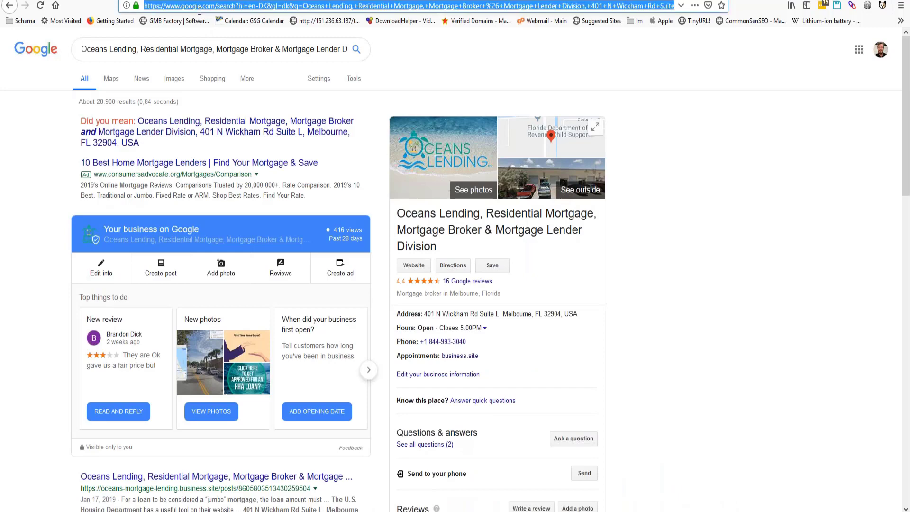
{"action": "type", "text": "google.com/"}
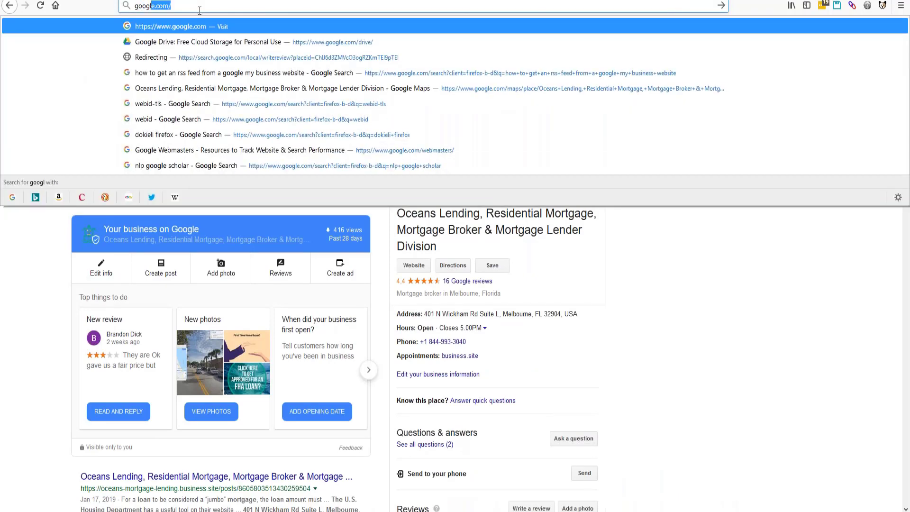
{"action": "key", "text": "Return"}
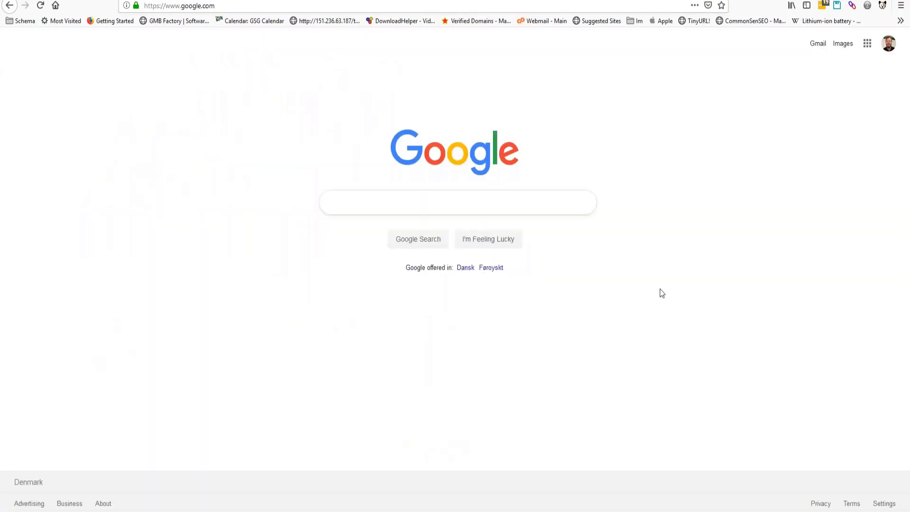
- Try dropping the clipart file on the Google search box, then go to Google Images
{"action": "left_click", "coordinate": [551, 207]}
{"action": "left_click_drag", "start_coordinate": [909, 472], "coordinate": [359, 209]}
{"action": "left_click", "coordinate": [539, 206]}
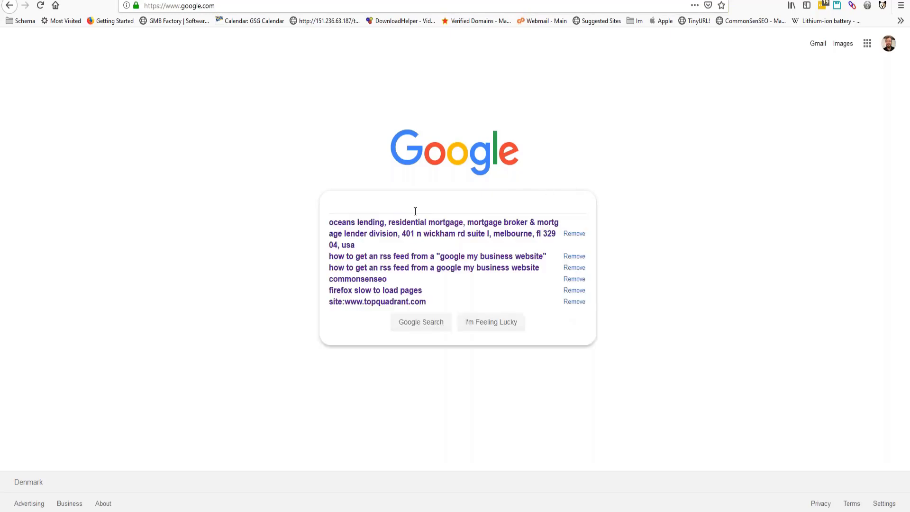
{"action": "left_click", "coordinate": [624, 177]}
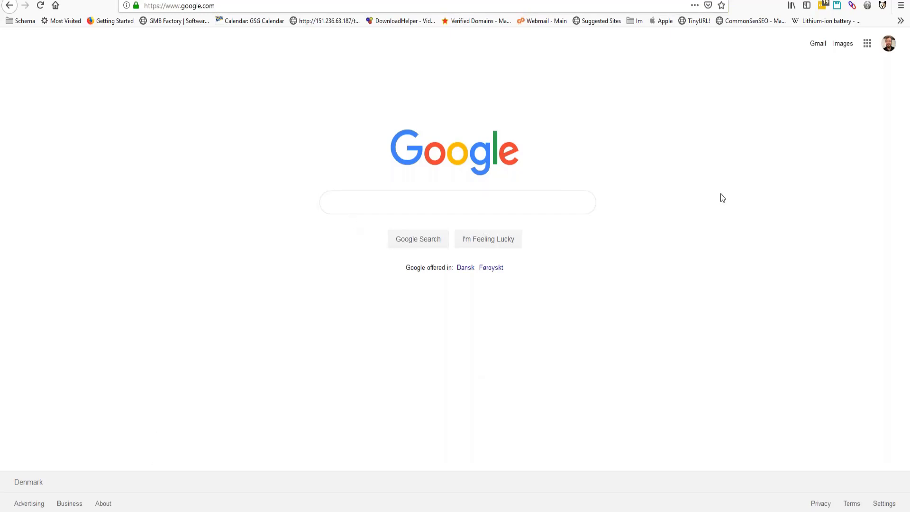
{"action": "left_click", "coordinate": [842, 45]}
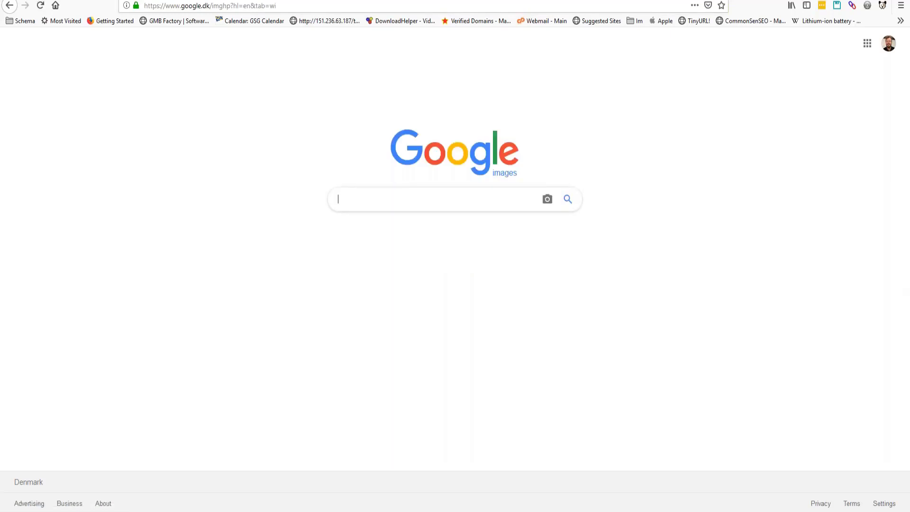
- Drop the plumber clipart file onto Google Images to get its 'job clipart' reverse-search results
{"action": "left_click_drag", "start_coordinate": [405, 289], "coordinate": [462, 269]}
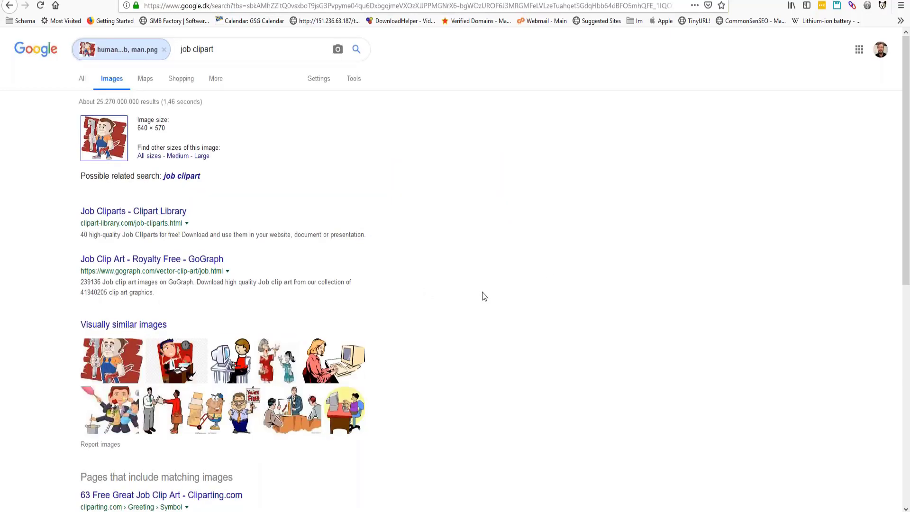
{"action": "left_click_drag", "start_coordinate": [907, 216], "coordinate": [908, 420]}
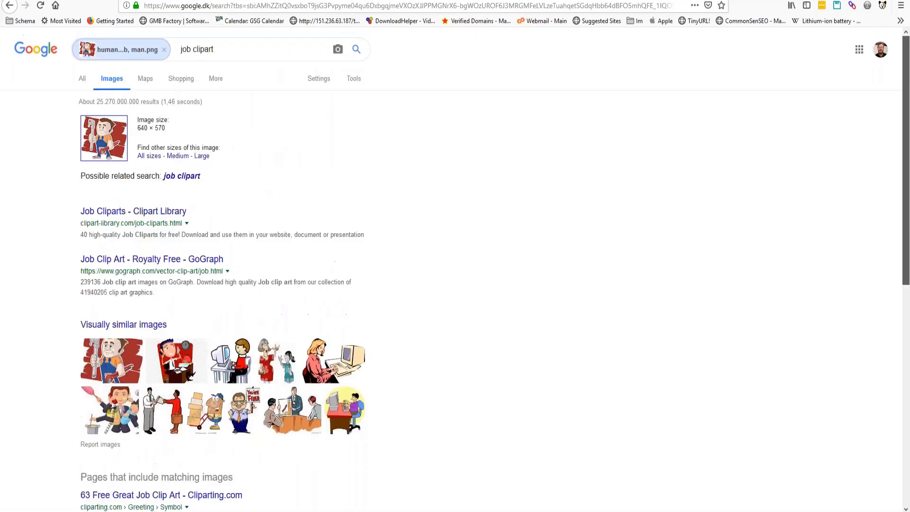
{"action": "left_click_drag", "start_coordinate": [907, 421], "coordinate": [835, 147]}
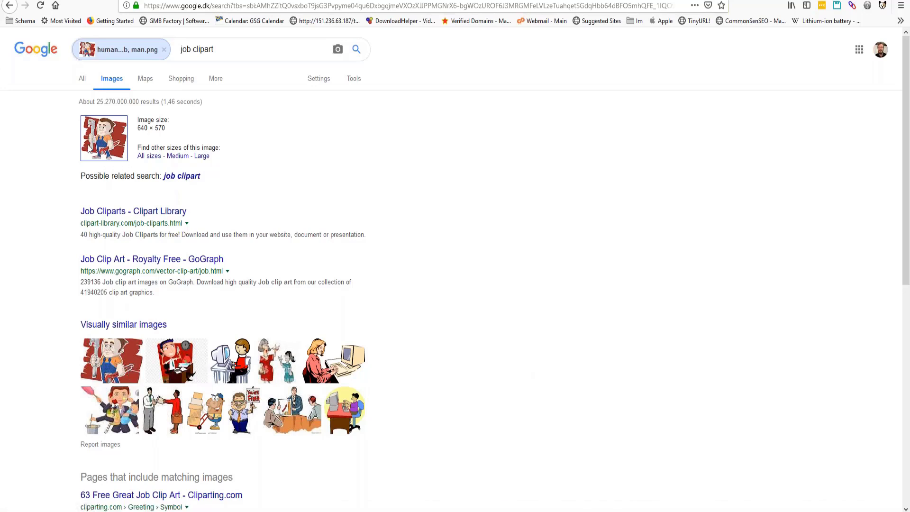
{"action": "left_click_drag", "start_coordinate": [98, 101], "coordinate": [164, 148]}
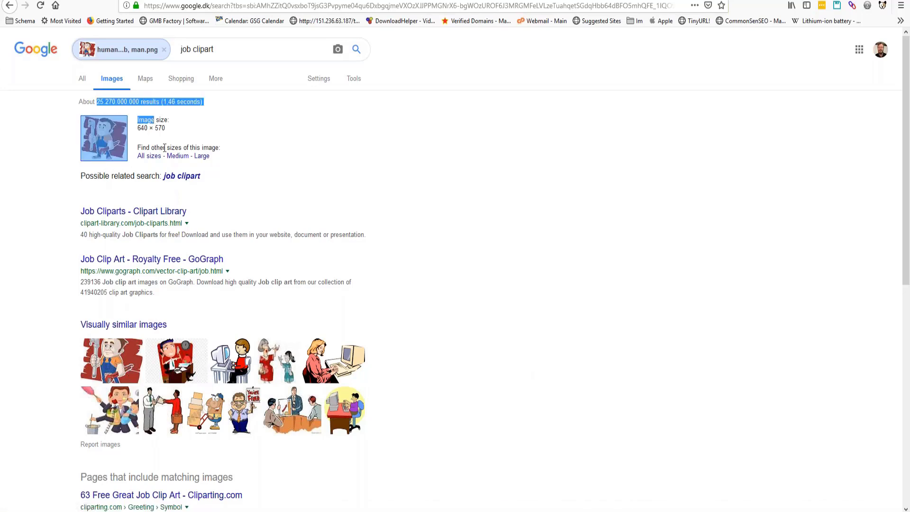
{"action": "left_click", "coordinate": [259, 132]}
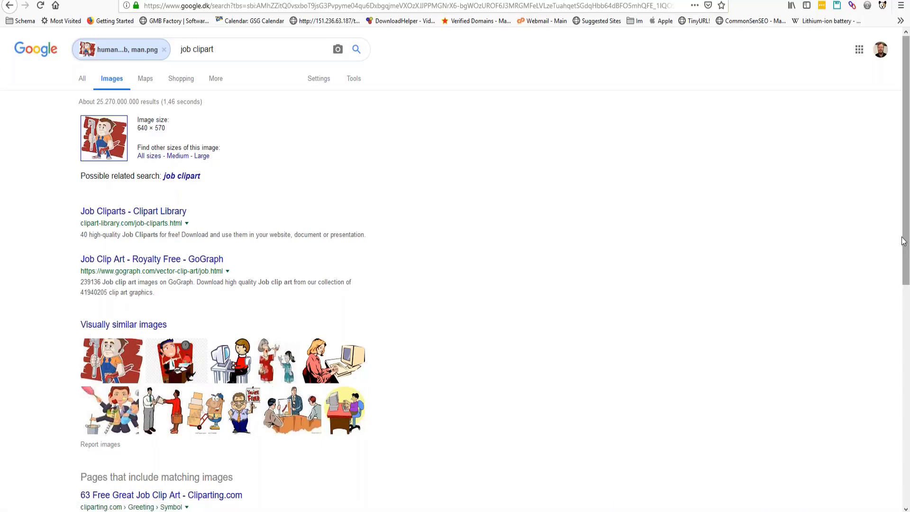
- Page through the clipart's matching results to the next page, then page 10 and page 14
{"action": "scroll", "coordinate": [906, 258], "scroll_direction": "down", "scroll_amount": 3}
{"action": "scroll", "coordinate": [222, 285], "scroll_direction": "down", "scroll_amount": 8}
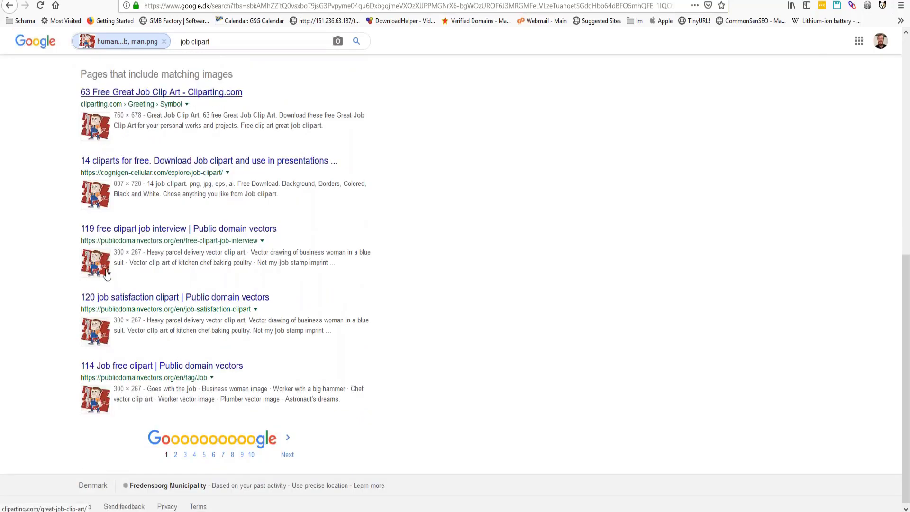
{"action": "left_click", "coordinate": [287, 456]}
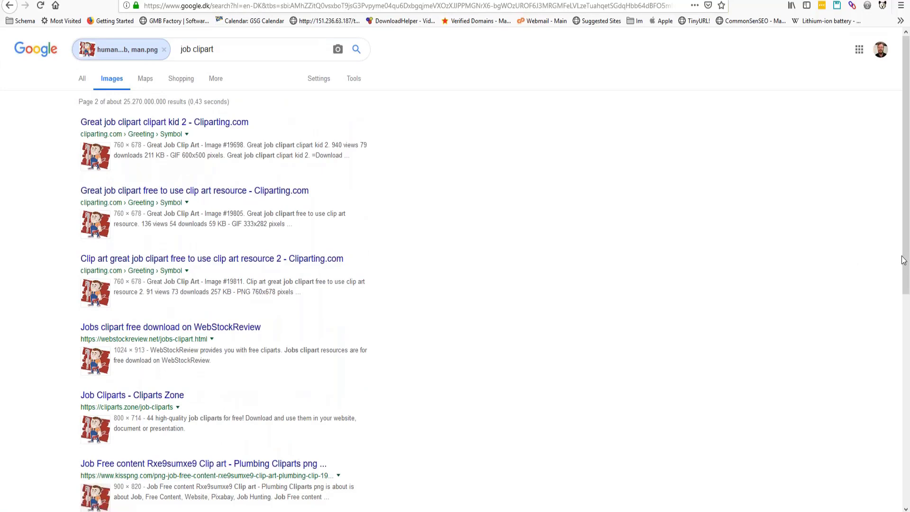
{"action": "scroll", "coordinate": [902, 257], "scroll_direction": "down", "scroll_amount": 3}
{"action": "scroll", "coordinate": [244, 509], "scroll_direction": "down", "scroll_amount": 4}
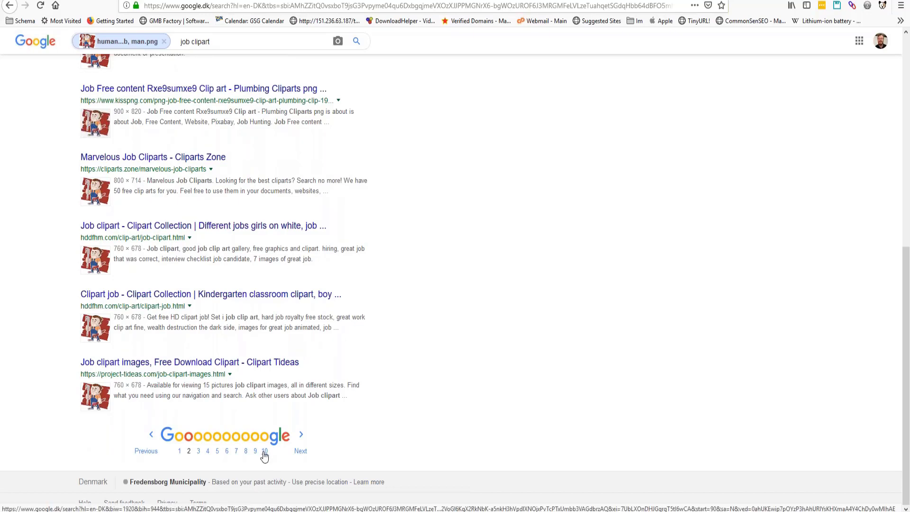
{"action": "left_click", "coordinate": [264, 452]}
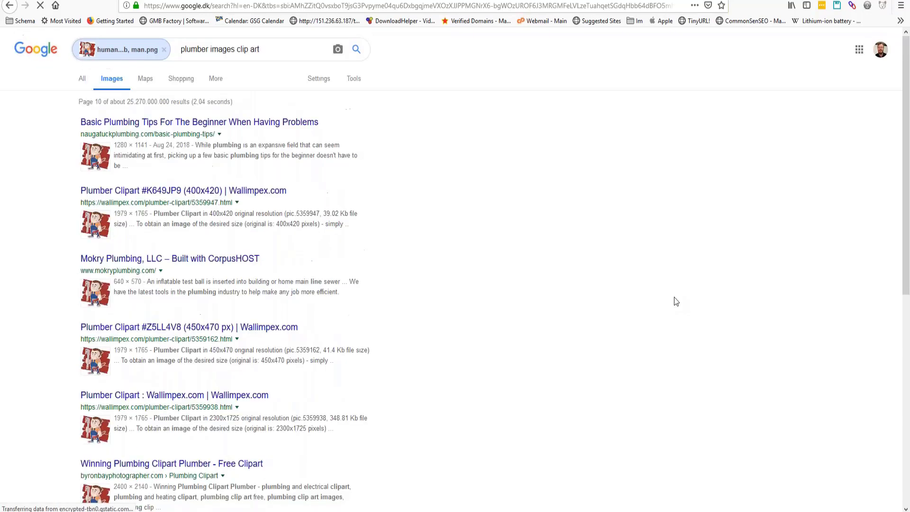
{"action": "left_click_drag", "start_coordinate": [907, 219], "coordinate": [908, 472]}
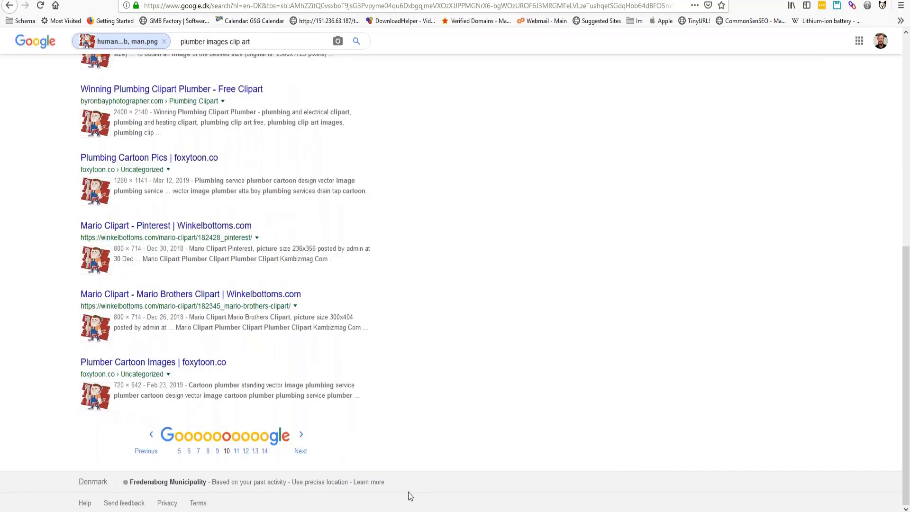
{"action": "left_click", "coordinate": [265, 454]}
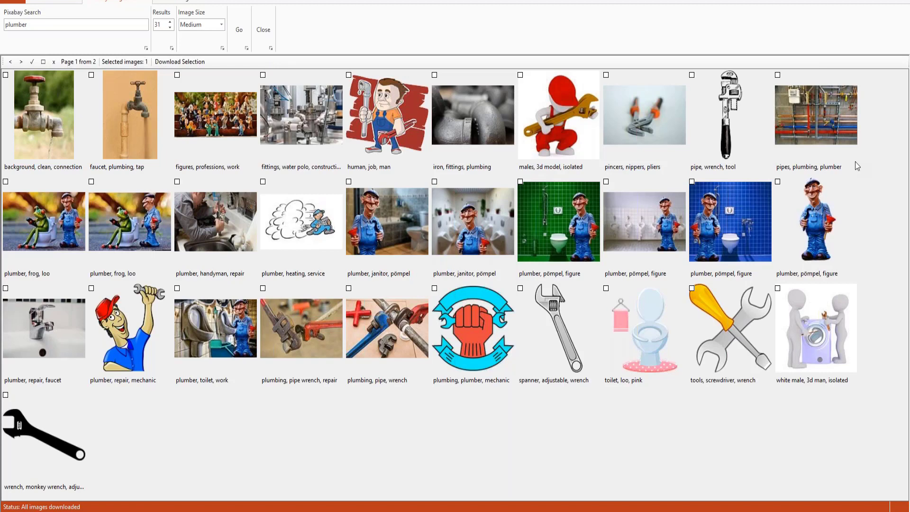
- Create a new 1280 × 720 transparent image with File > New > New Image
{"action": "left_click", "coordinate": [725, 213]}
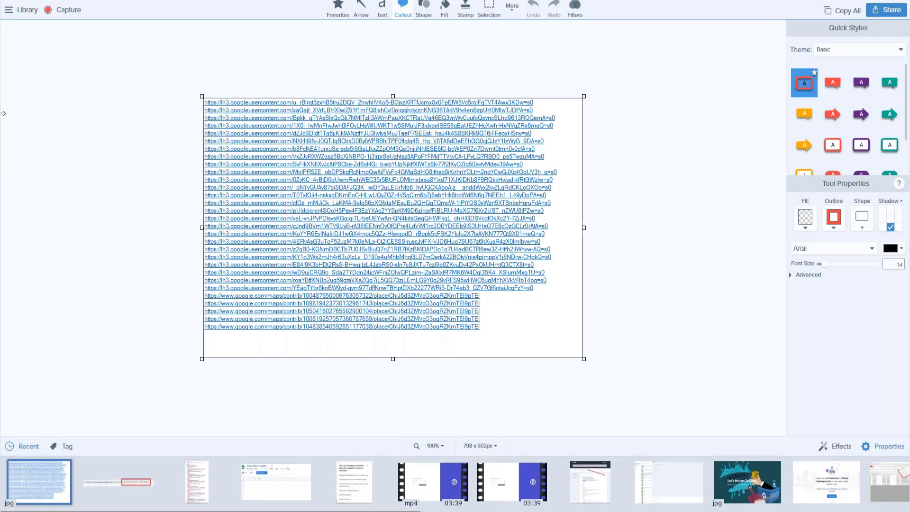
{"action": "left_click", "coordinate": [11, 1]}
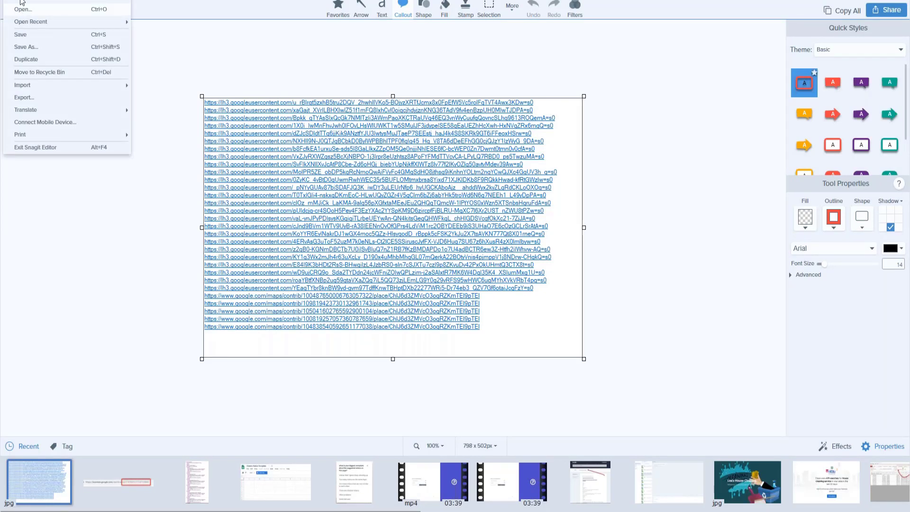
{"action": "mouse_move", "coordinate": [20, 1]}
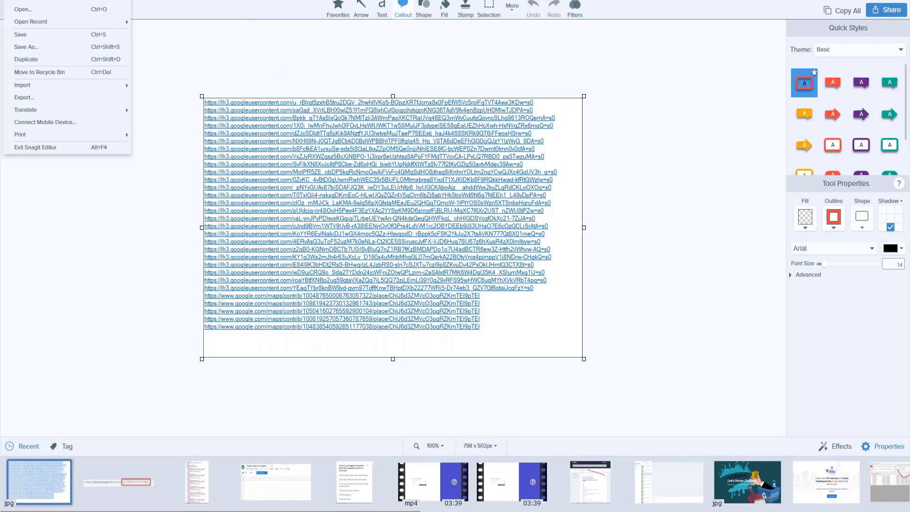
{"action": "mouse_move", "coordinate": [73, 2]}
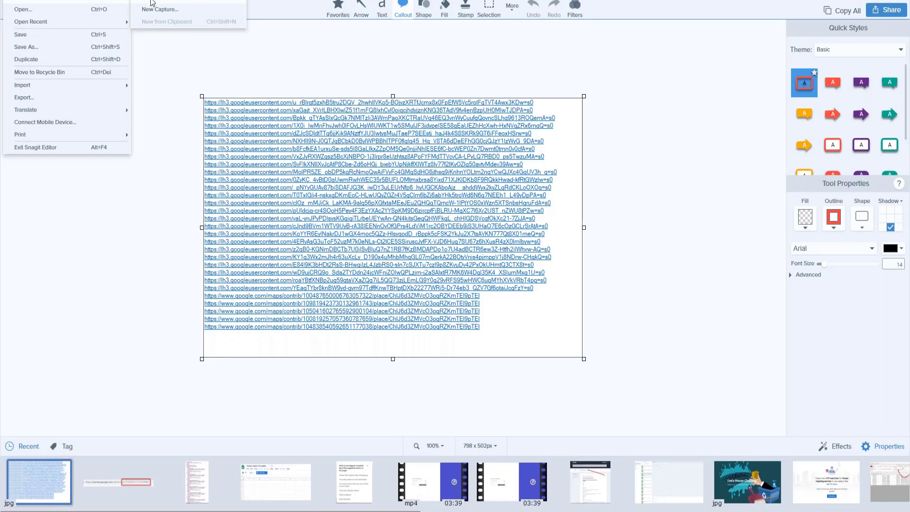
{"action": "left_click", "coordinate": [152, 2]}
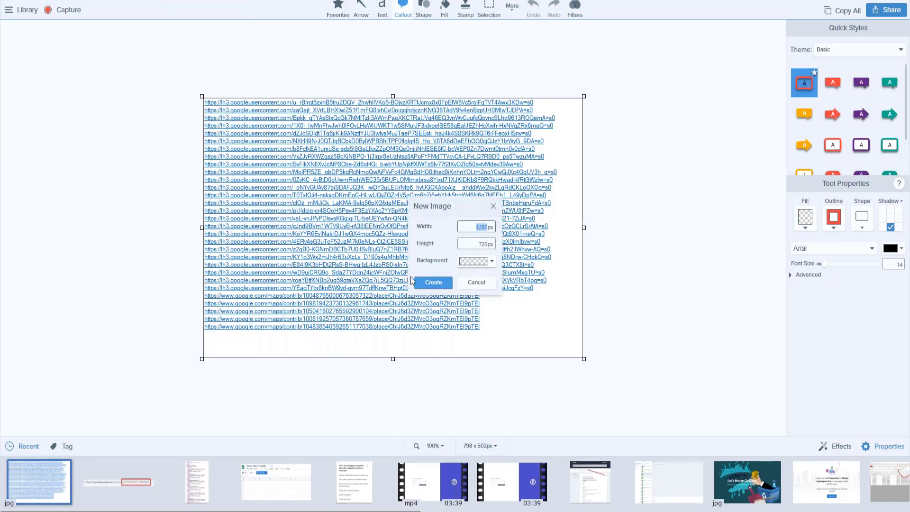
{"action": "left_click", "coordinate": [439, 283]}
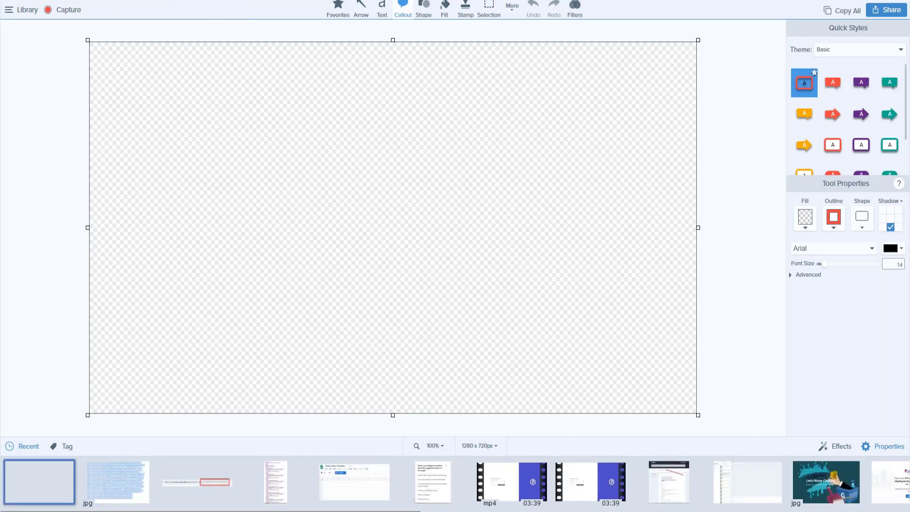
{"action": "left_click_drag", "start_coordinate": [360, 509], "coordinate": [346, 235]}
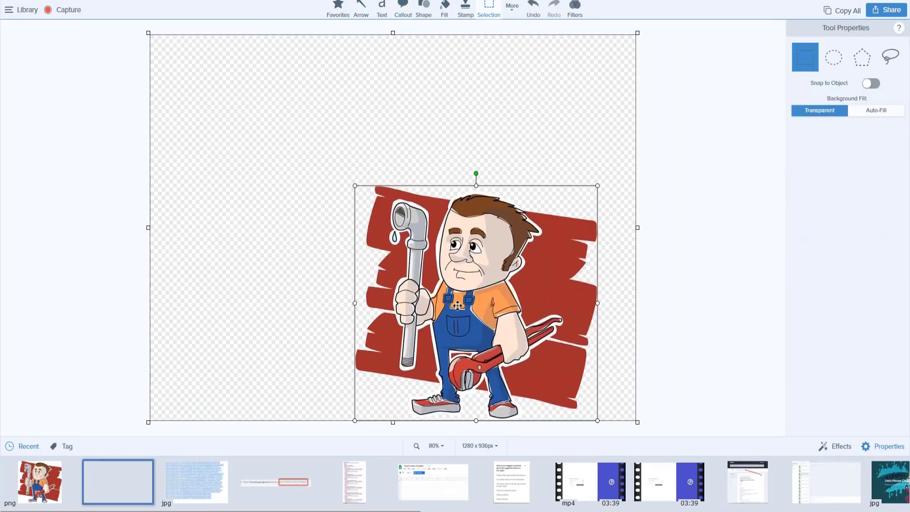
{"action": "left_click_drag", "start_coordinate": [451, 298], "coordinate": [384, 210]}
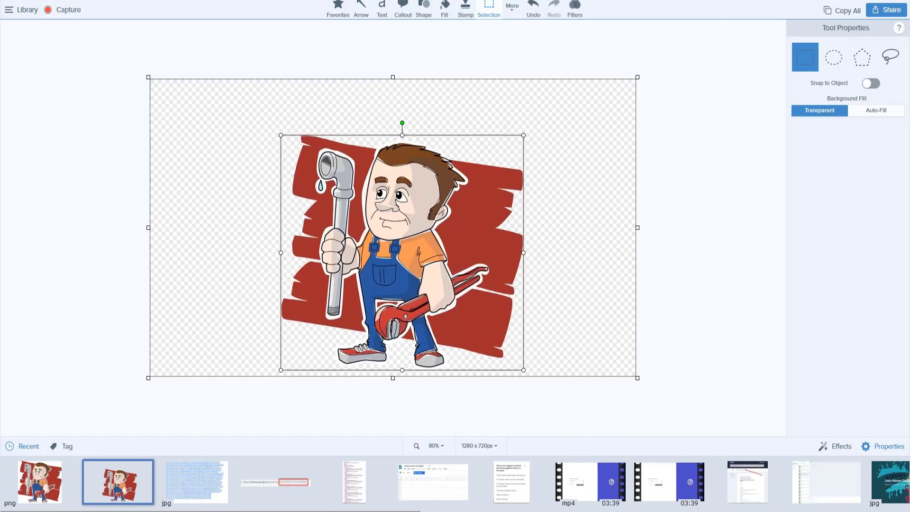
{"action": "left_click", "coordinate": [13, 1]}
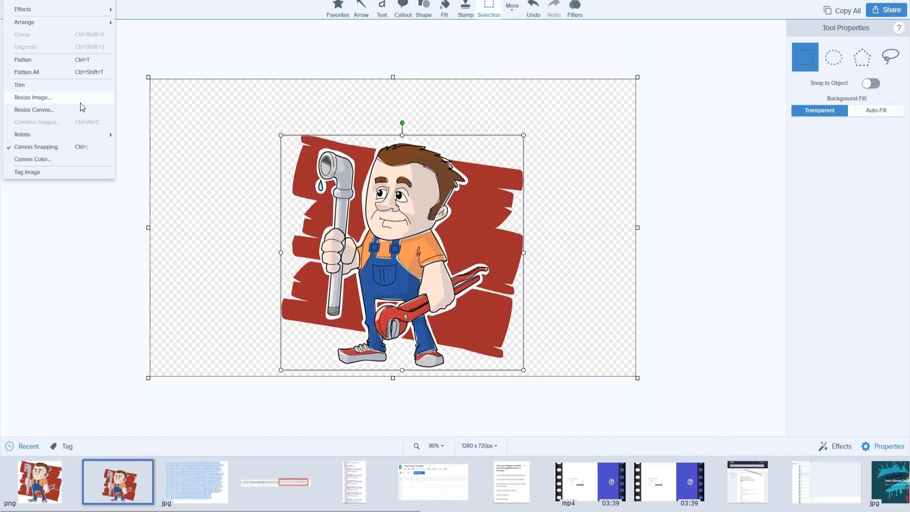
{"action": "mouse_move", "coordinate": [72, 21]}
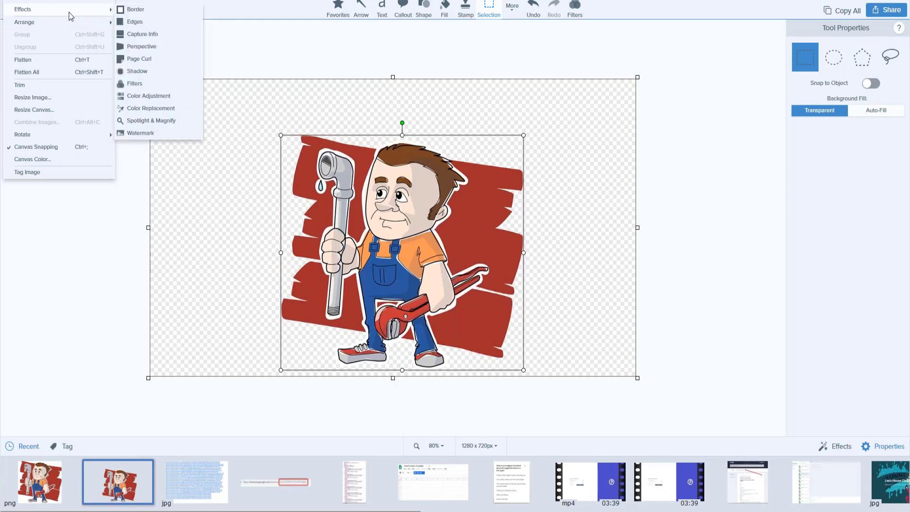
{"action": "left_click", "coordinate": [146, 87]}
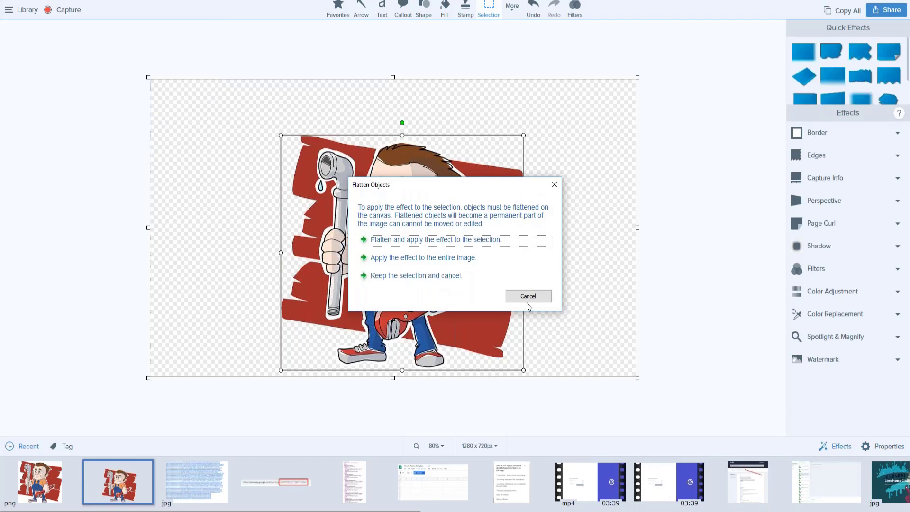
{"action": "left_click", "coordinate": [450, 241]}
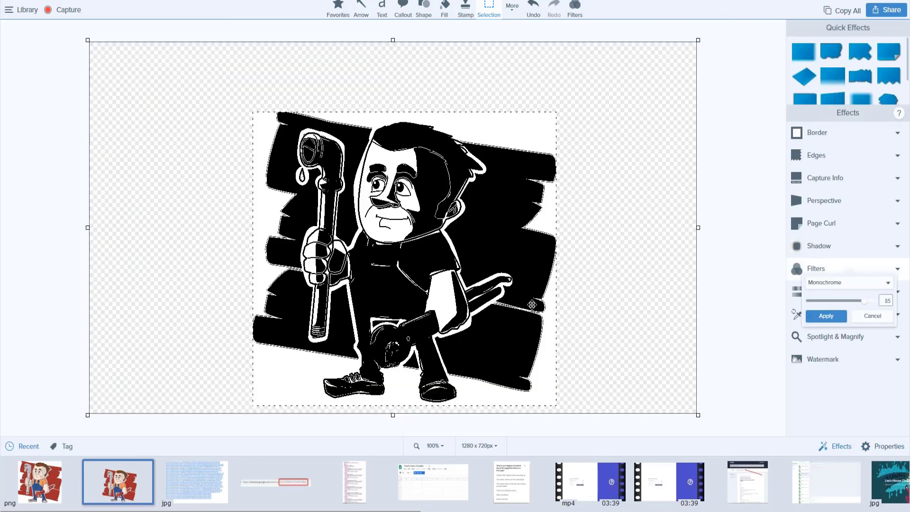
{"action": "left_click", "coordinate": [474, 222]}
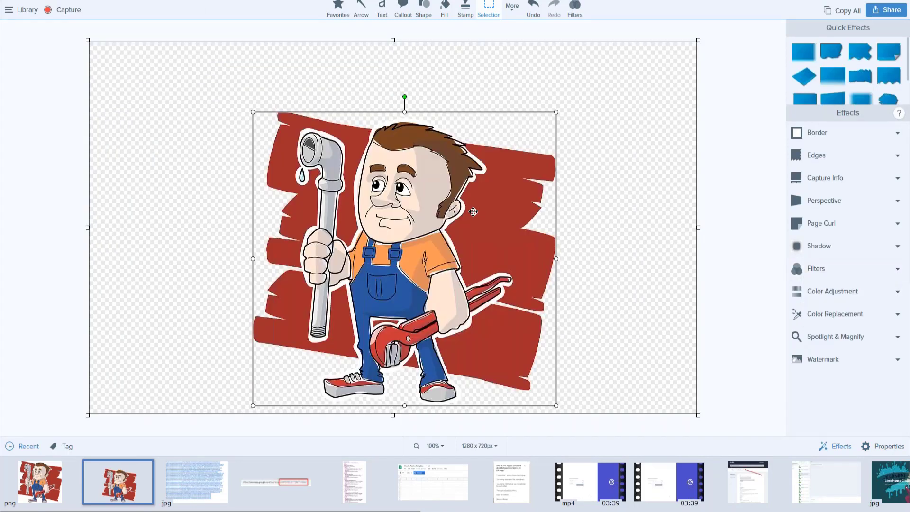
- Move the plumber image up-left, then browse the More tools and Image > Rotate options
{"action": "left_click_drag", "start_coordinate": [470, 231], "coordinate": [451, 183]}
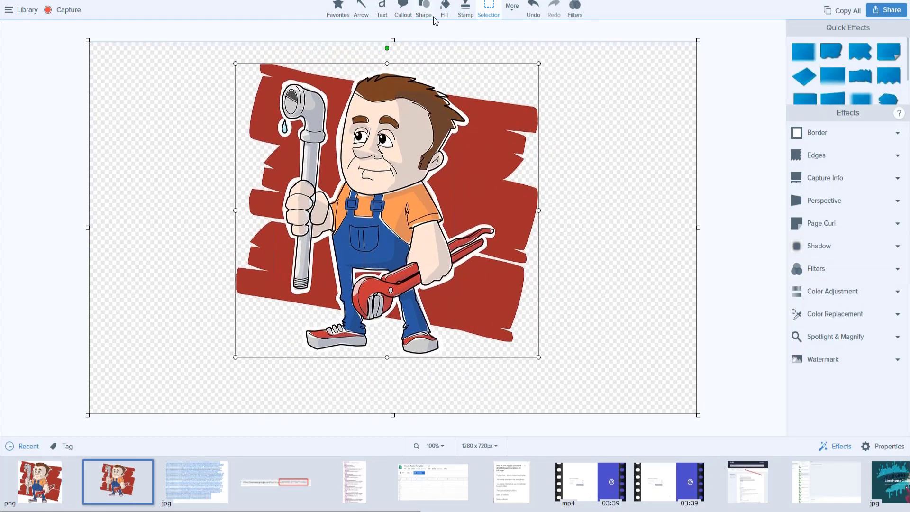
{"action": "left_click", "coordinate": [513, 18]}
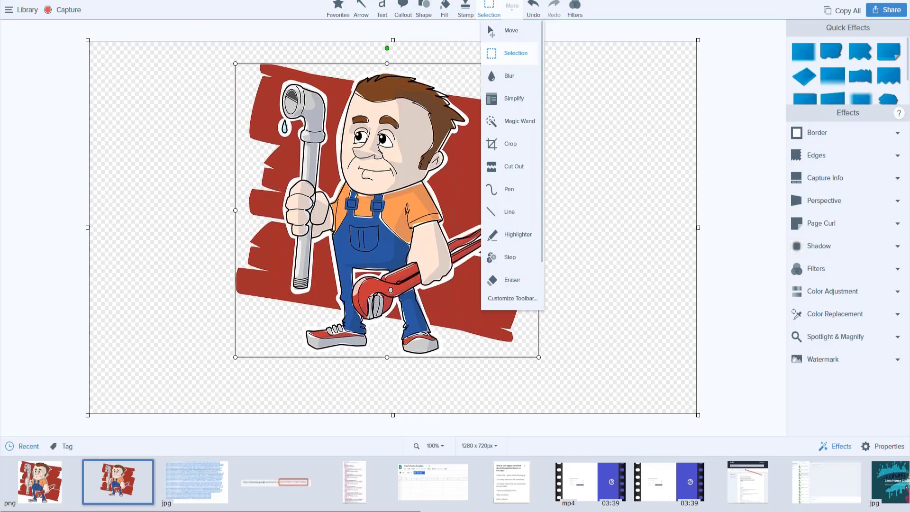
{"action": "left_click", "coordinate": [11, 1]}
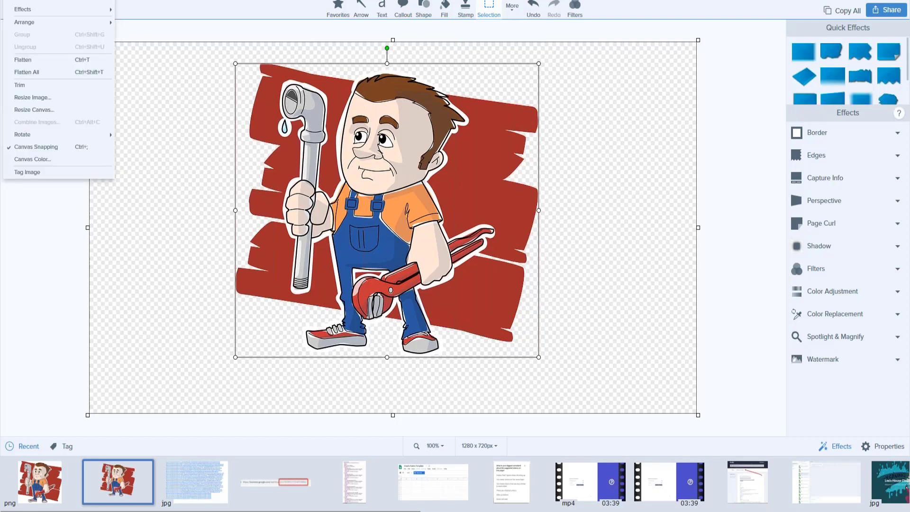
{"action": "mouse_move", "coordinate": [37, 4]}
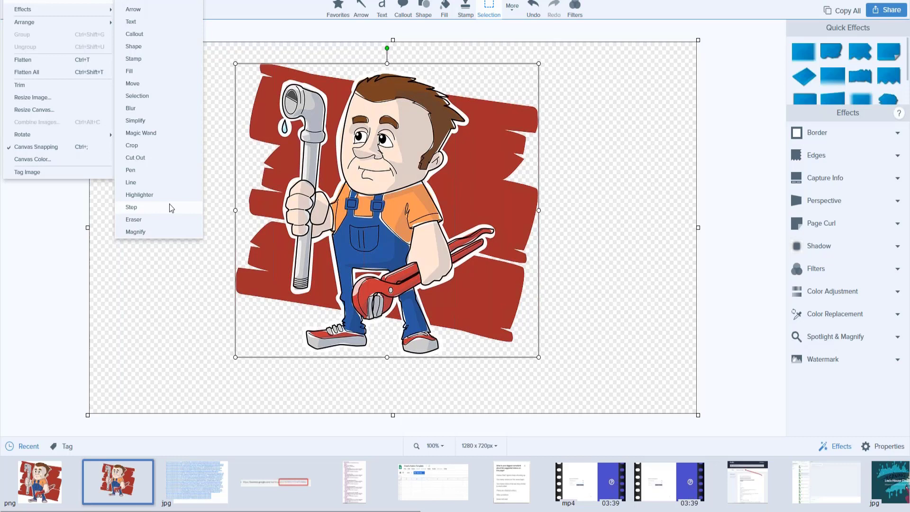
{"action": "mouse_move", "coordinate": [106, 137]}
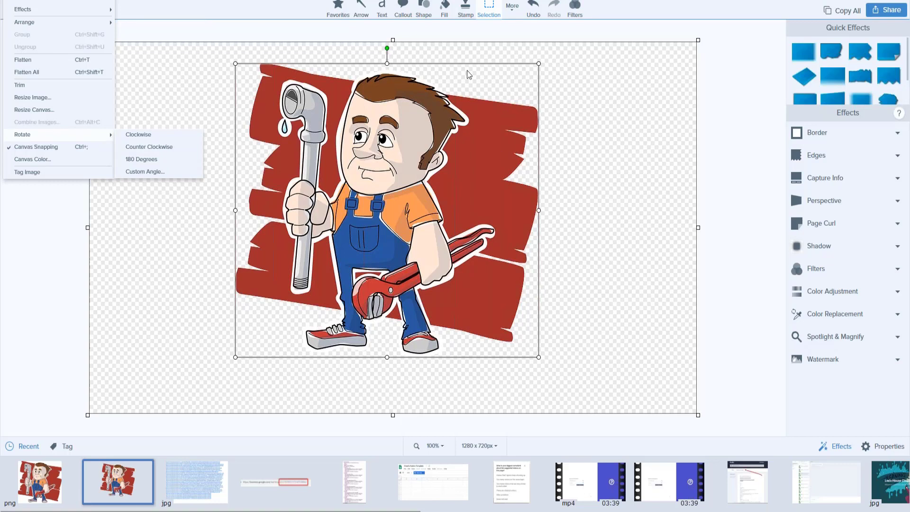
- Rotate the plumber image with its rotation handle, then turn it back upright
{"action": "left_click", "coordinate": [388, 48]}
{"action": "left_click_drag", "start_coordinate": [388, 48], "coordinate": [274, 86]}
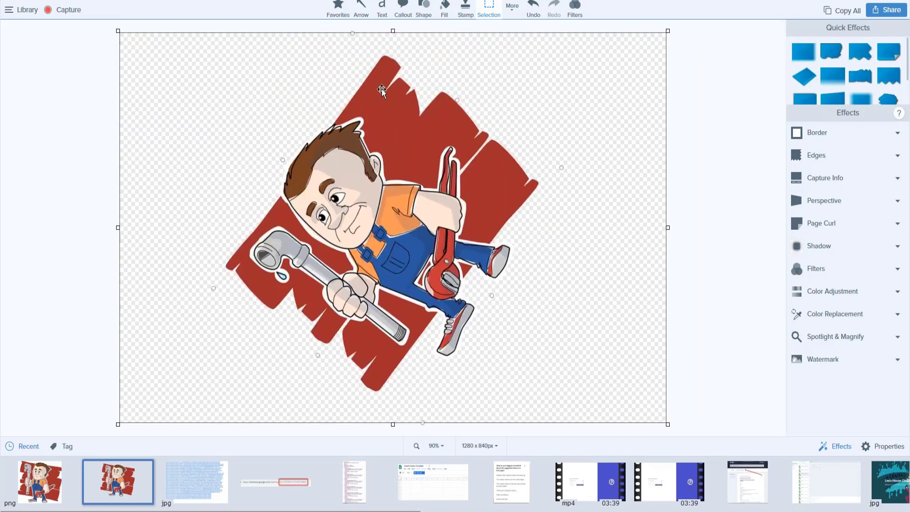
{"action": "left_click_drag", "start_coordinate": [377, 79], "coordinate": [346, 79]}
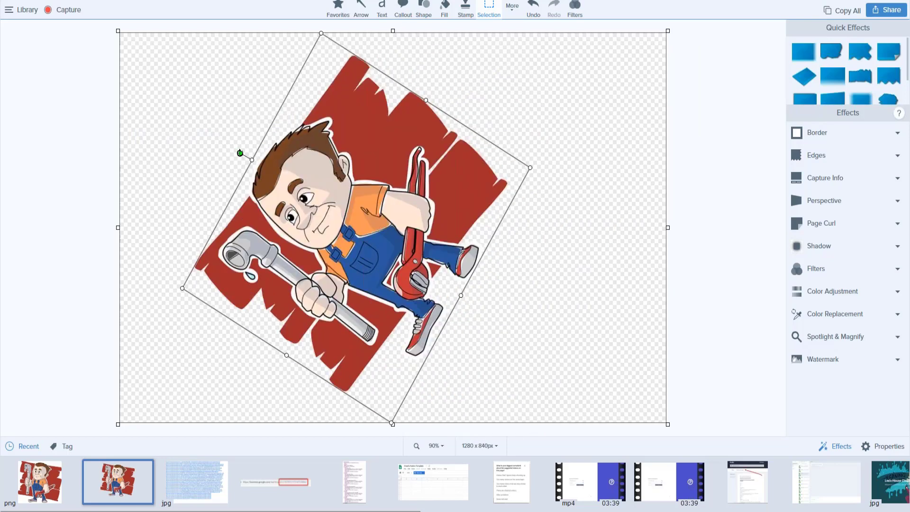
{"action": "left_click_drag", "start_coordinate": [240, 151], "coordinate": [355, 81]}
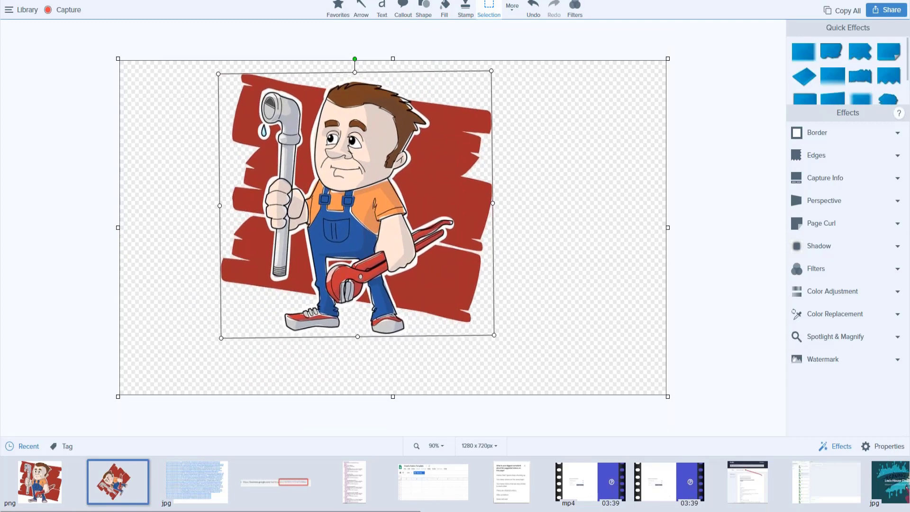
- Flip the plumber image horizontally with Arrange > Flip Horizontal and nudge it toward the centre
{"action": "right_click", "coordinate": [353, 200]}
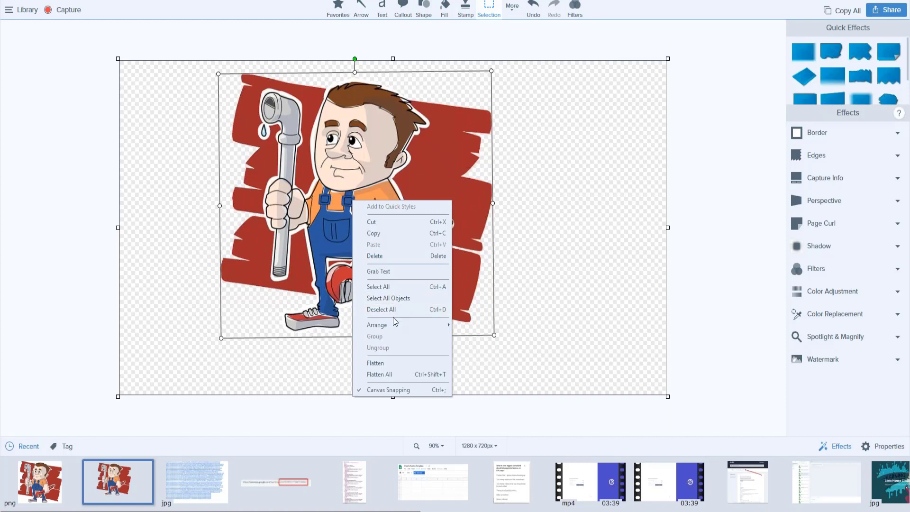
{"action": "mouse_move", "coordinate": [394, 331]}
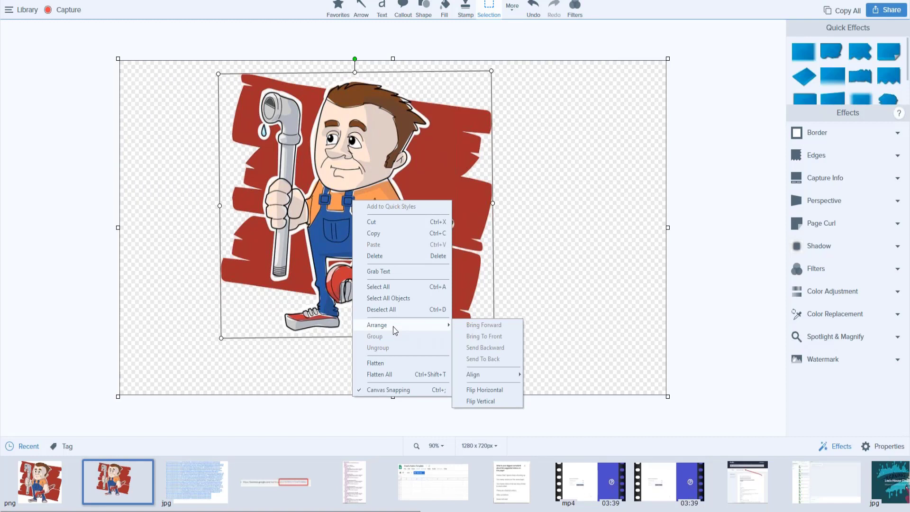
{"action": "left_click", "coordinate": [479, 391]}
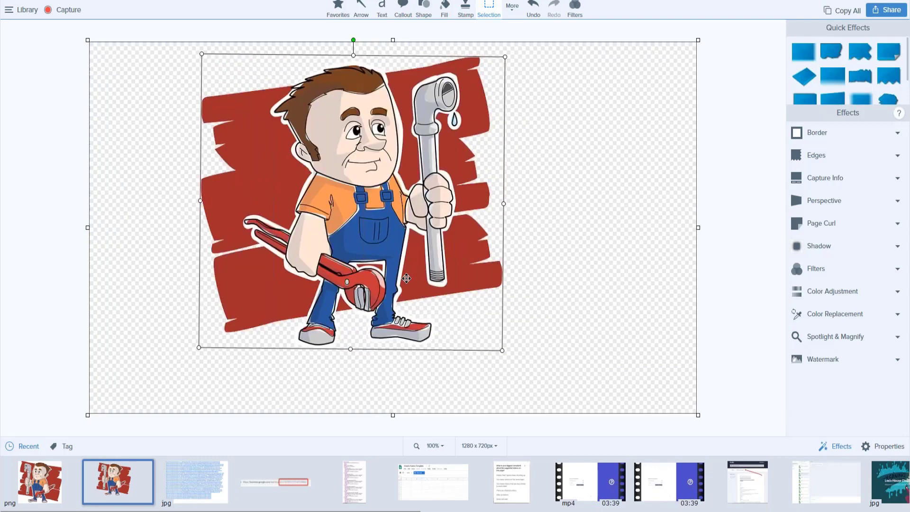
{"action": "left_click_drag", "start_coordinate": [406, 278], "coordinate": [456, 300]}
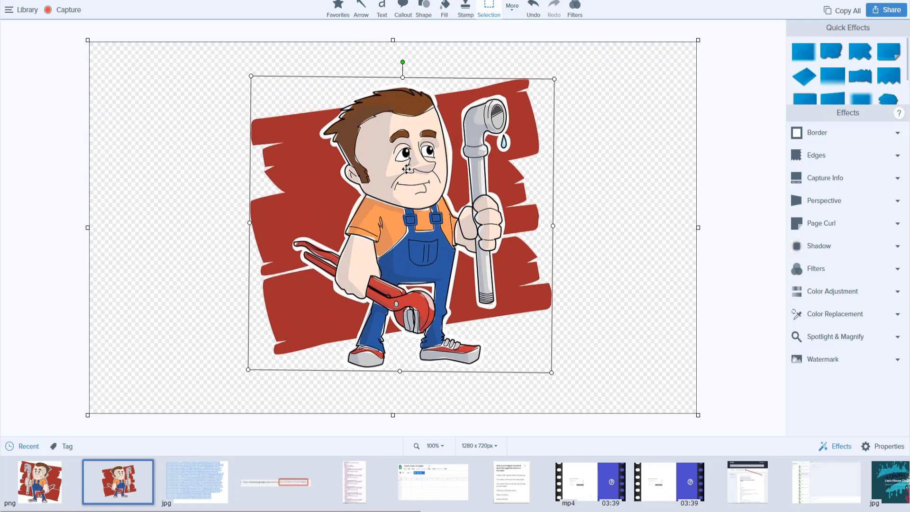
{"action": "left_click_drag", "start_coordinate": [298, 158], "coordinate": [285, 173]}
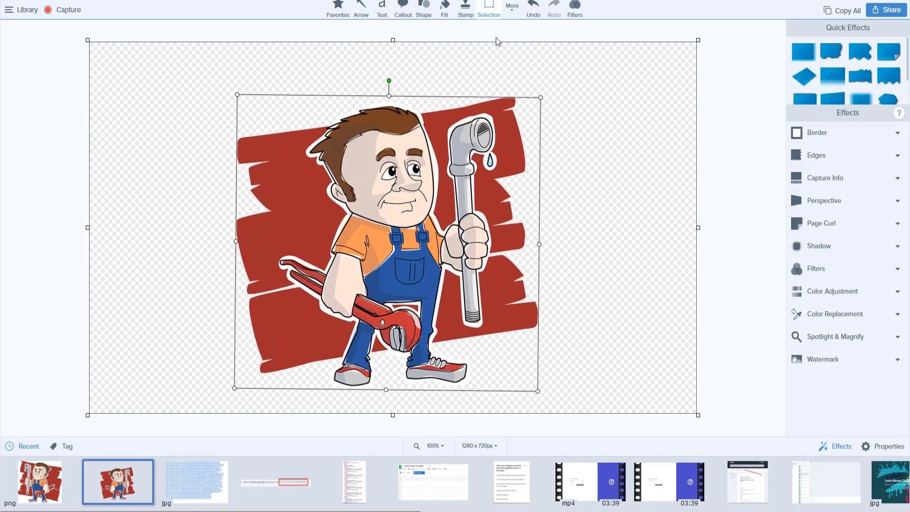
- Blur a rectangle over the plumber's head and lower the blur intensity to 23
{"action": "left_click", "coordinate": [511, 11]}
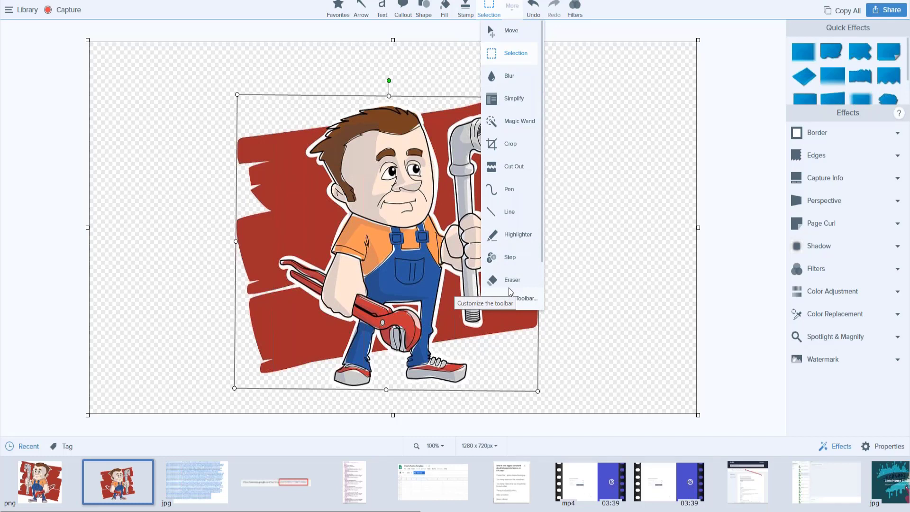
{"action": "left_click", "coordinate": [496, 76]}
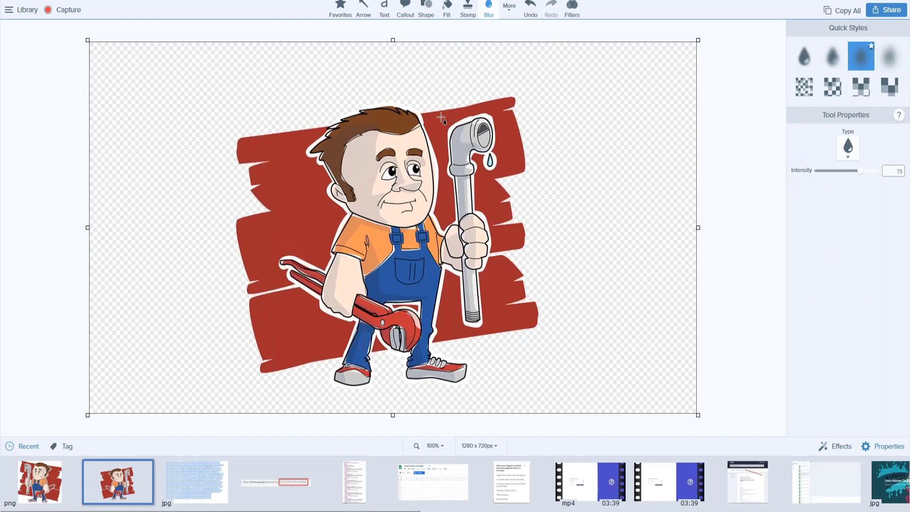
{"action": "left_click_drag", "start_coordinate": [440, 117], "coordinate": [333, 214]}
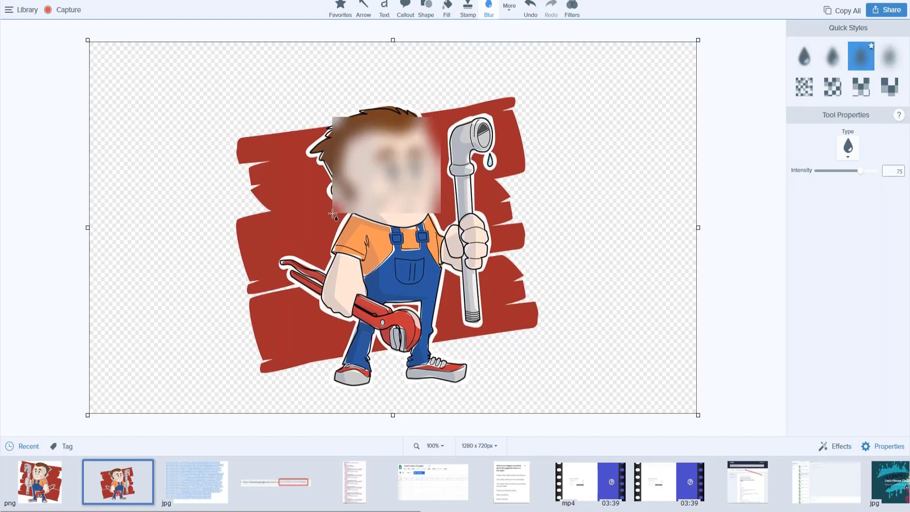
{"action": "mouse_move", "coordinate": [391, 170]}
{"action": "left_mouse_down"}
{"action": "mouse_move", "coordinate": [372, 177]}
{"action": "mouse_move", "coordinate": [382, 175]}
{"action": "left_mouse_up"}
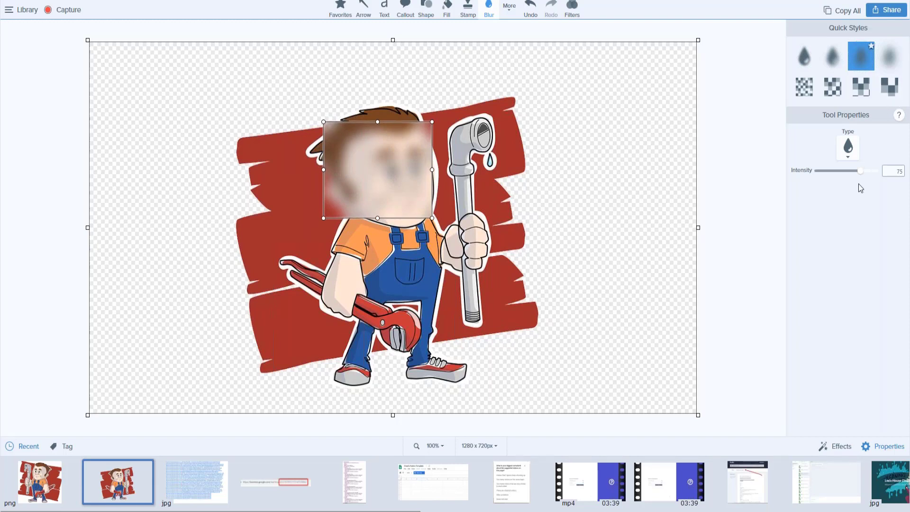
{"action": "left_click_drag", "start_coordinate": [862, 170], "coordinate": [832, 178]}
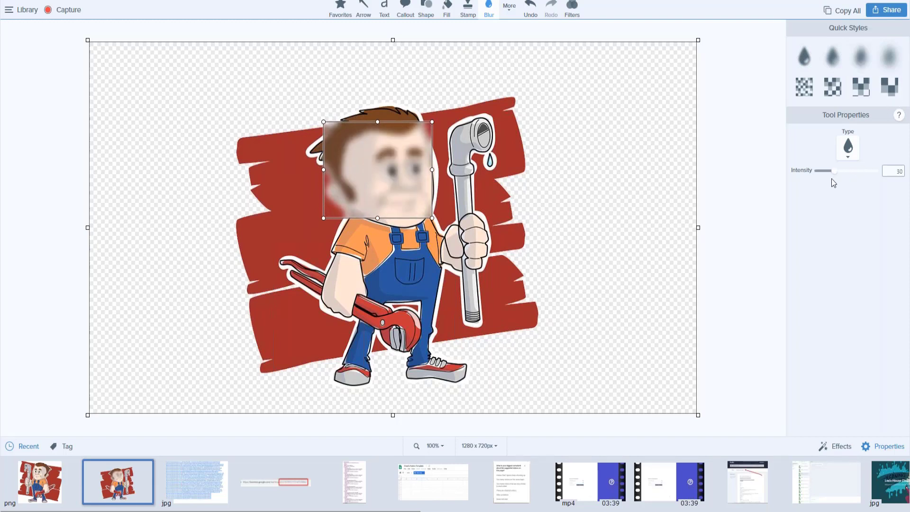
{"action": "left_click", "coordinate": [674, 247]}
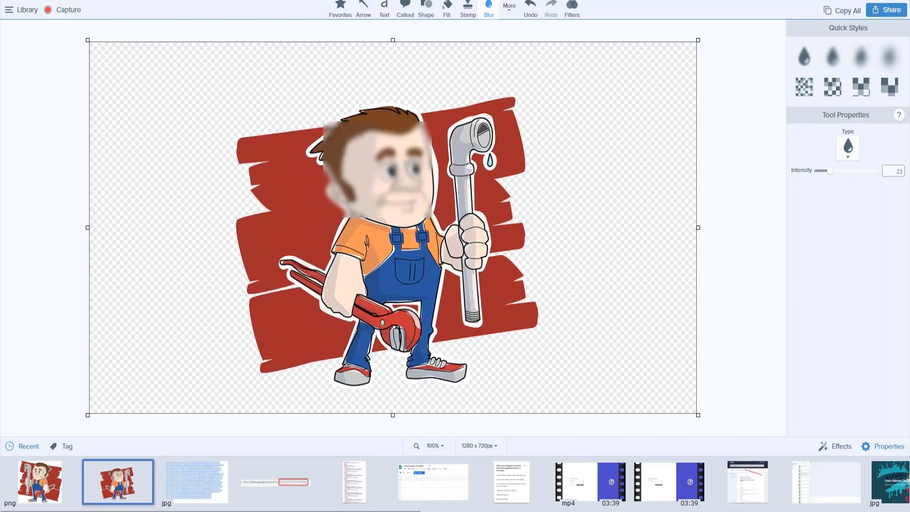
{"action": "left_click", "coordinate": [21, 10]}
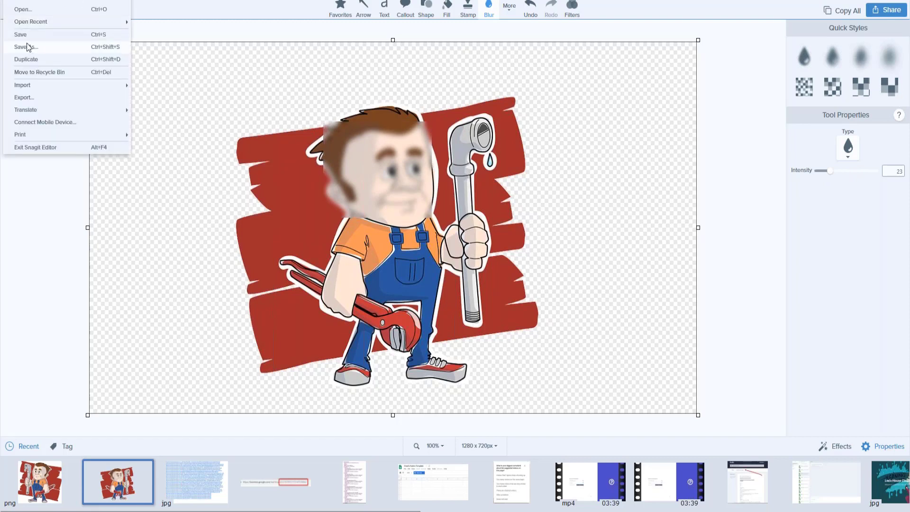
- Save the picture with Save As as a JPG named 'Testing' on the desktop
{"action": "left_click", "coordinate": [26, 47]}
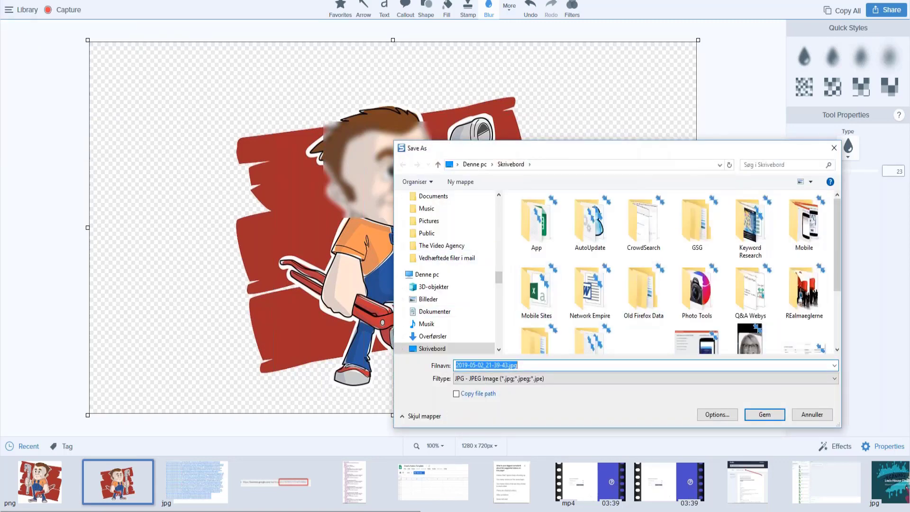
{"action": "type", "text": "Test"}
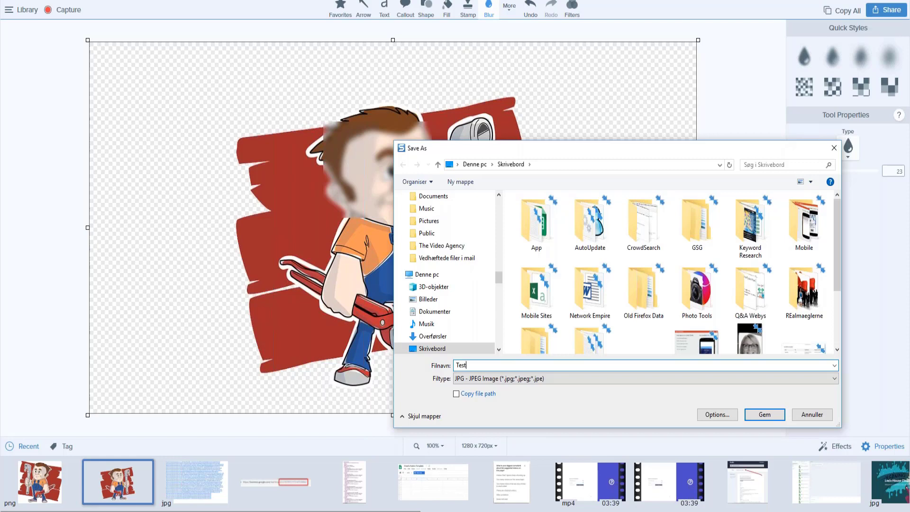
{"action": "type", "text": "ing"}
{"action": "key", "text": "Return"}
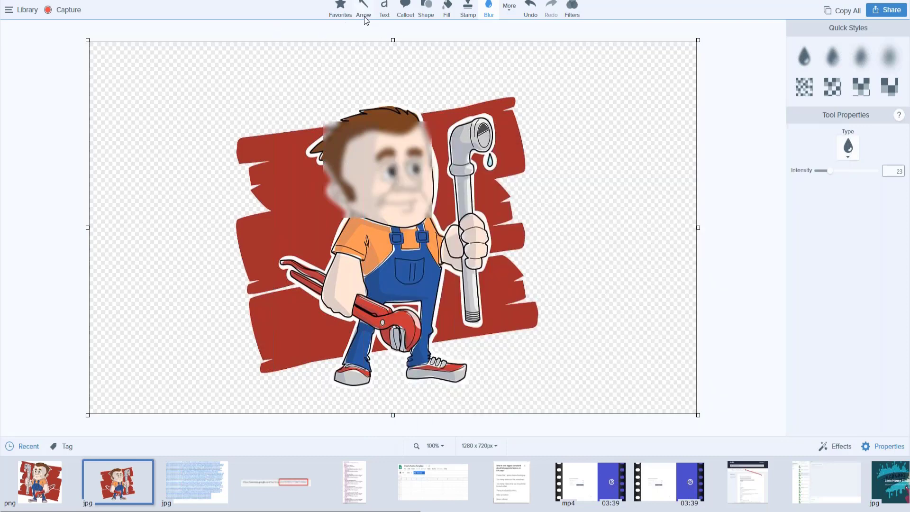
- Add a 'Test of Images' text caption in the canvas's upper-left area
{"action": "left_click", "coordinate": [384, 9]}
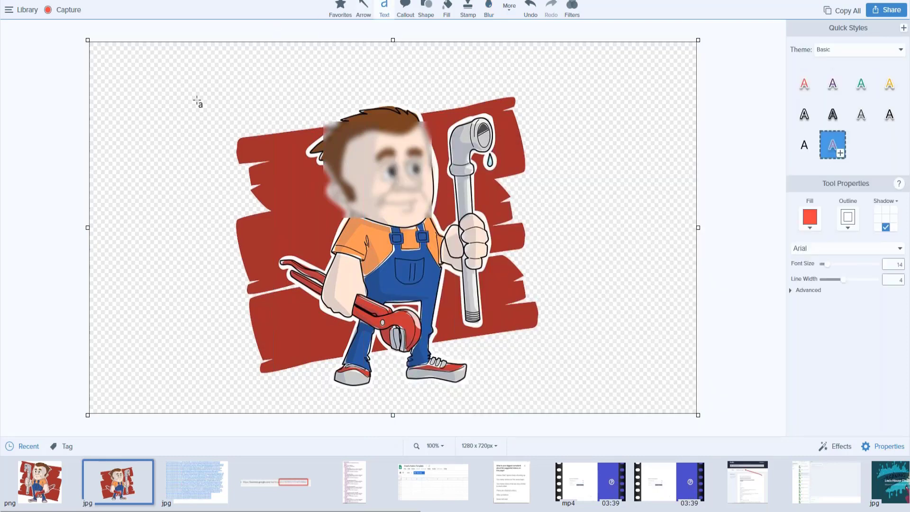
{"action": "left_click_drag", "start_coordinate": [162, 72], "coordinate": [272, 108]}
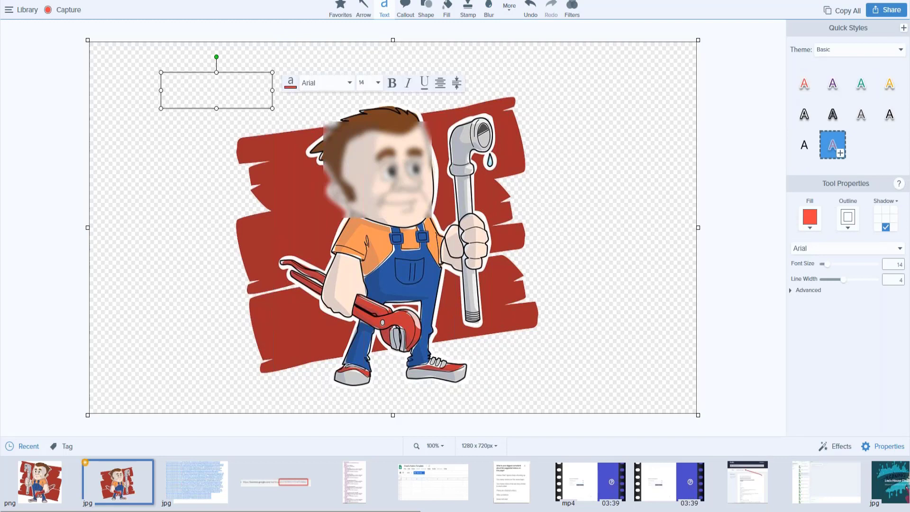
{"action": "type", "text": "Test of Images"}
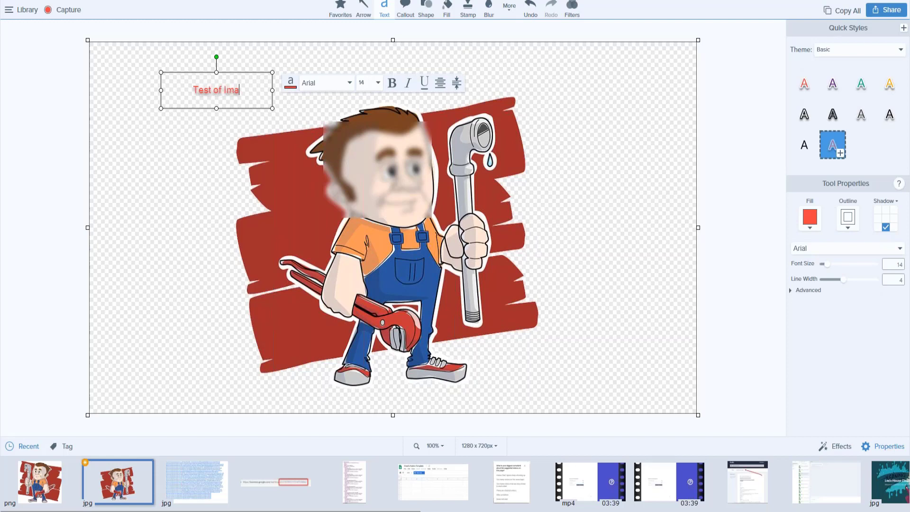
{"action": "left_click", "coordinate": [183, 327]}
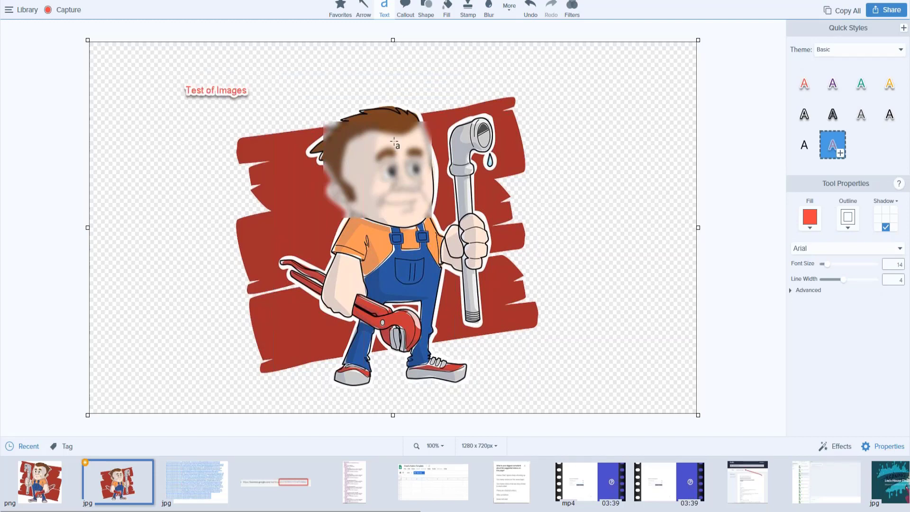
- Save the edited image and return to the Cloud Vision browser window
{"action": "left_click", "coordinate": [8, 10]}
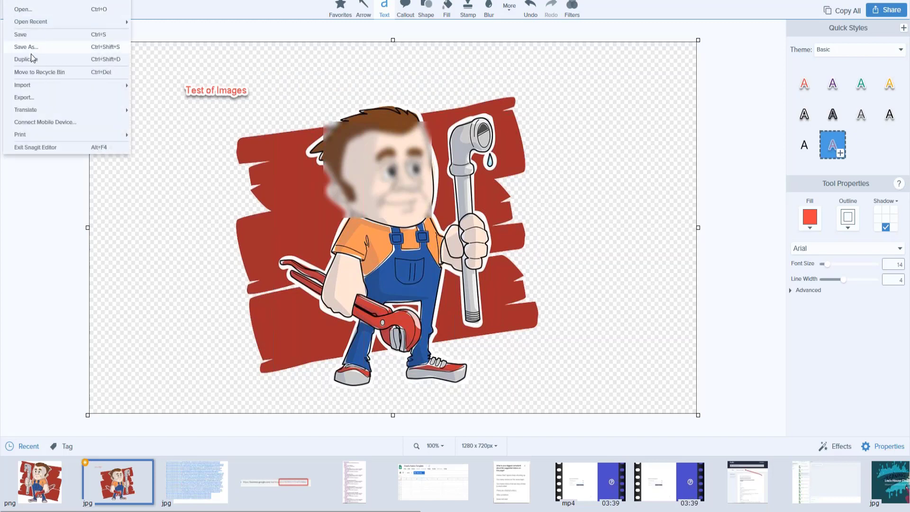
{"action": "left_click", "coordinate": [20, 35]}
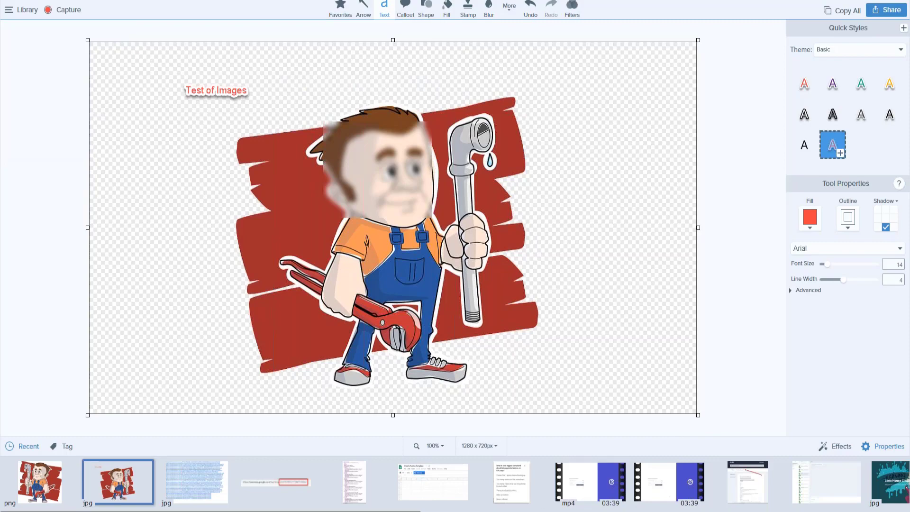
{"action": "key", "text": "alt+Tab"}
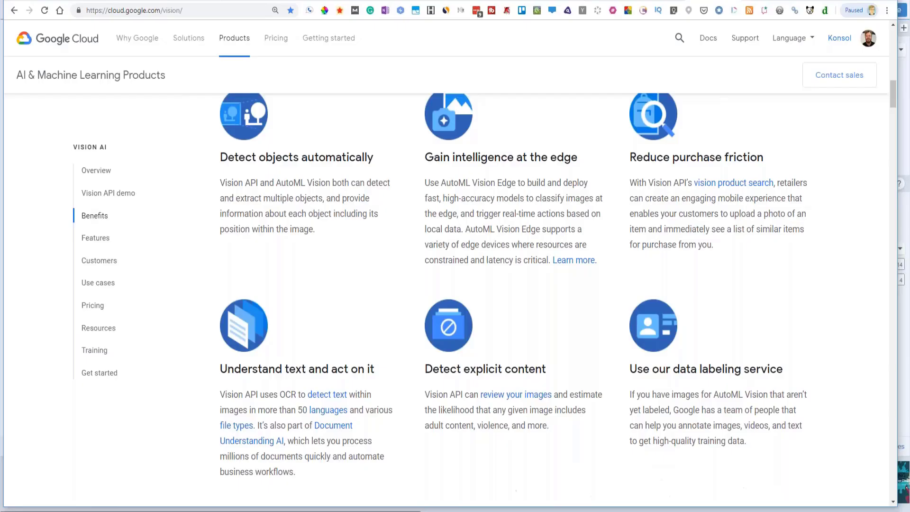
- Upload TestFlip.jpg to the Vision API demo and pass the reCAPTCHA check
{"action": "left_click", "coordinate": [143, 10]}
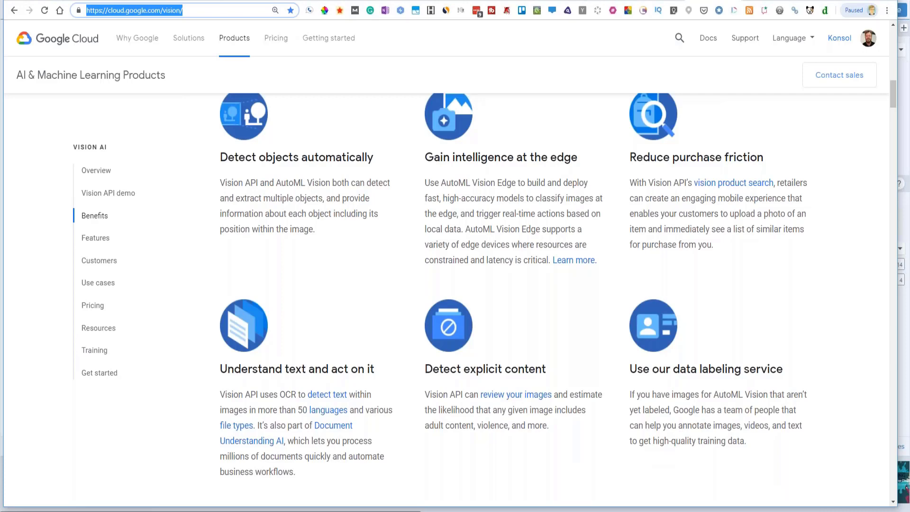
{"action": "mouse_move", "coordinate": [881, 75]}
{"action": "left_mouse_down"}
{"action": "mouse_move", "coordinate": [880, 47]}
{"action": "mouse_move", "coordinate": [880, 68]}
{"action": "left_mouse_up"}
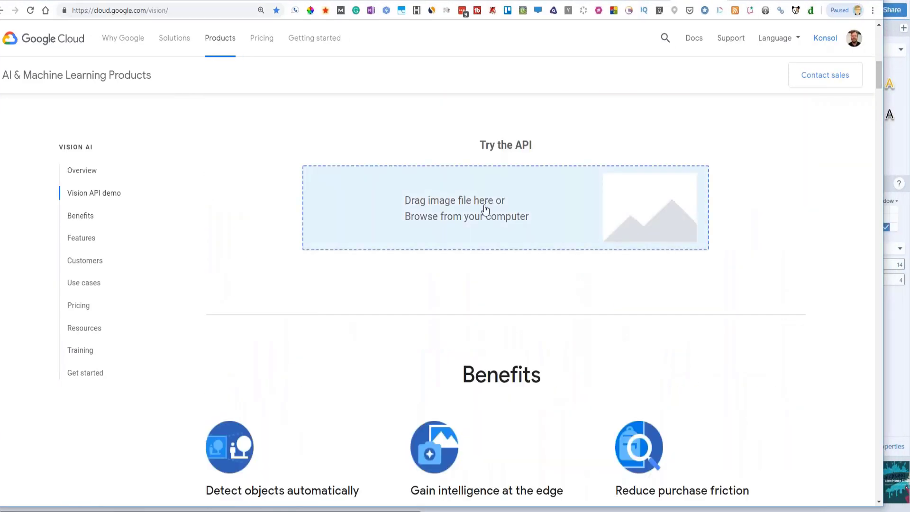
{"action": "left_click", "coordinate": [474, 218]}
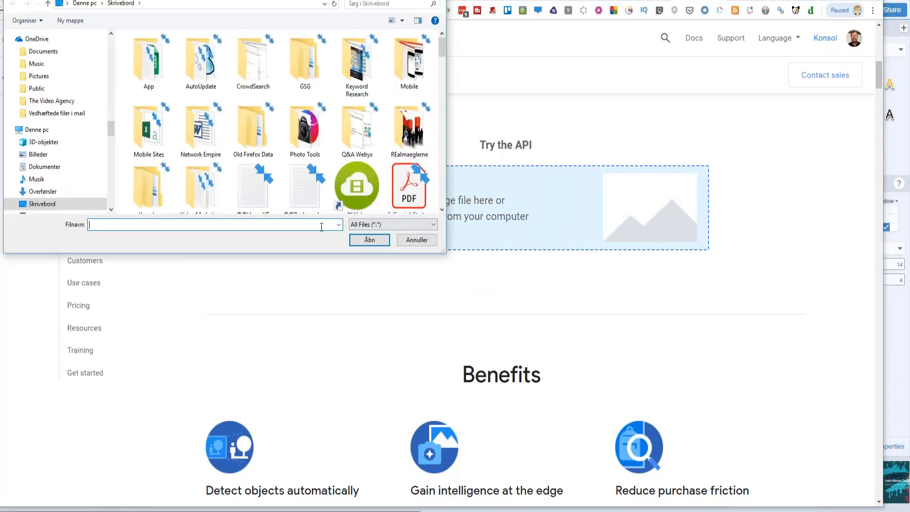
{"action": "left_click_drag", "start_coordinate": [441, 48], "coordinate": [445, 140]}
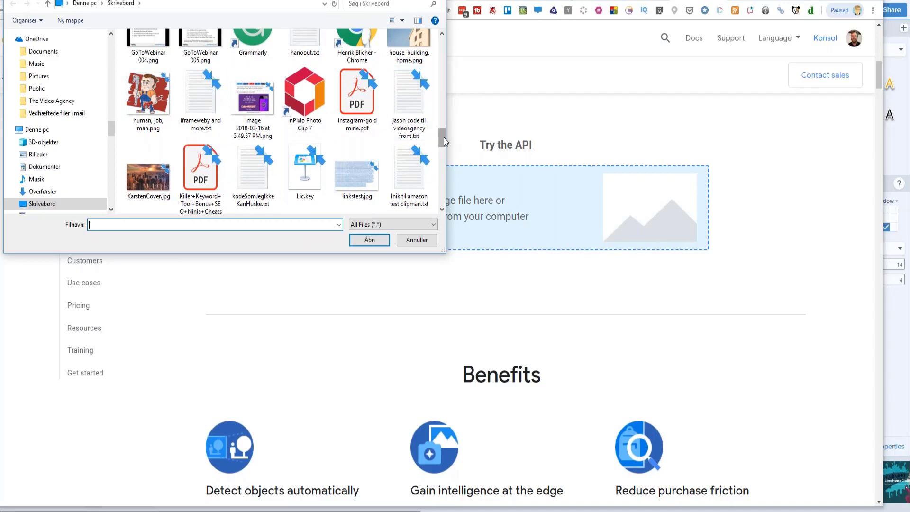
{"action": "left_click_drag", "start_coordinate": [444, 138], "coordinate": [447, 169]}
{"action": "left_click", "coordinate": [409, 167]}
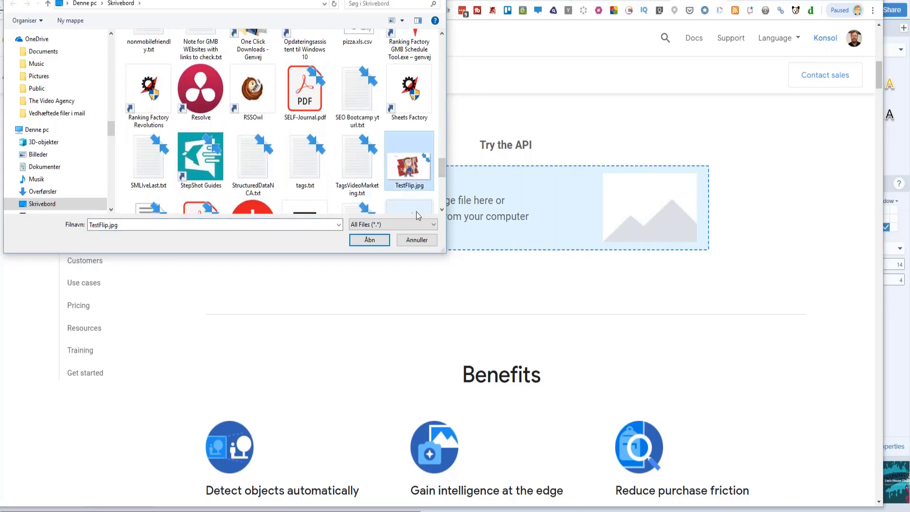
{"action": "left_click", "coordinate": [370, 240]}
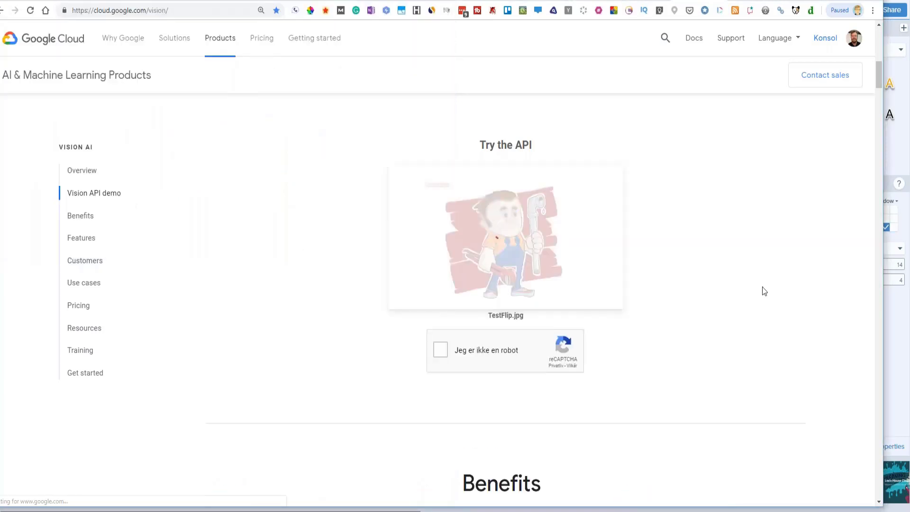
{"action": "left_click", "coordinate": [439, 351]}
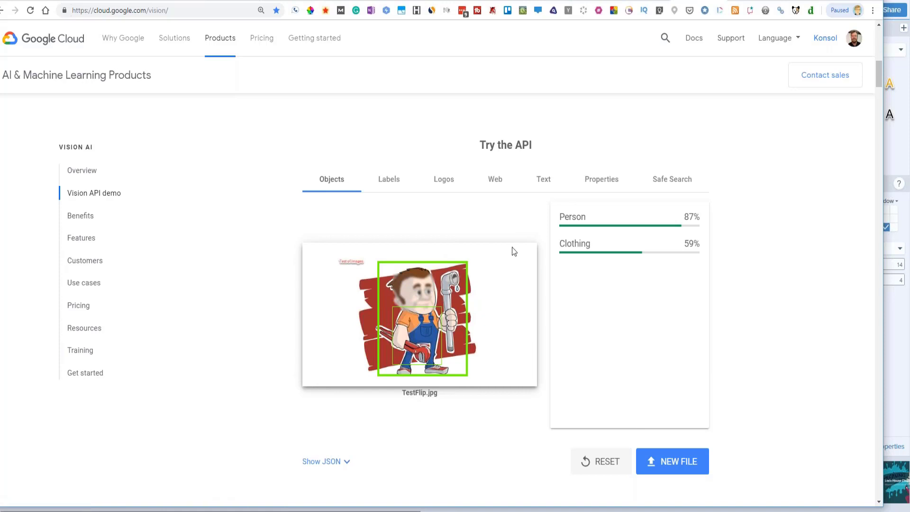
- Review the Labels, Logos and Web results, then open a matched desatascostenerifejl.es page
{"action": "left_click", "coordinate": [389, 187]}
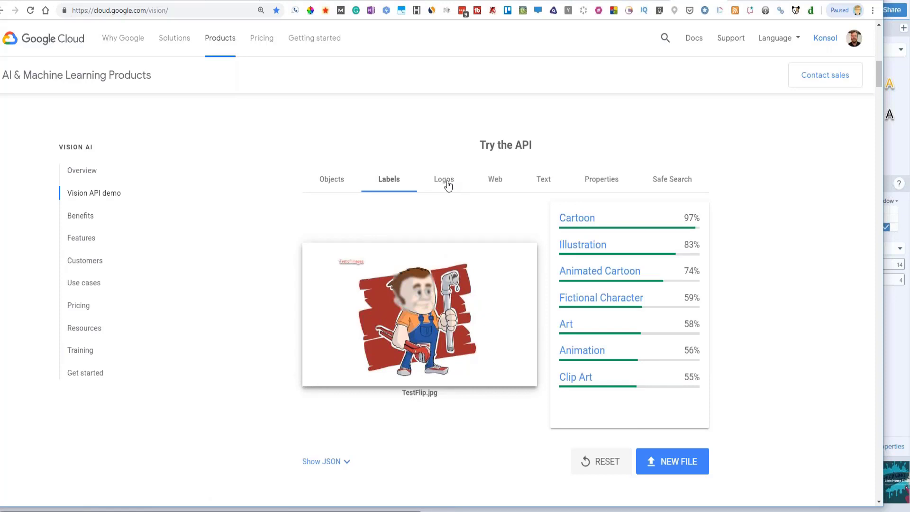
{"action": "left_click", "coordinate": [447, 182]}
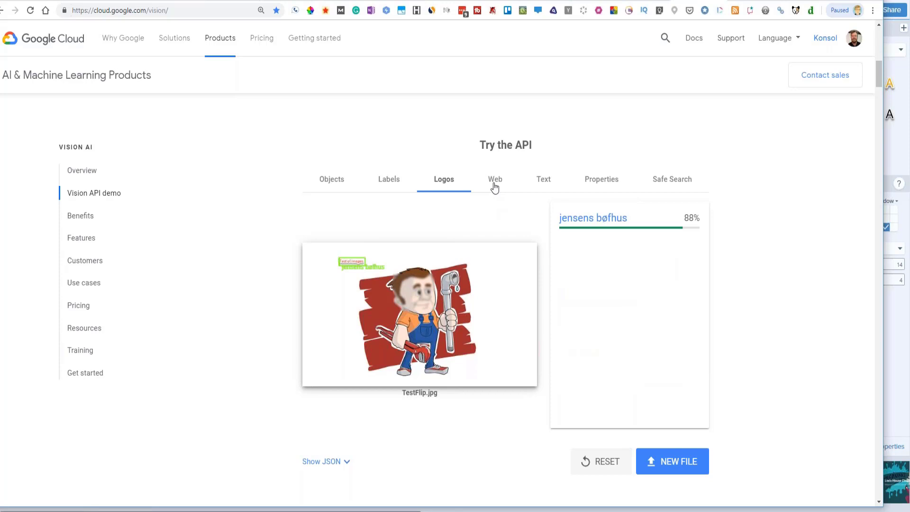
{"action": "left_click", "coordinate": [494, 187]}
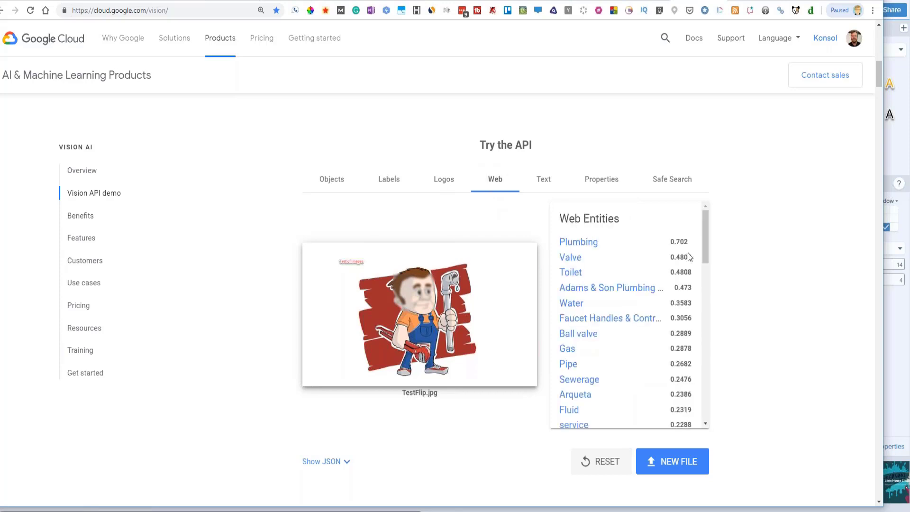
{"action": "left_click_drag", "start_coordinate": [707, 234], "coordinate": [725, 329]}
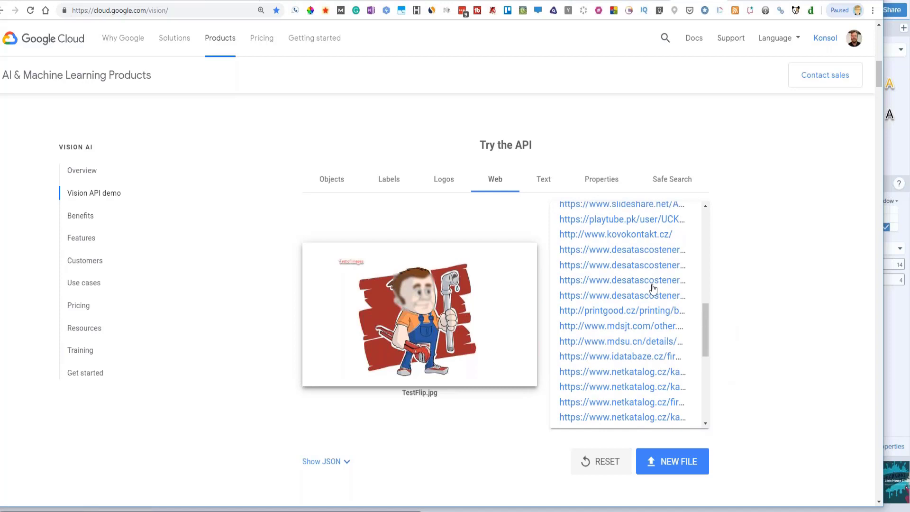
{"action": "left_click", "coordinate": [638, 270]}
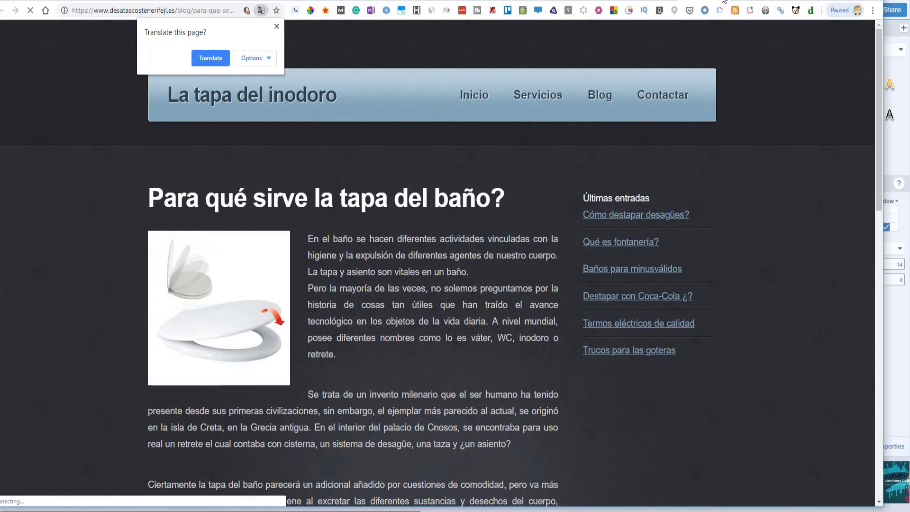
- Open another matched desatascostener page from the Vision results and decline translation
{"action": "left_click", "coordinate": [724, 1]}
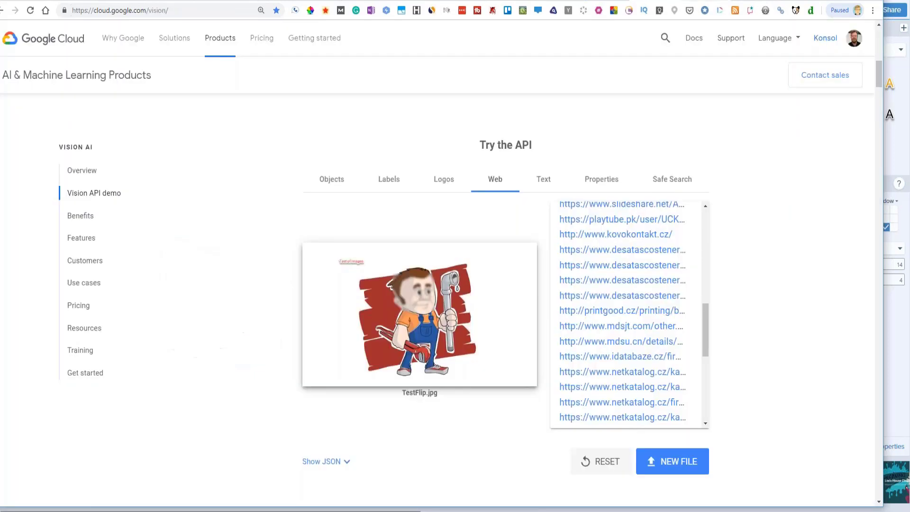
{"action": "left_click", "coordinate": [611, 250]}
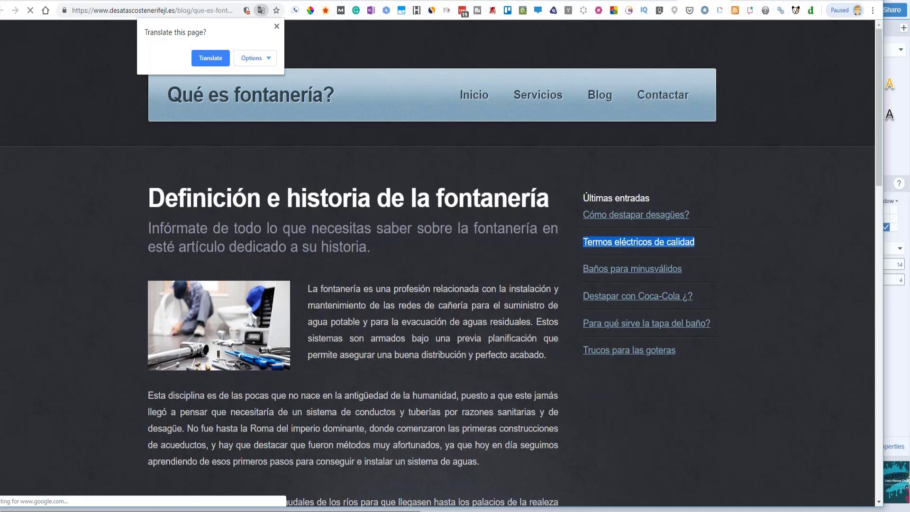
{"action": "left_click", "coordinate": [277, 26]}
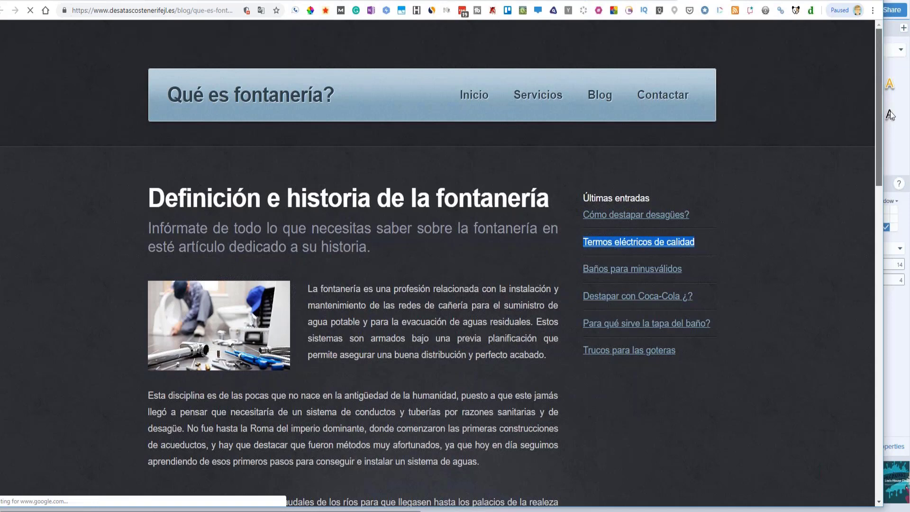
{"action": "left_click_drag", "start_coordinate": [891, 115], "coordinate": [891, 45]}
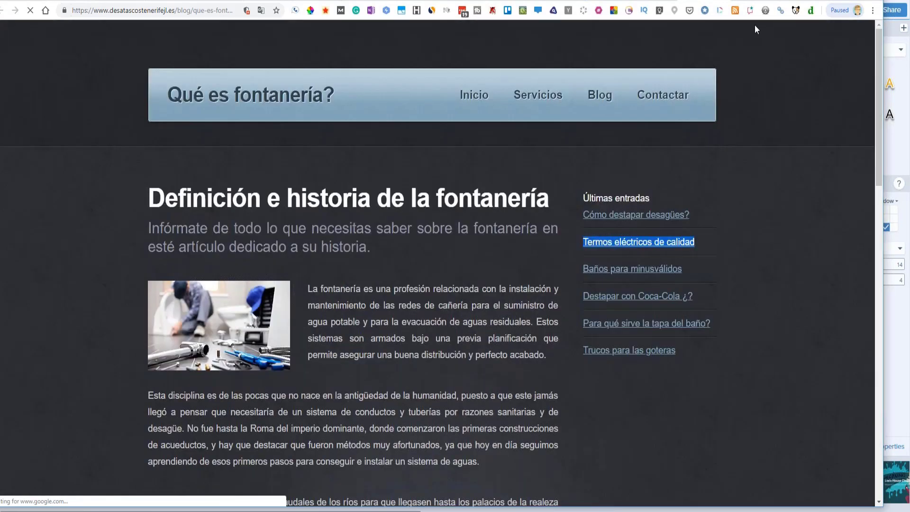
- Open the matched Adams and Son Plumbing page from Pages with Matched Images
{"action": "left_click", "coordinate": [658, 1]}
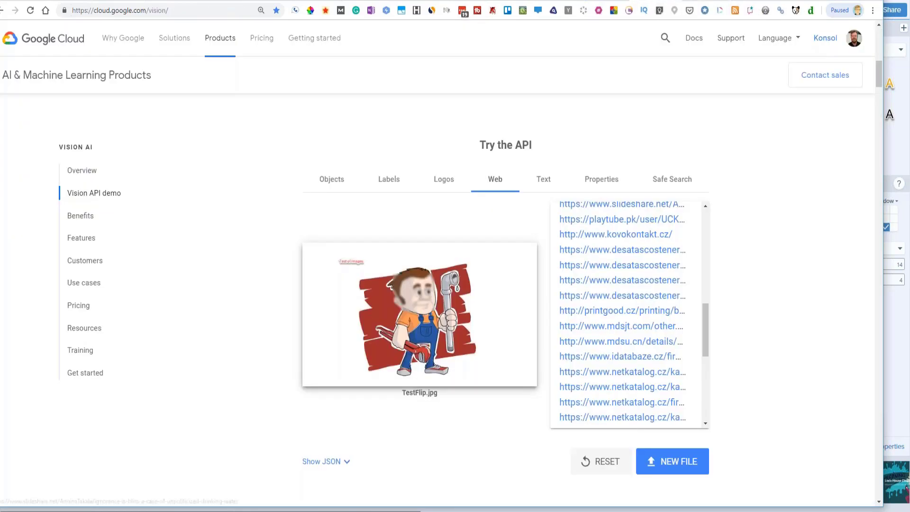
{"action": "left_click_drag", "start_coordinate": [704, 327], "coordinate": [699, 278]}
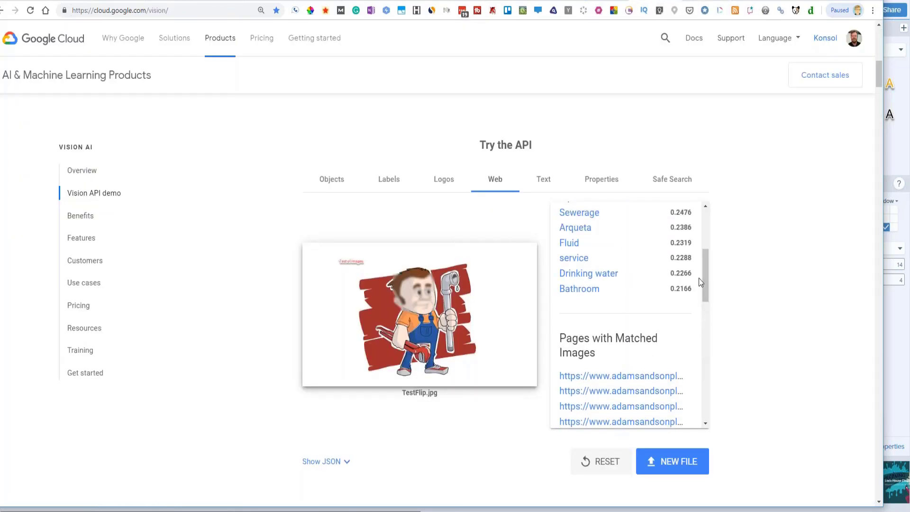
{"action": "left_click", "coordinate": [626, 377]}
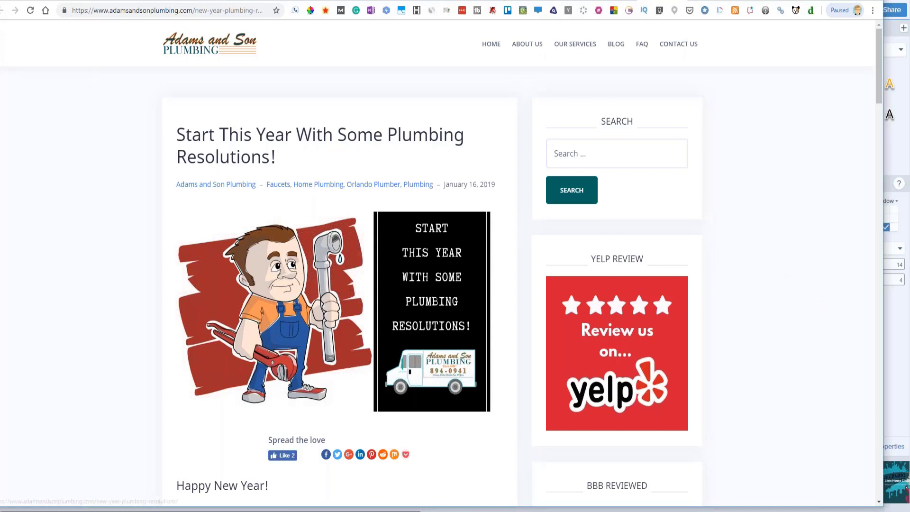
{"action": "right_click", "coordinate": [306, 339]}
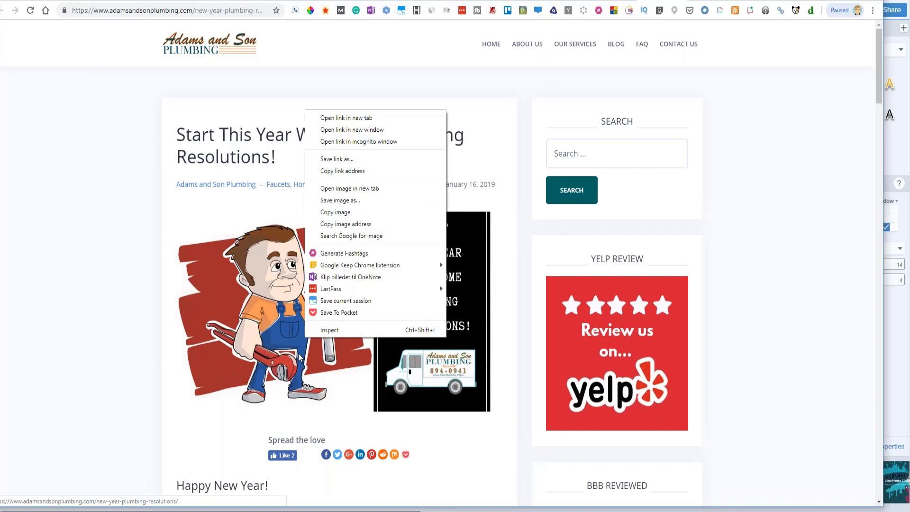
{"action": "left_click", "coordinate": [299, 358]}
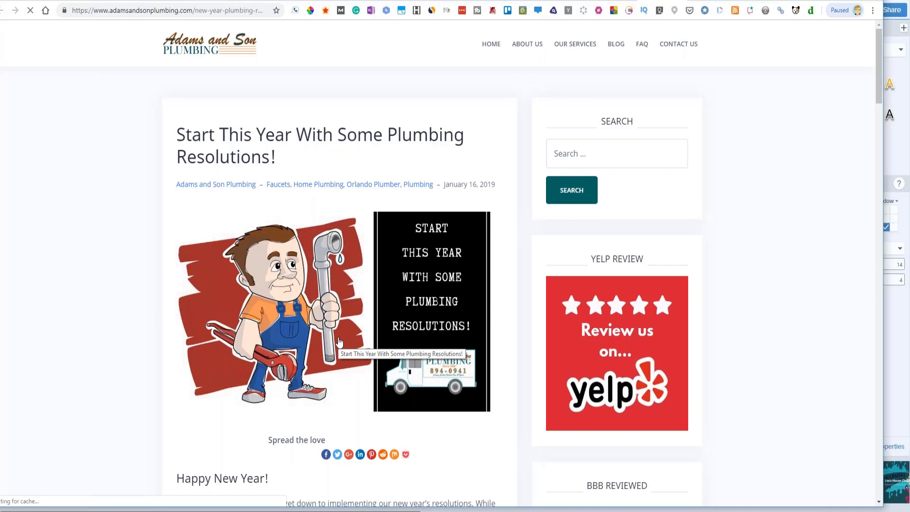
{"action": "right_click", "coordinate": [338, 338]}
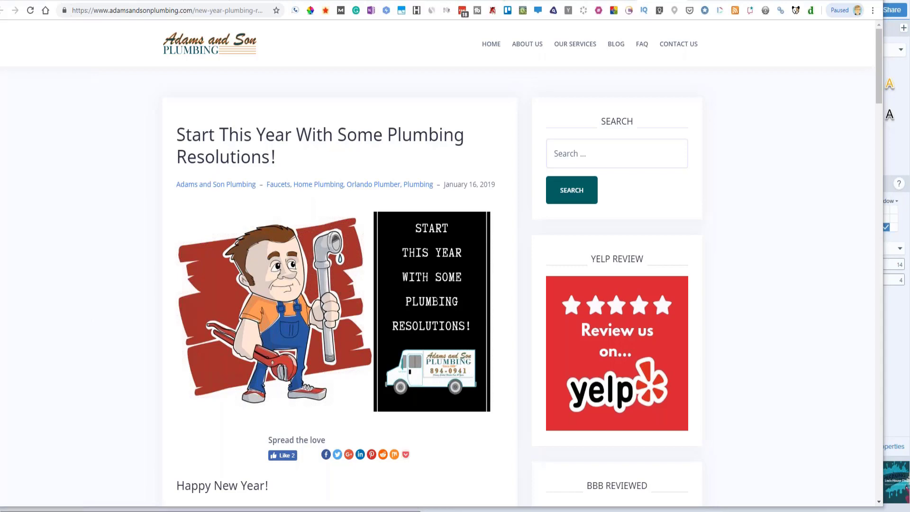
- Switch to GMB Factory and restore its Pixabay image search window to a smaller size
{"action": "mouse_move", "coordinate": [430, 511]}
{"action": "left_click", "coordinate": [430, 479]}
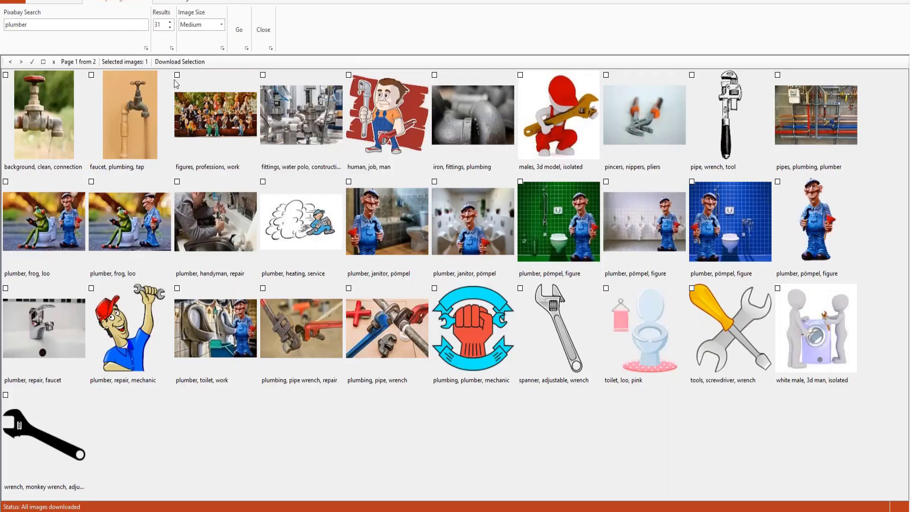
{"action": "double_click", "coordinate": [179, 0]}
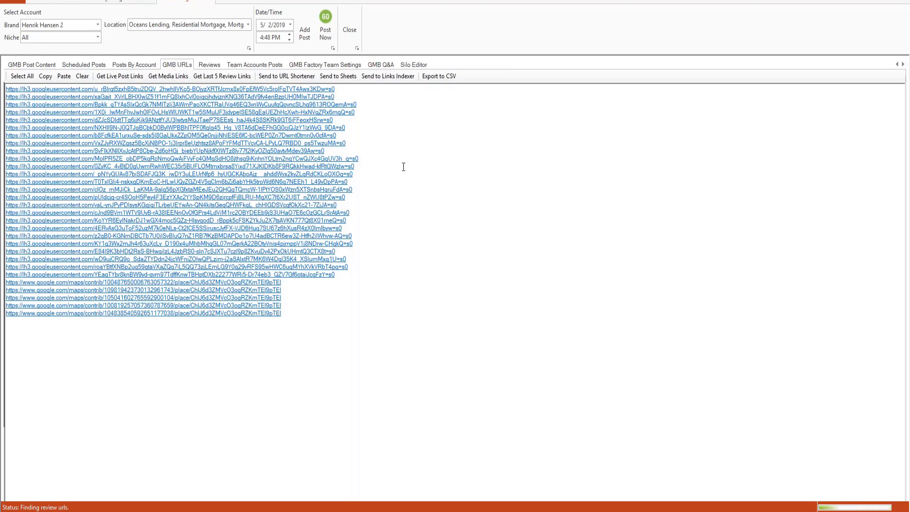
- Open GMB Post Content and its What's New post text editor
{"action": "left_click", "coordinate": [42, 65]}
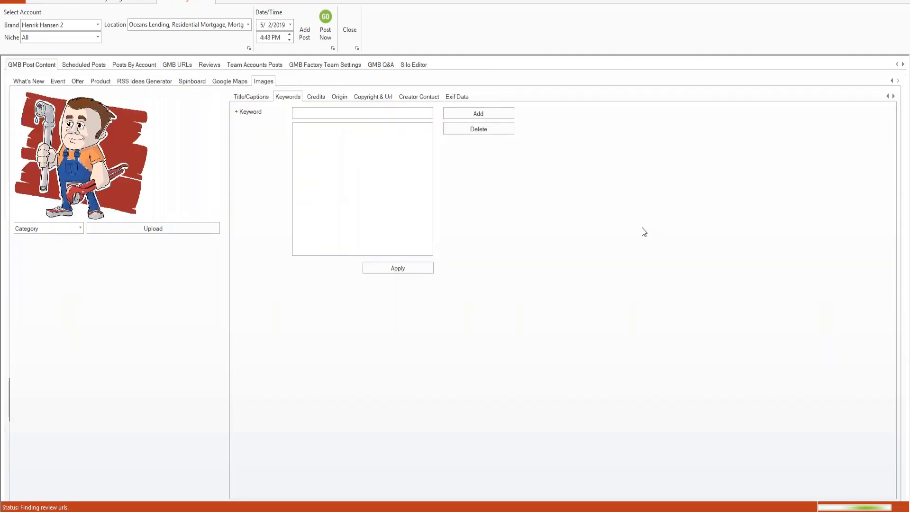
{"action": "left_click", "coordinate": [33, 82]}
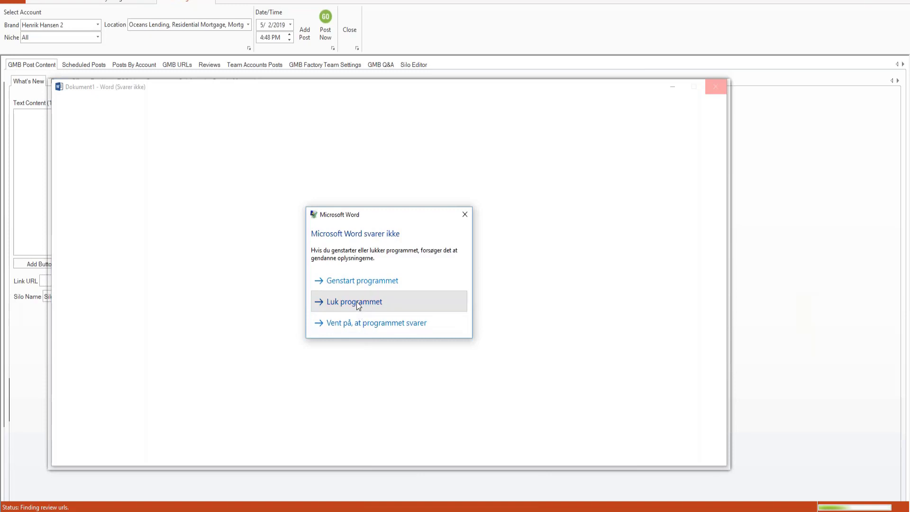
- Close the frozen Word program and go back to the Adams and Son Plumbing post in Chrome
{"action": "left_click", "coordinate": [357, 301]}
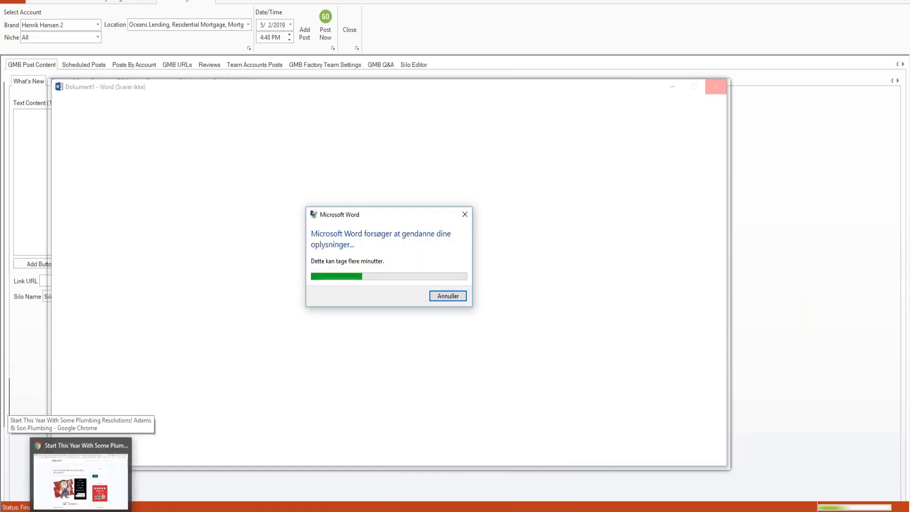
{"action": "left_click", "coordinate": [81, 477]}
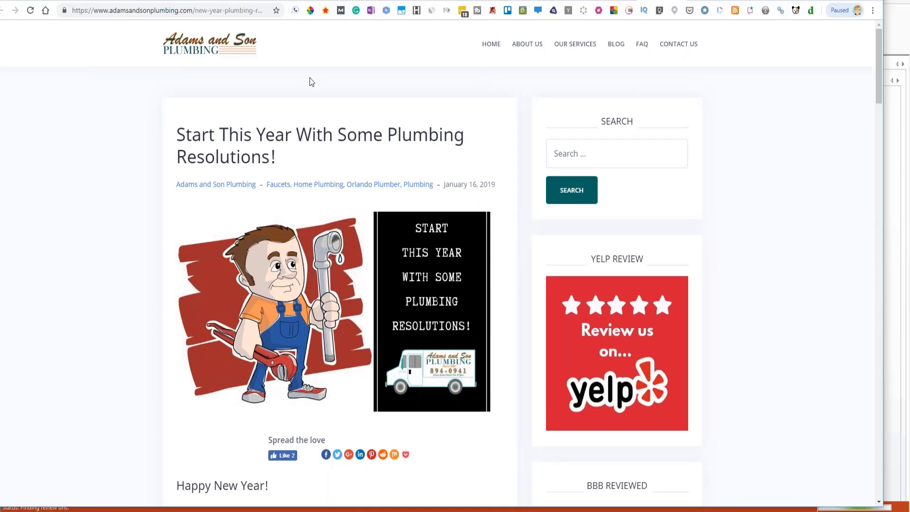
- Create a new blank Google Docs document from the Google Drive tab
{"action": "left_click", "coordinate": [51, 1]}
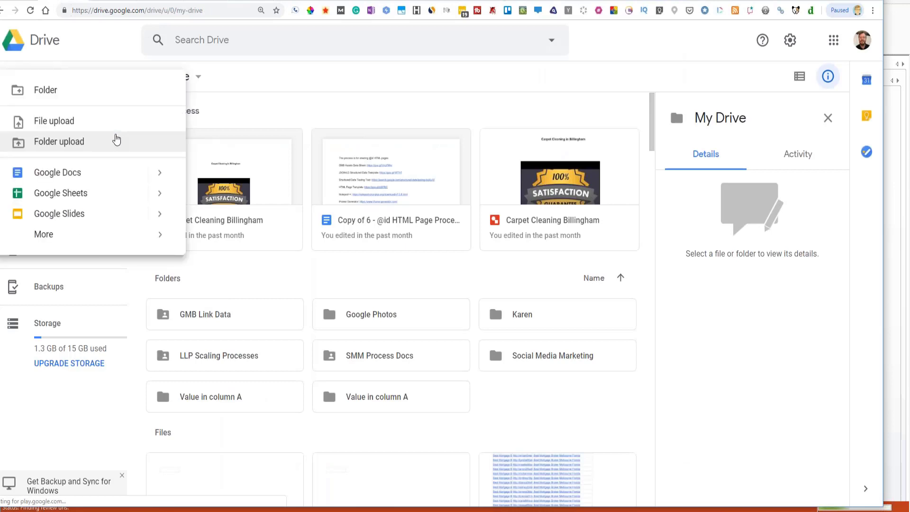
{"action": "left_click", "coordinate": [270, 199]}
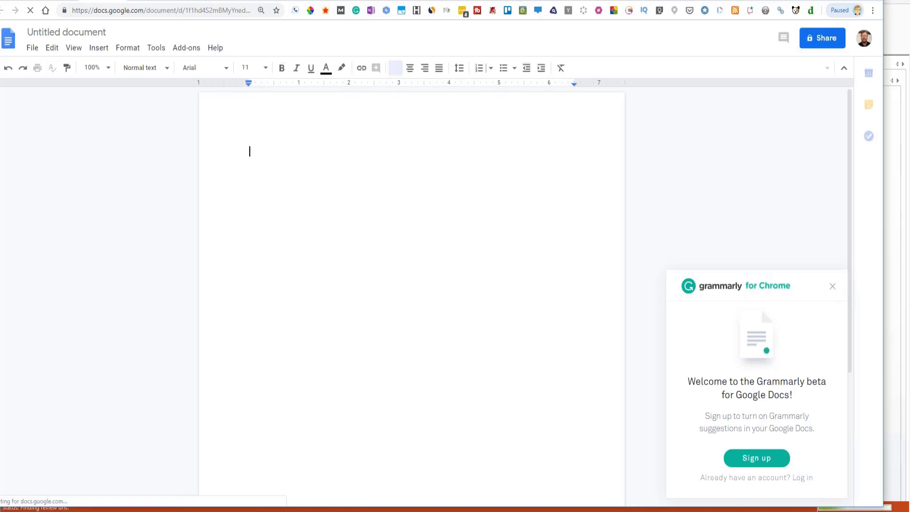
- Dismiss the Grammarly welcome panel and bring up the Windows Start menu
{"action": "left_click", "coordinate": [832, 289]}
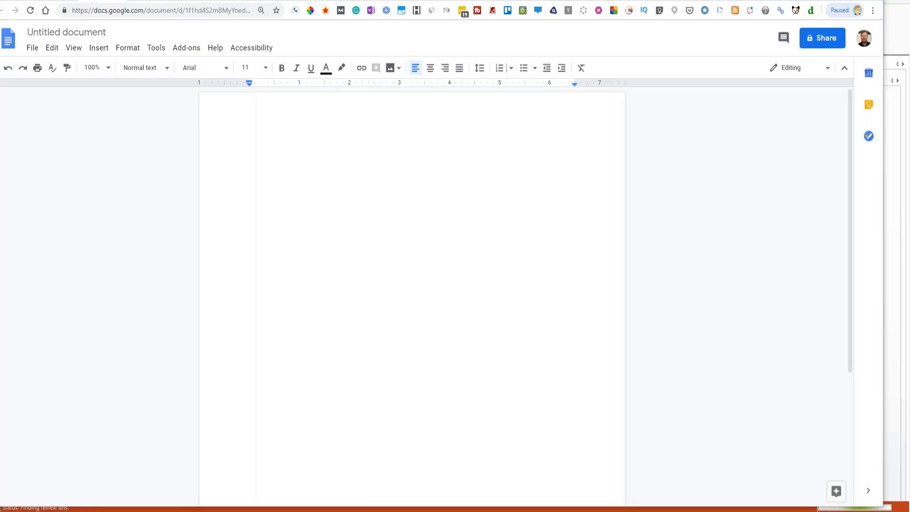
{"action": "key", "text": "super"}
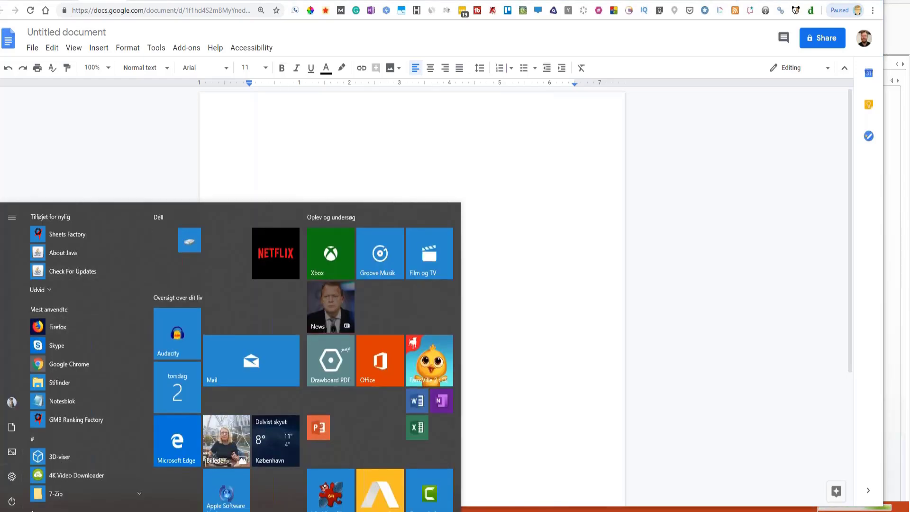
- Launch PowerPoint from the Start menu and start a blank presentation (Tom præsentation)
{"action": "left_click_drag", "start_coordinate": [149, 218], "coordinate": [149, 407]}
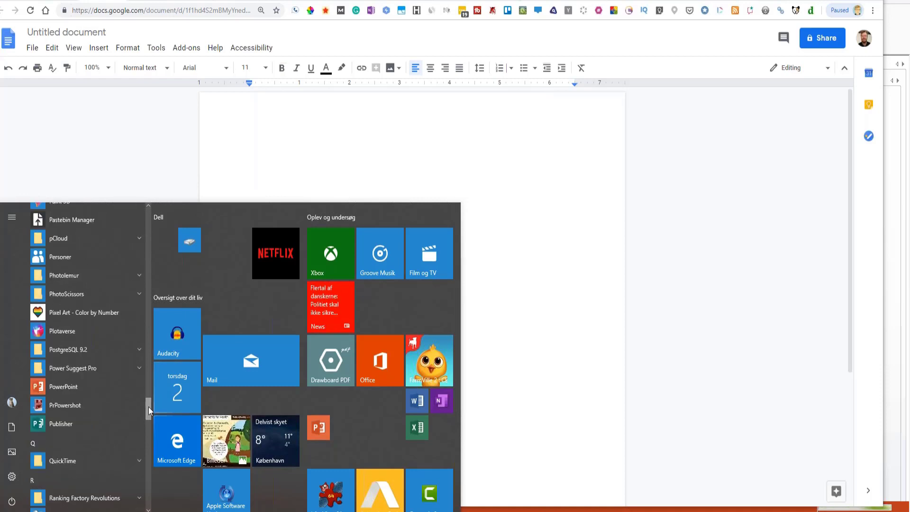
{"action": "left_click", "coordinate": [67, 389]}
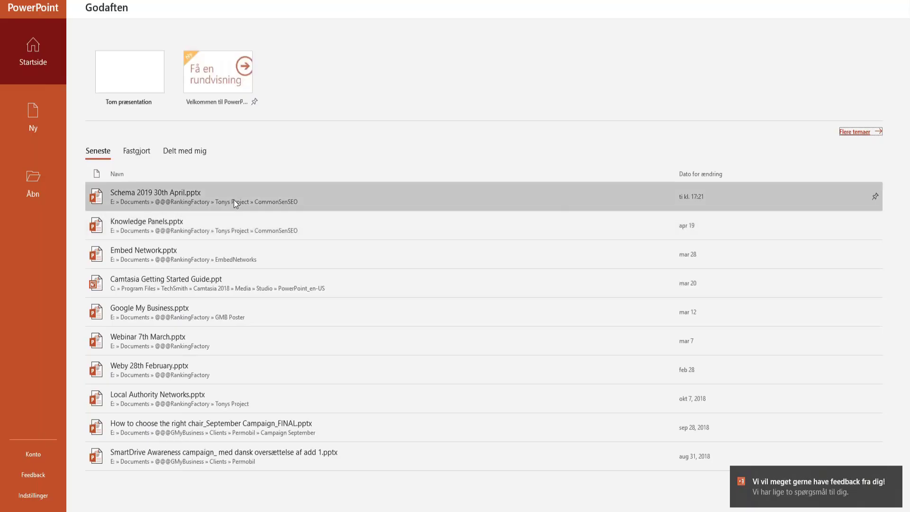
{"action": "left_click", "coordinate": [118, 76]}
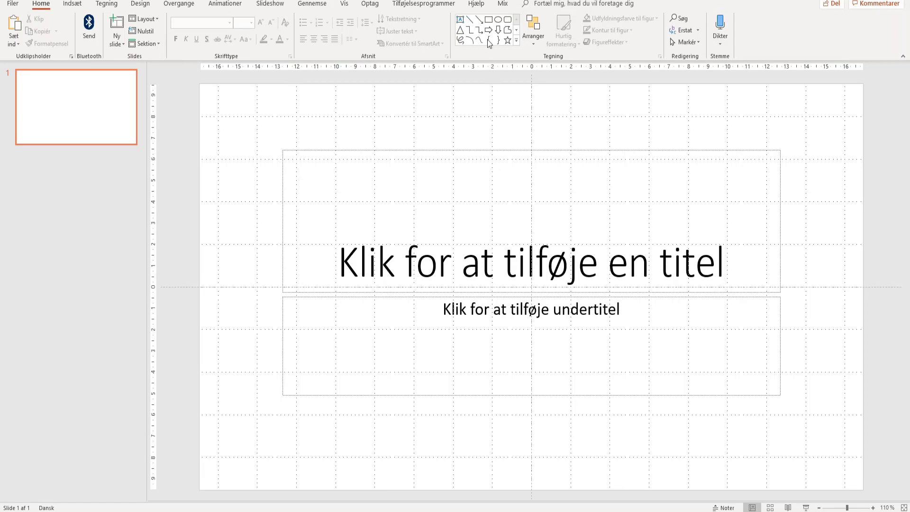
- Draw a small blue rectangle near the upper left and duplicate it twice with Ctrl+D
{"action": "left_click", "coordinate": [488, 20]}
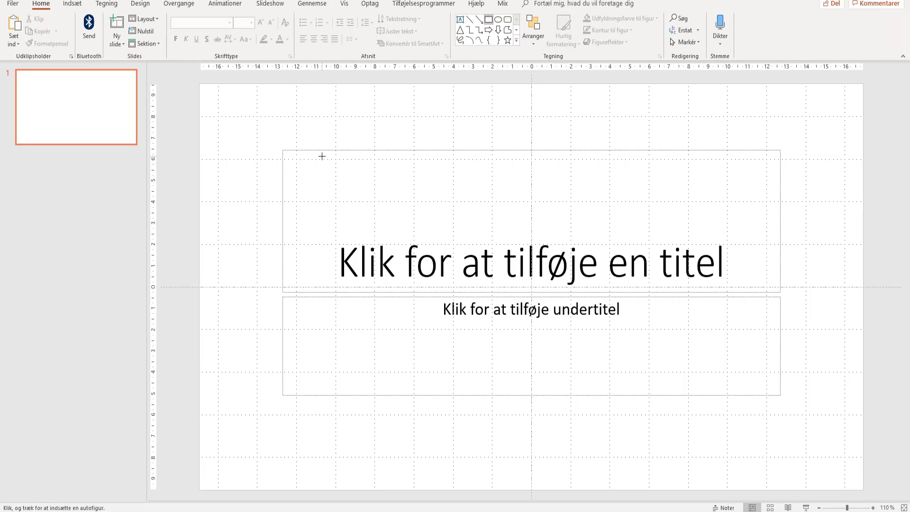
{"action": "mouse_move", "coordinate": [322, 156]}
{"action": "left_mouse_down"}
{"action": "mouse_move", "coordinate": [331, 175]}
{"action": "mouse_move", "coordinate": [360, 179]}
{"action": "left_mouse_up"}
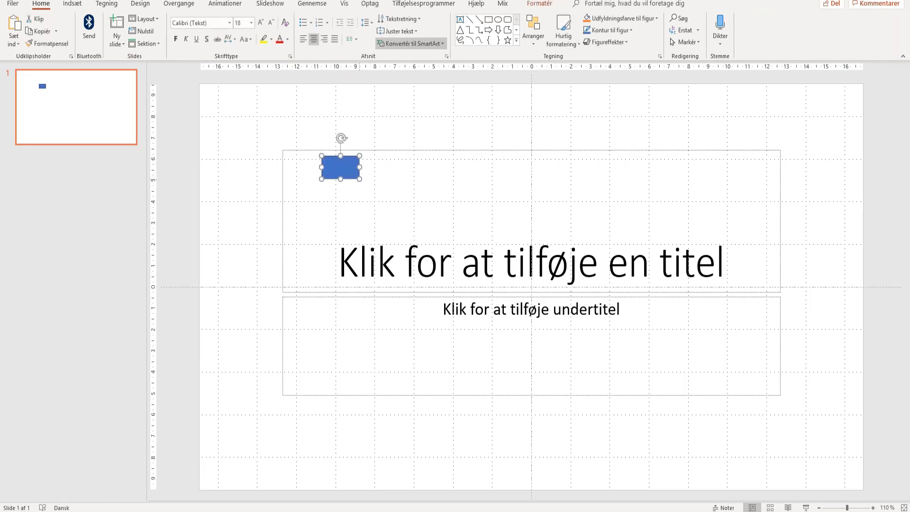
{"action": "key", "text": "ctrl+d"}
{"action": "key", "text": "ctrl+d"}
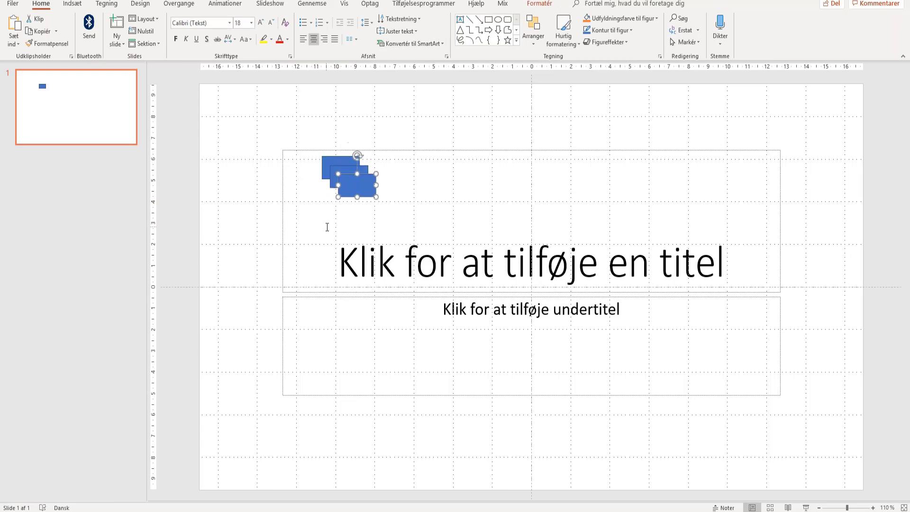
{"action": "key", "text": "ctrl+d"}
- Arrange the rectangles flush in a vertical column
{"action": "left_click_drag", "start_coordinate": [375, 199], "coordinate": [356, 245]}
{"action": "left_click_drag", "start_coordinate": [358, 182], "coordinate": [347, 211]}
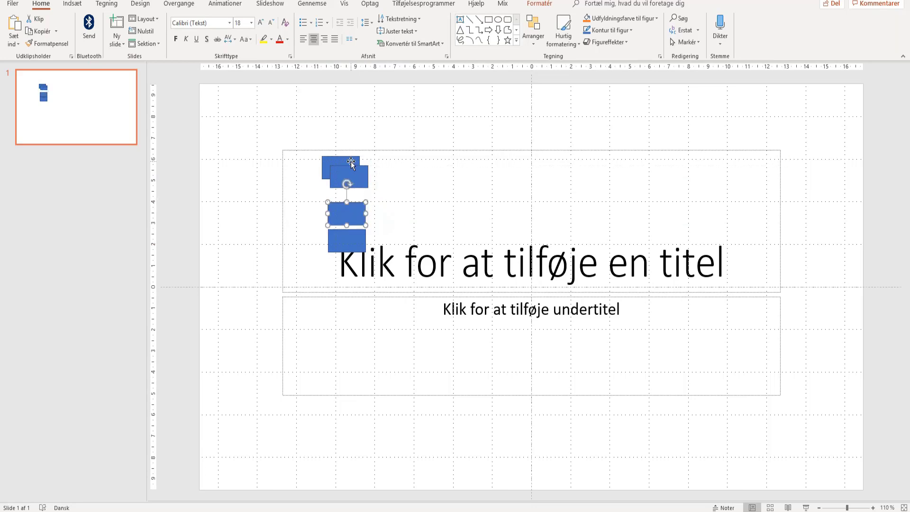
{"action": "mouse_move", "coordinate": [351, 175]}
{"action": "left_mouse_down"}
{"action": "mouse_move", "coordinate": [348, 194]}
{"action": "mouse_move", "coordinate": [340, 161]}
{"action": "left_mouse_up"}
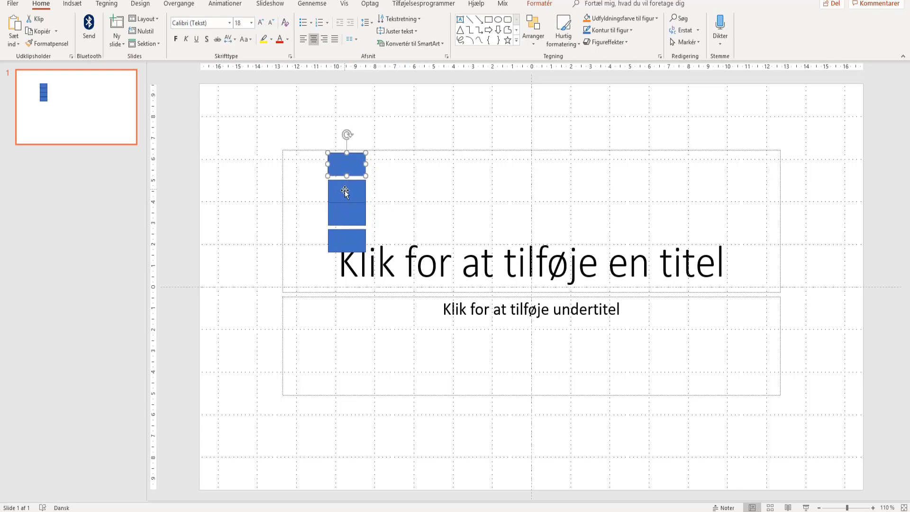
{"action": "mouse_move", "coordinate": [346, 193]}
{"action": "left_mouse_down"}
{"action": "mouse_move", "coordinate": [345, 201]}
{"action": "mouse_move", "coordinate": [346, 189]}
{"action": "left_mouse_up"}
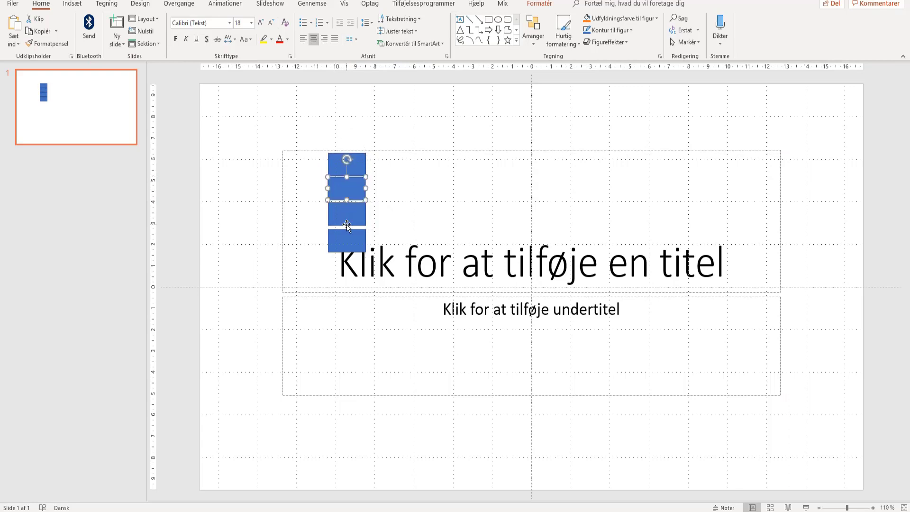
{"action": "left_click_drag", "start_coordinate": [346, 221], "coordinate": [347, 217]}
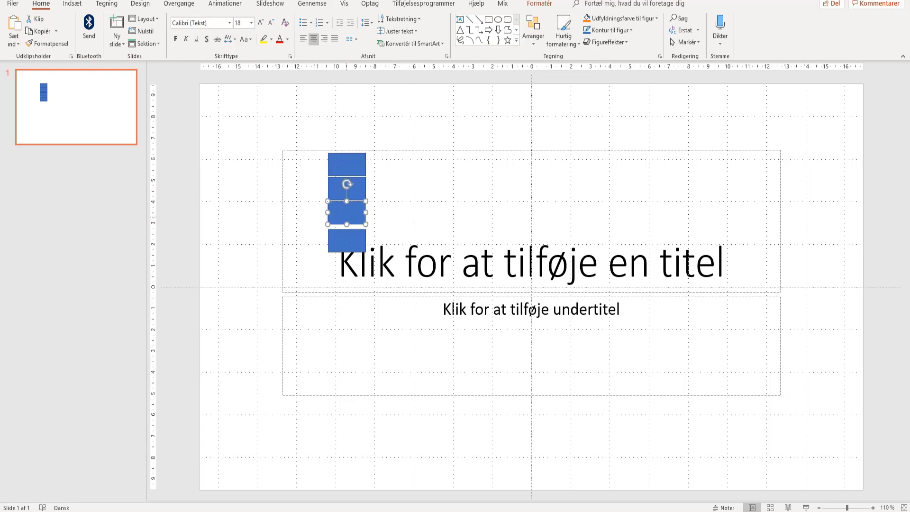
{"action": "left_click", "coordinate": [347, 244]}
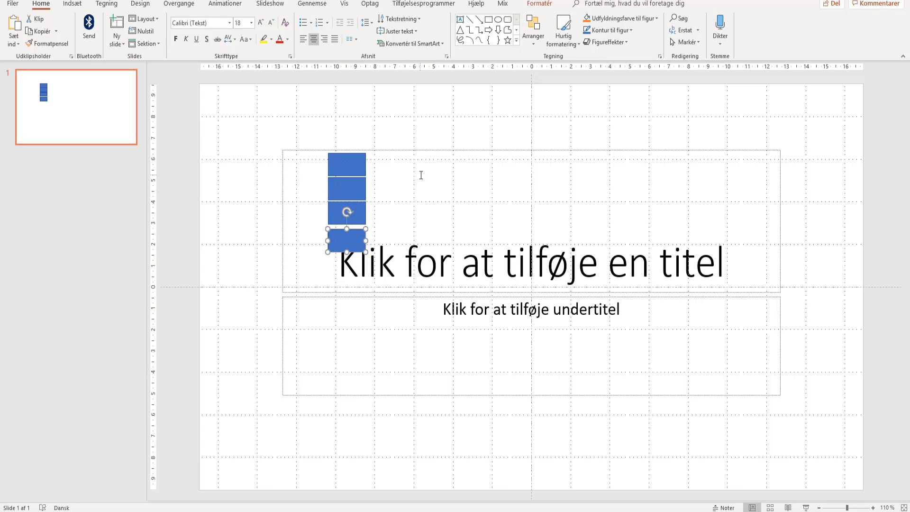
- Move the top rectangle to the right and draw a right-pointing arrow out of it
{"action": "left_click", "coordinate": [304, 316]}
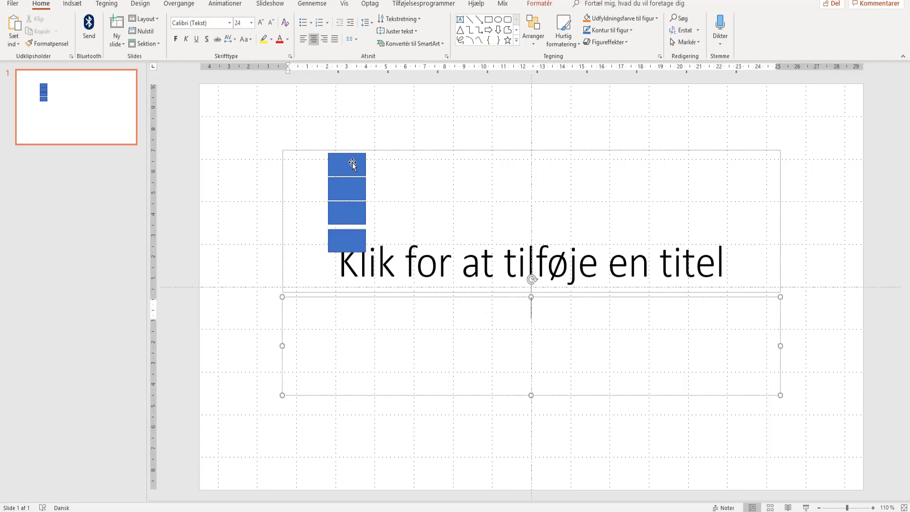
{"action": "left_click_drag", "start_coordinate": [352, 165], "coordinate": [409, 166]}
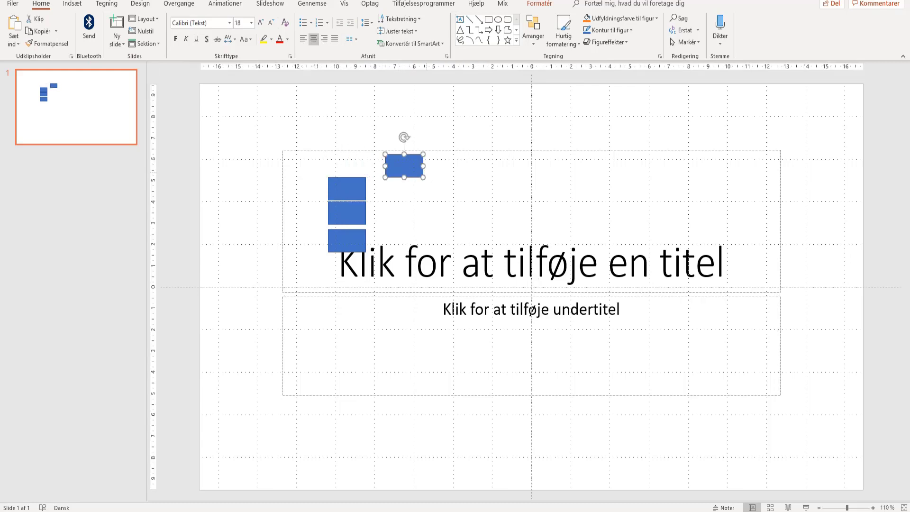
{"action": "left_click", "coordinate": [478, 21]}
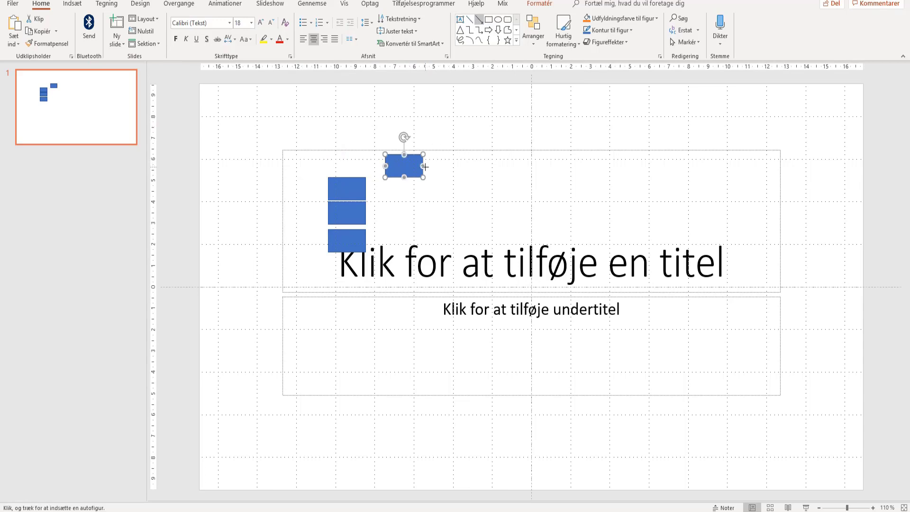
{"action": "left_click_drag", "start_coordinate": [429, 167], "coordinate": [532, 206]}
{"action": "left_click", "coordinate": [489, 20]}
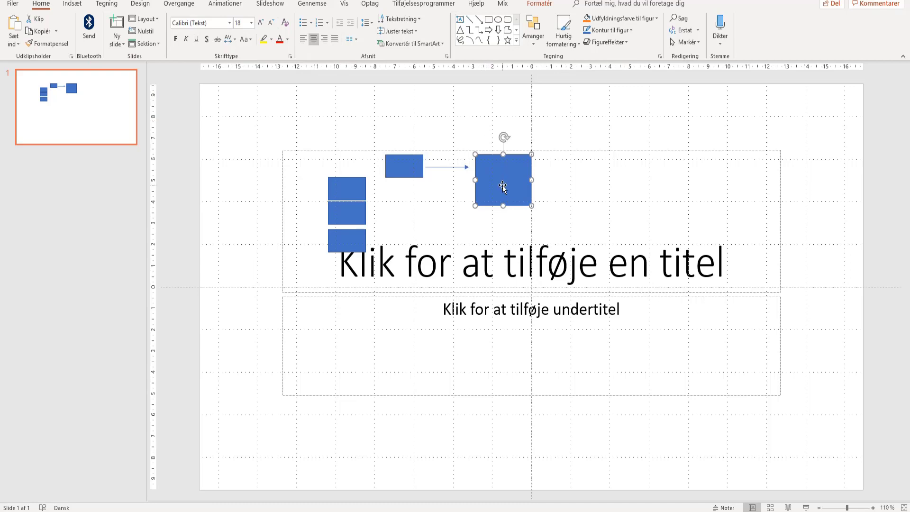
- Type 'Blogger Post' into the blue square and enlarge it so the label fits on one line
{"action": "right_click", "coordinate": [481, 215]}
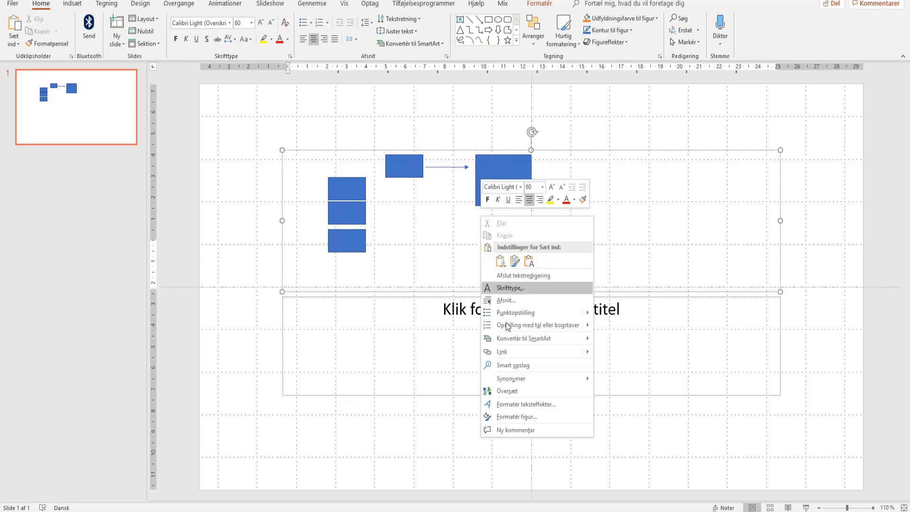
{"action": "left_click", "coordinate": [499, 168]}
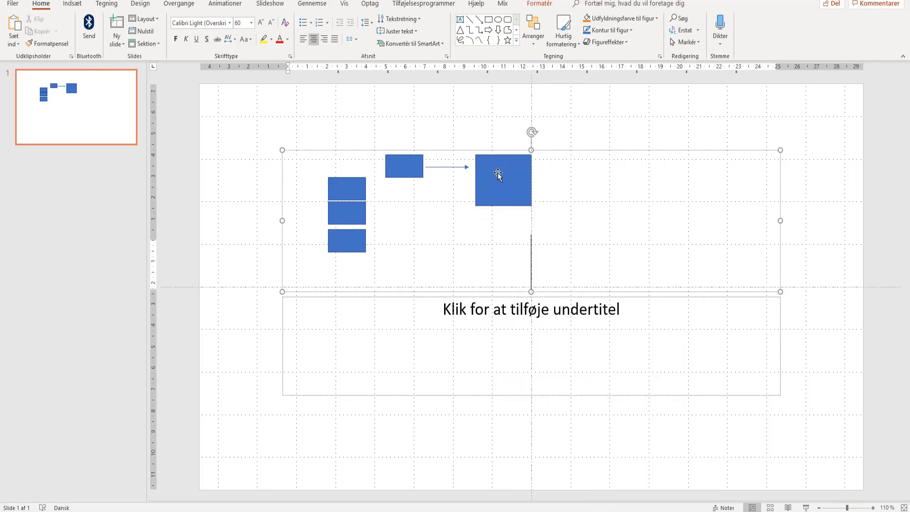
{"action": "left_click", "coordinate": [498, 196]}
{"action": "left_click", "coordinate": [503, 180]}
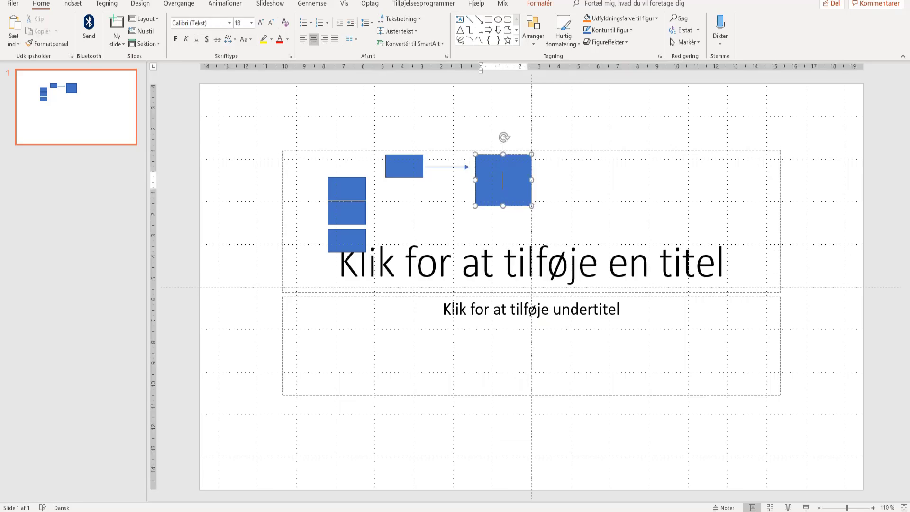
{"action": "type", "text": "Blogger POst"}
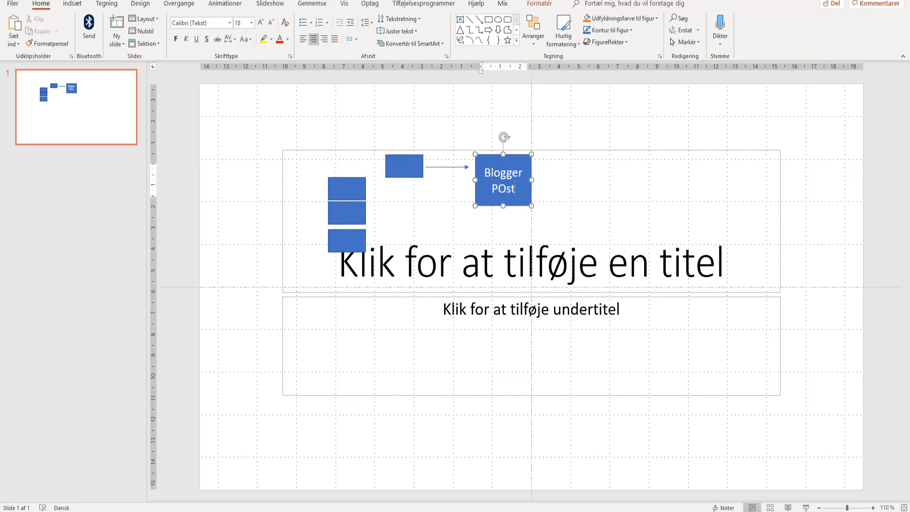
{"action": "key", "text": "BackSpace"}
{"action": "key", "text": "BackSpace"}
{"action": "key", "text": "BackSpace"}
{"action": "type", "text": "ost"}
{"action": "left_click_drag", "start_coordinate": [531, 206], "coordinate": [590, 230]}
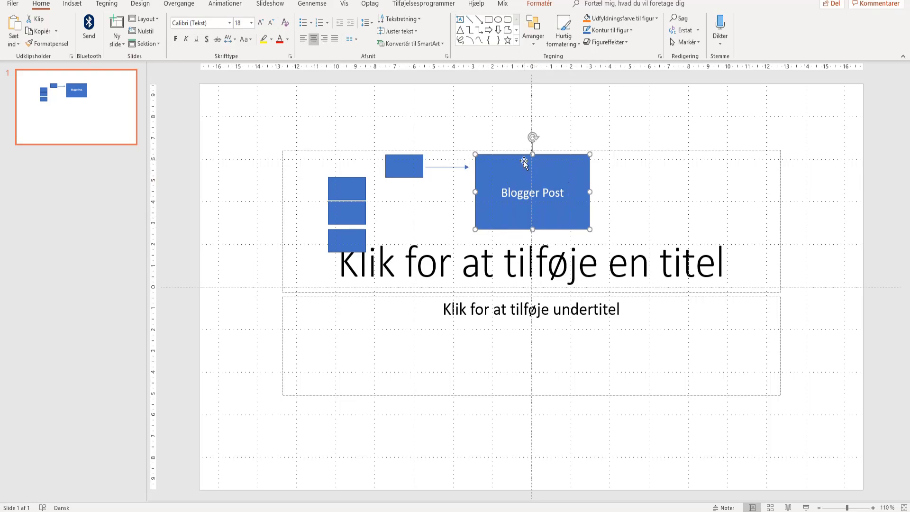
- Place a blue oval right of Blogger Post, label it 'IFTTT', and stretch it wider
{"action": "left_click", "coordinate": [498, 24]}
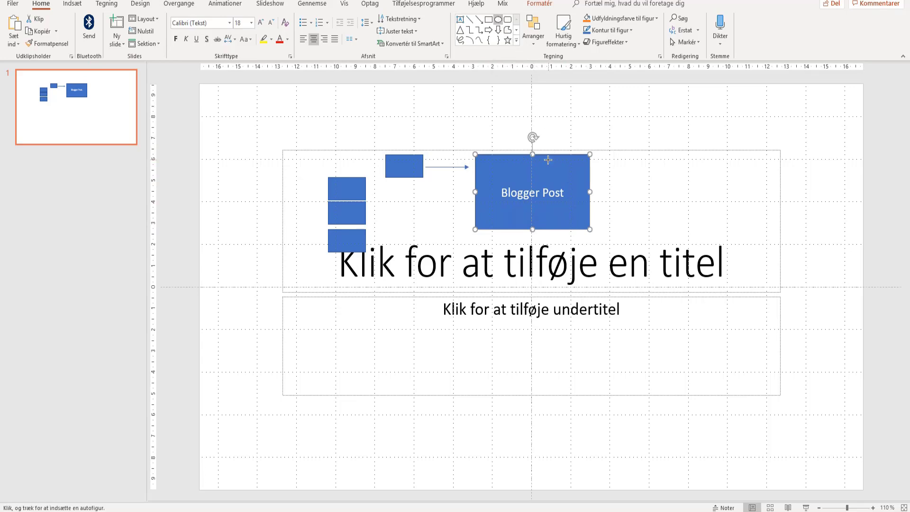
{"action": "left_click", "coordinate": [584, 118]}
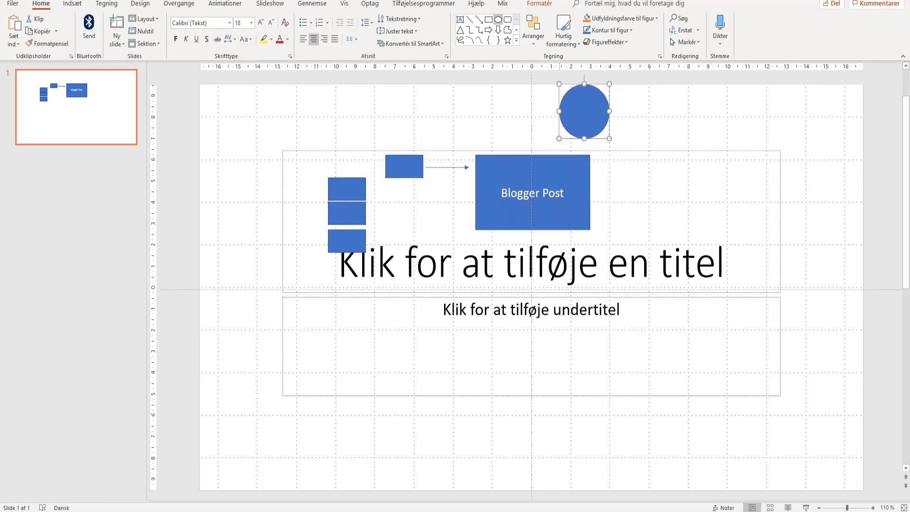
{"action": "left_click_drag", "start_coordinate": [587, 122], "coordinate": [667, 156]}
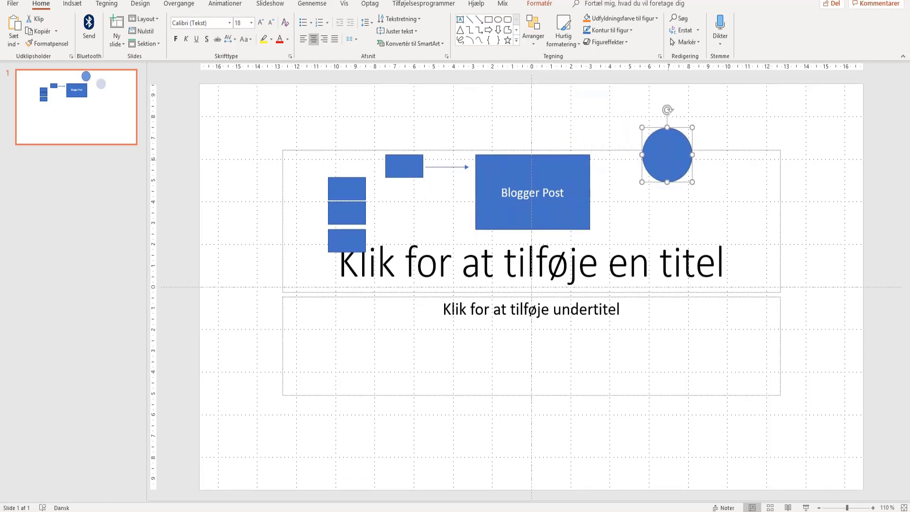
{"action": "double_click", "coordinate": [669, 158]}
{"action": "type", "text": "<"}
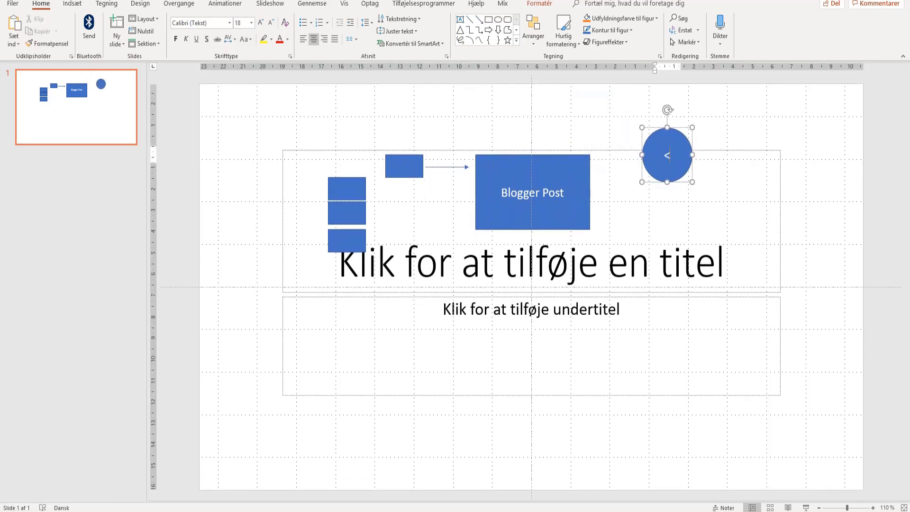
{"action": "type", "text": "IF"}
{"action": "key", "text": "BackSpace"}
{"action": "key", "text": "BackSpace"}
{"action": "key", "text": "BackSpace"}
{"action": "type", "text": "IFTTT"}
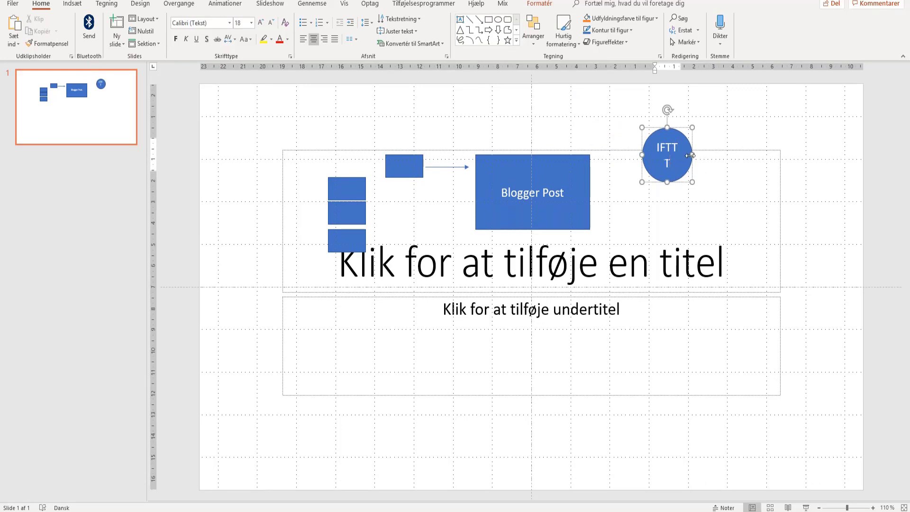
{"action": "left_click_drag", "start_coordinate": [693, 155], "coordinate": [712, 159]}
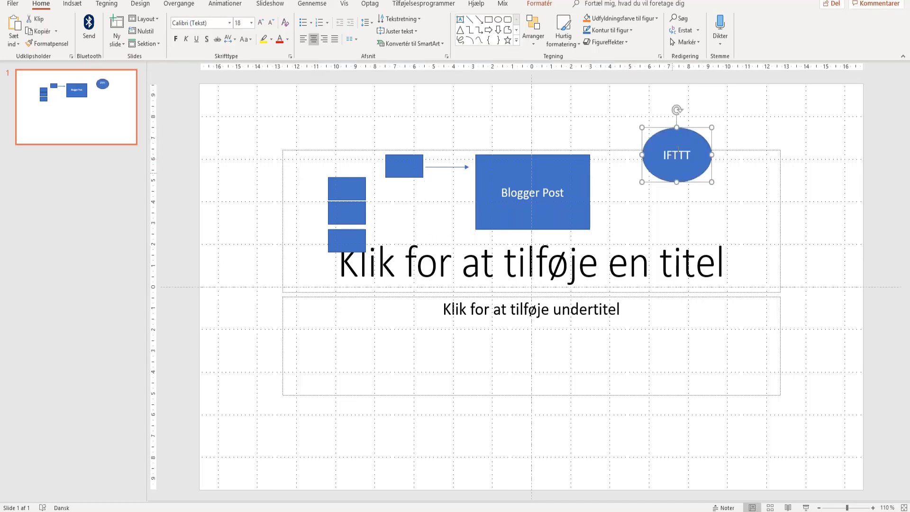
{"action": "left_click", "coordinate": [498, 21]}
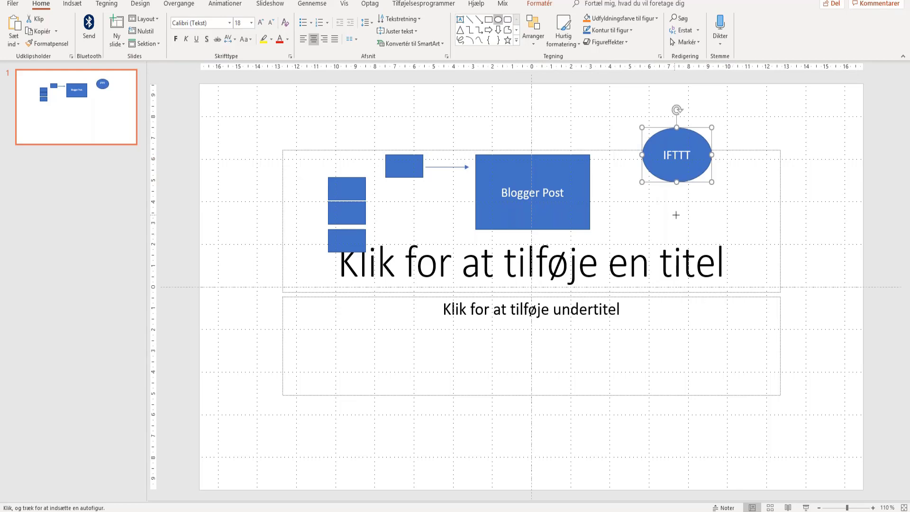
- Duplicate a small dot into a diagonal trail below IFTTT and draw an arrow from Blogger Post to IFTTT
{"action": "left_click_drag", "start_coordinate": [672, 212], "coordinate": [688, 228]}
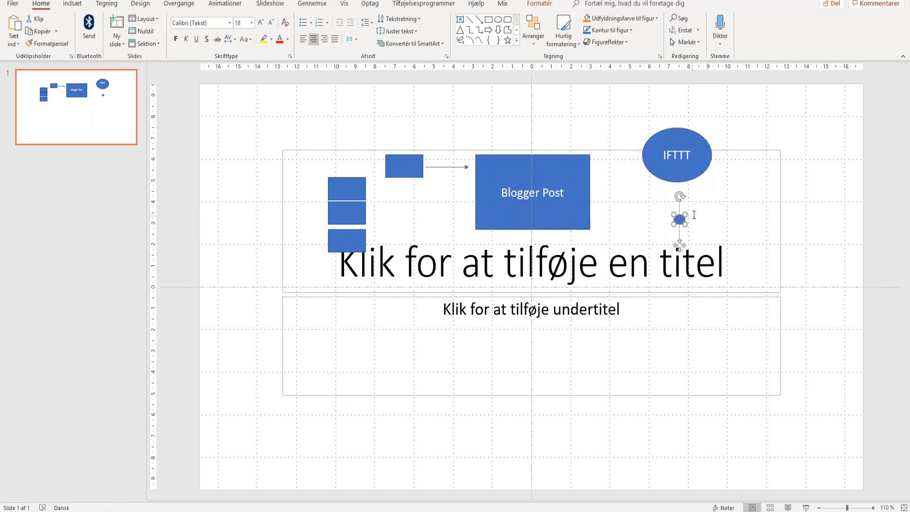
{"action": "key", "text": "ctrl+d"}
{"action": "key", "text": "ctrl+d"}
{"action": "key", "text": "ctrl+d"}
{"action": "key", "text": "ctrl+d"}
{"action": "key", "text": "ctrl+d"}
{"action": "key", "text": "ctrl+d"}
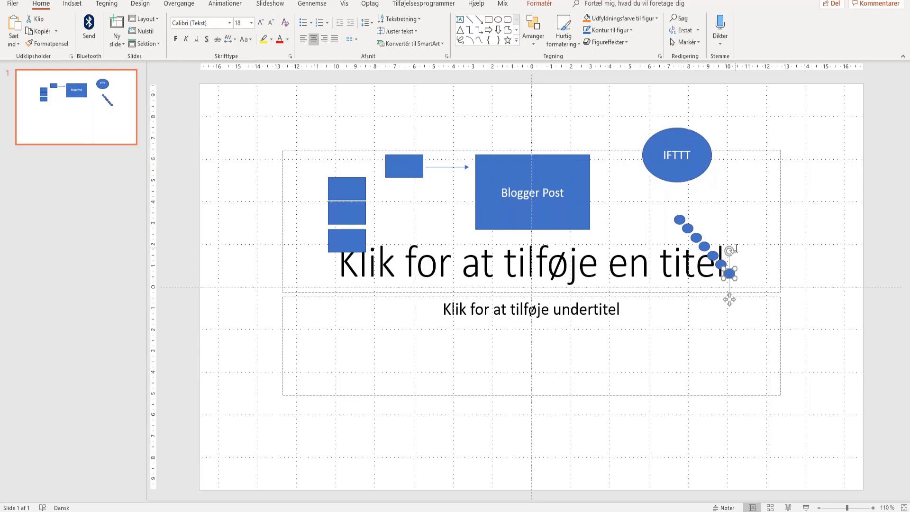
{"action": "left_click", "coordinate": [479, 20]}
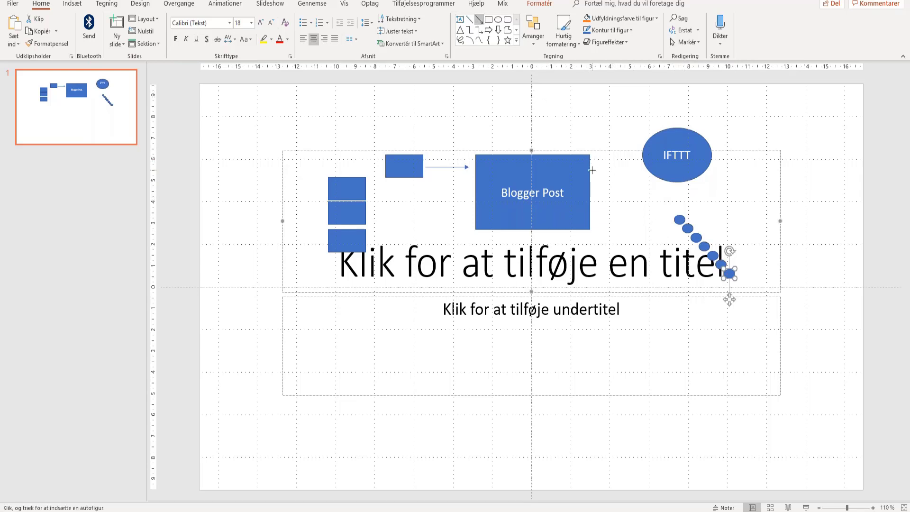
{"action": "left_click_drag", "start_coordinate": [591, 167], "coordinate": [639, 159]}
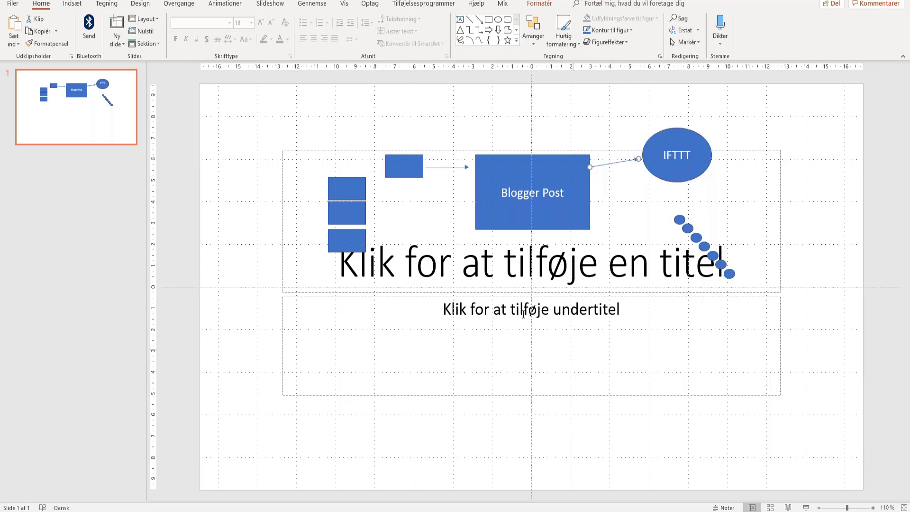
- Type 'GMB Post' into the small box left of Blogger Post and enlarge it to fit
{"action": "left_click", "coordinate": [401, 166]}
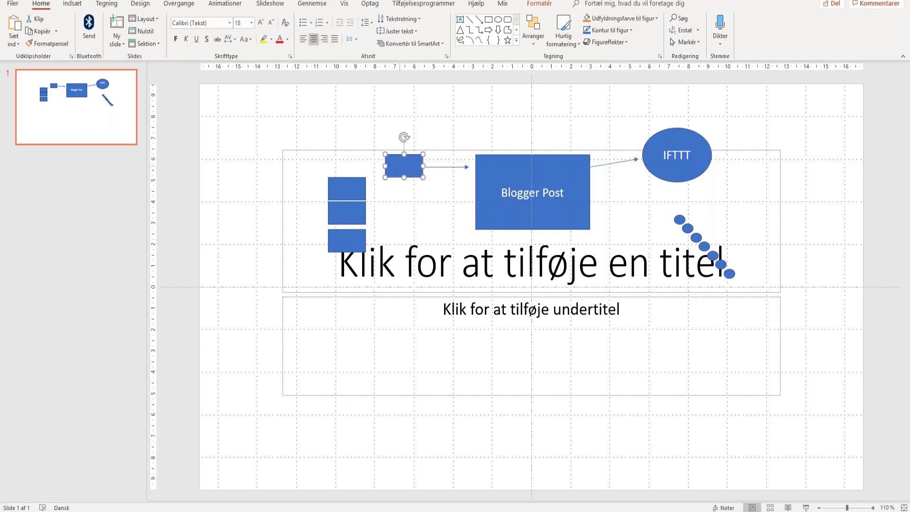
{"action": "type", "text": "GMB"}
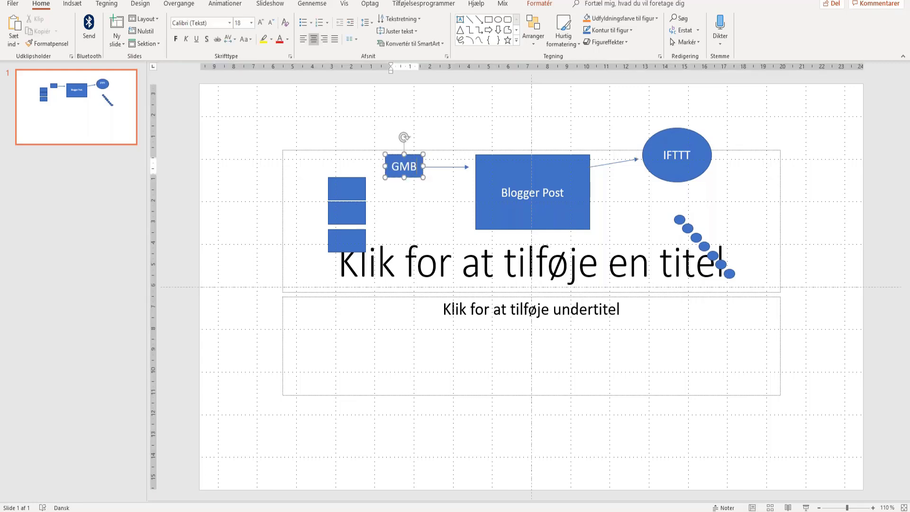
{"action": "type", "text": " Post"}
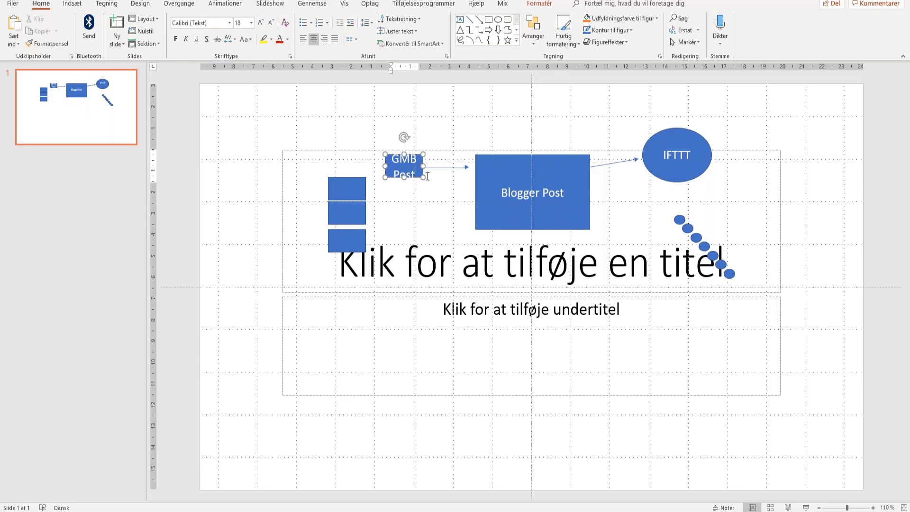
{"action": "mouse_move", "coordinate": [423, 178]}
{"action": "left_mouse_down"}
{"action": "mouse_move", "coordinate": [442, 193]}
{"action": "mouse_move", "coordinate": [434, 189]}
{"action": "left_mouse_up"}
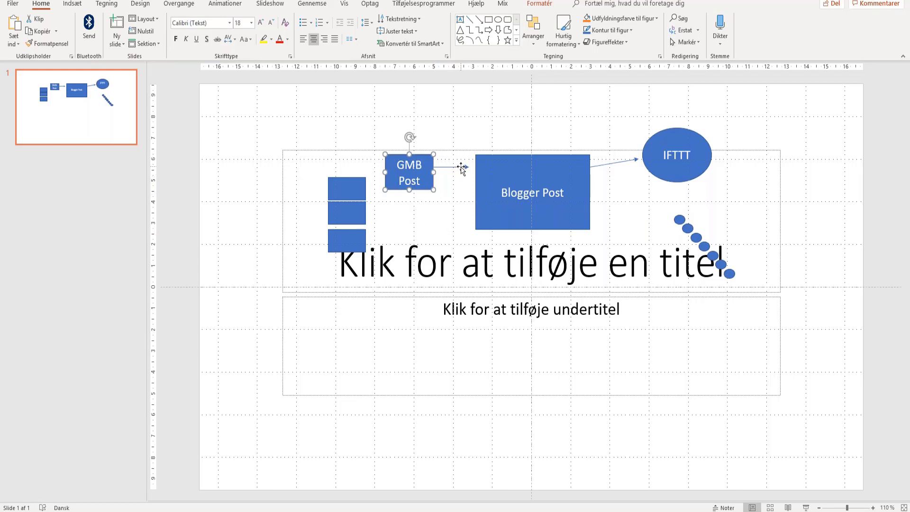
{"action": "left_click", "coordinate": [461, 168]}
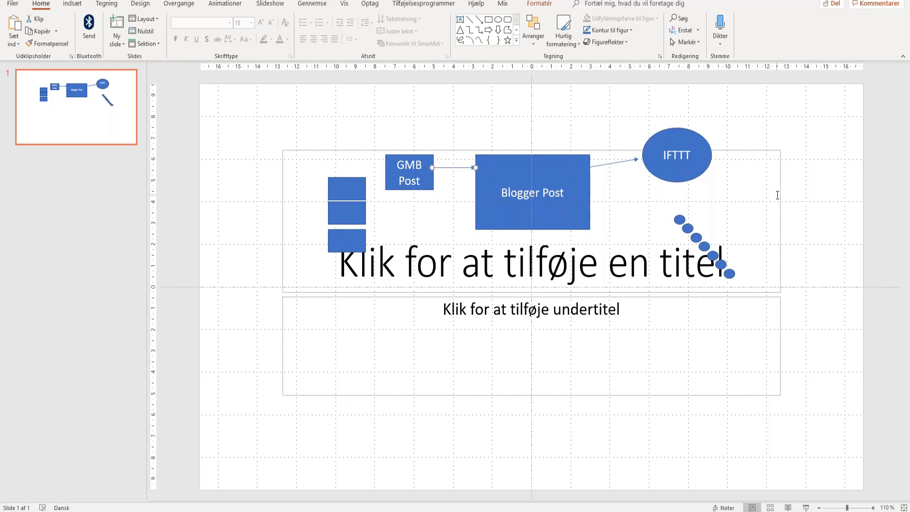
- Draw an elbow connector from the last dot to GMB Post, shifting its vertical leg beneath Blogger Post
{"action": "left_click", "coordinate": [667, 204]}
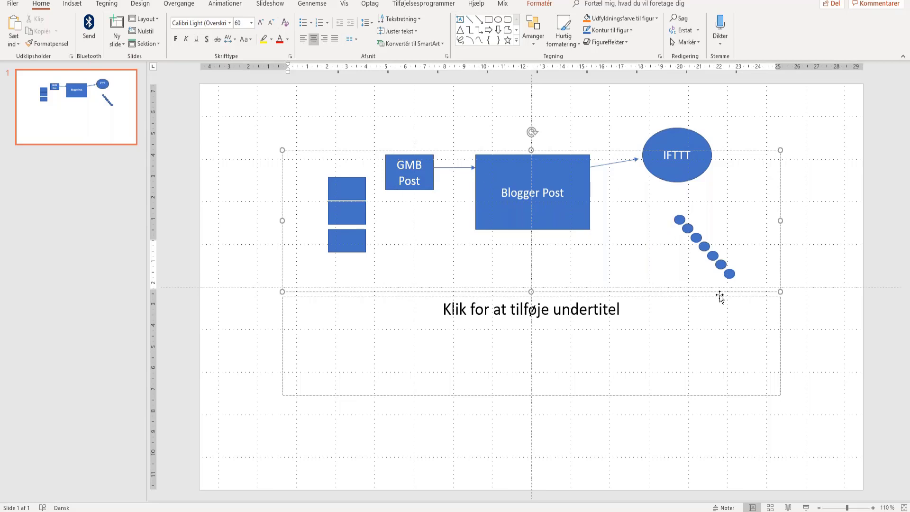
{"action": "left_click", "coordinate": [480, 33]}
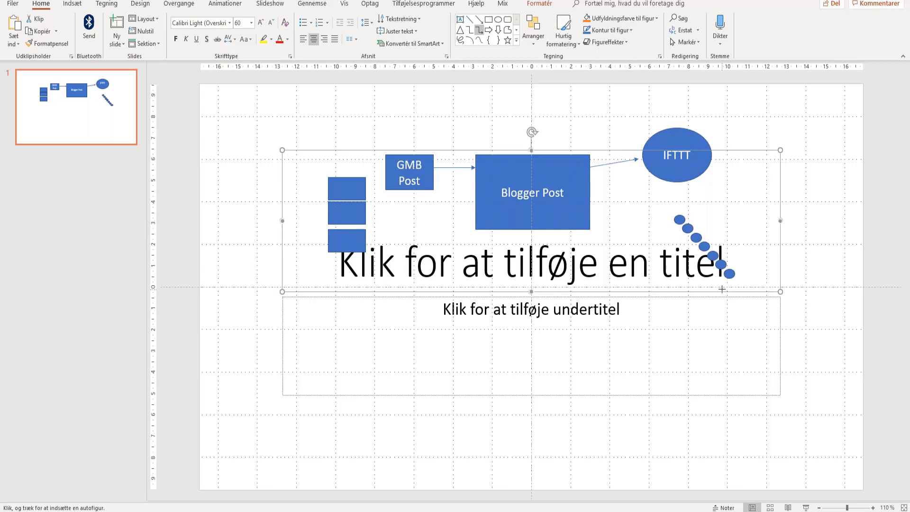
{"action": "mouse_move", "coordinate": [726, 274]}
{"action": "left_mouse_down"}
{"action": "mouse_move", "coordinate": [612, 321]}
{"action": "mouse_move", "coordinate": [414, 244]}
{"action": "mouse_move", "coordinate": [409, 190]}
{"action": "mouse_move", "coordinate": [394, 189]}
{"action": "left_mouse_up"}
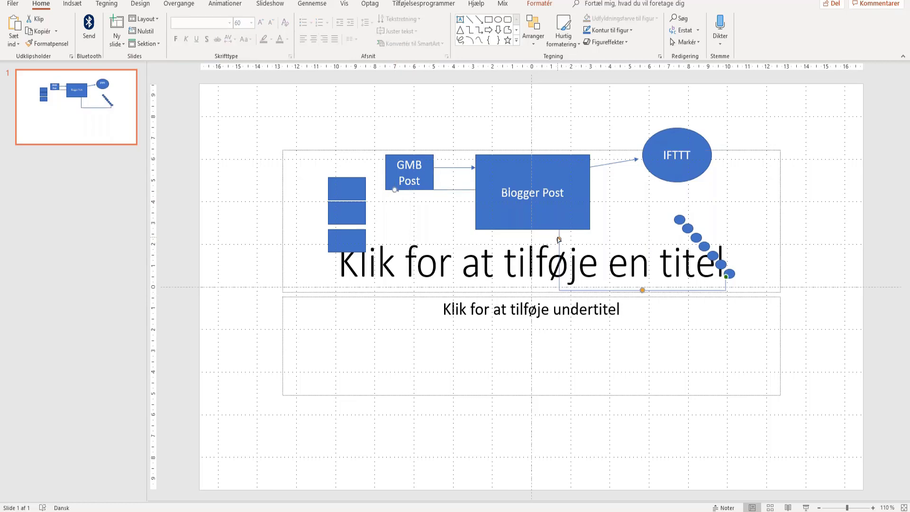
{"action": "left_click_drag", "start_coordinate": [559, 239], "coordinate": [449, 417]}
{"action": "left_click", "coordinate": [843, 150]}
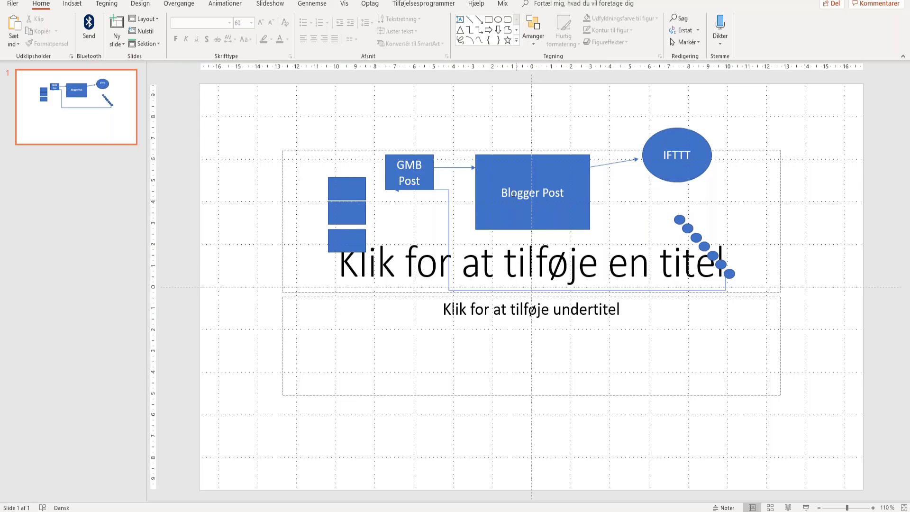
- Draw an arrow straight down from the bottom of the Blogger Post box
{"action": "left_click", "coordinate": [553, 176]}
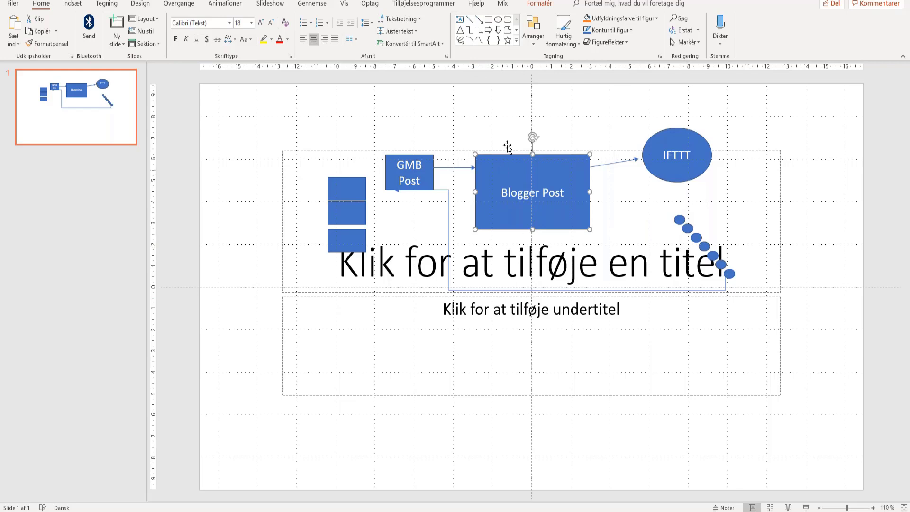
{"action": "left_click", "coordinate": [480, 21]}
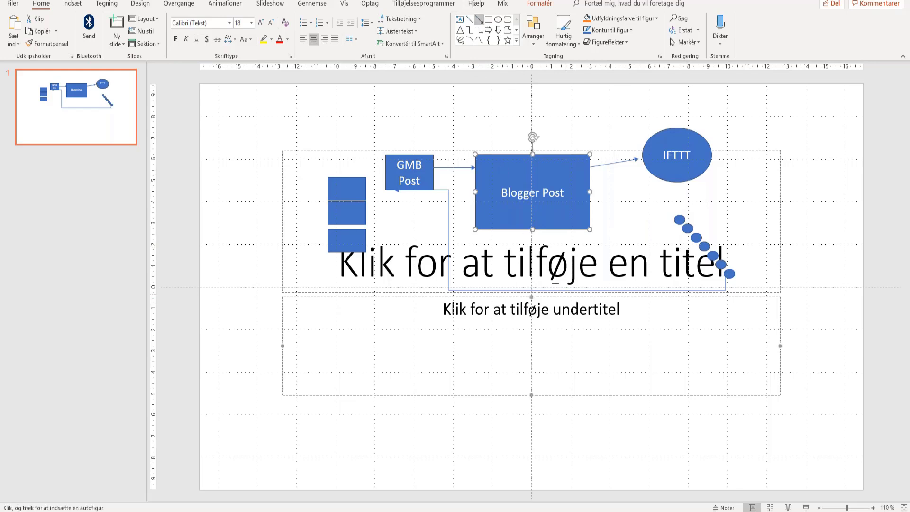
{"action": "left_click_drag", "start_coordinate": [541, 231], "coordinate": [541, 395]}
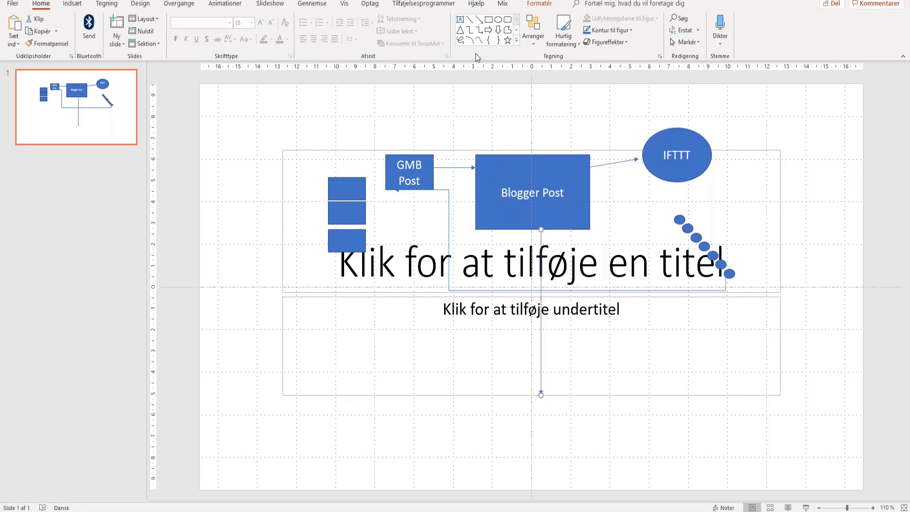
- Draw a large blue rectangle at the arrow's end and type 'AWS/gcloud/Alibaba' into it
{"action": "left_click", "coordinate": [489, 19]}
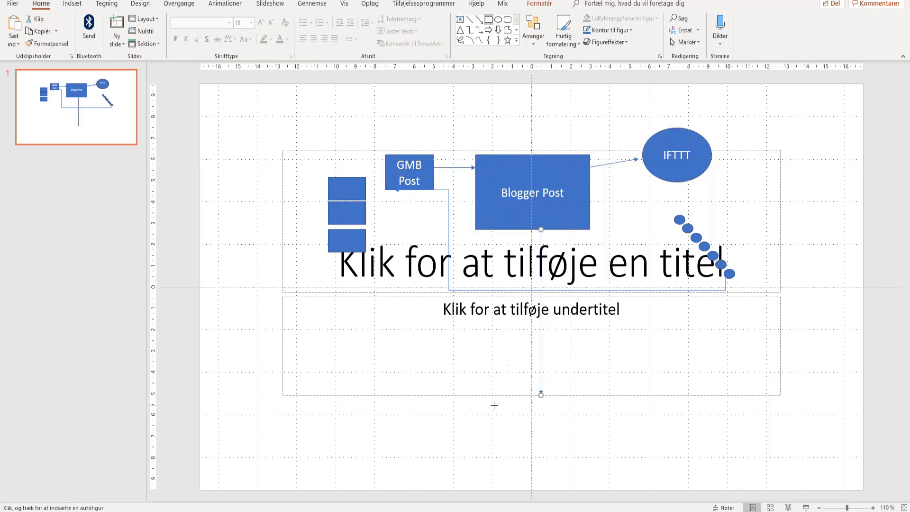
{"action": "left_click_drag", "start_coordinate": [493, 405], "coordinate": [613, 473]}
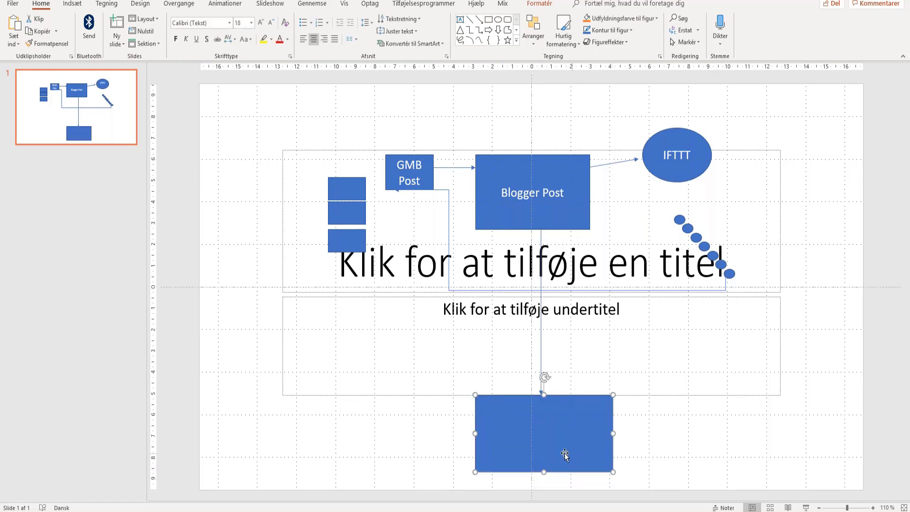
{"action": "left_click", "coordinate": [546, 433]}
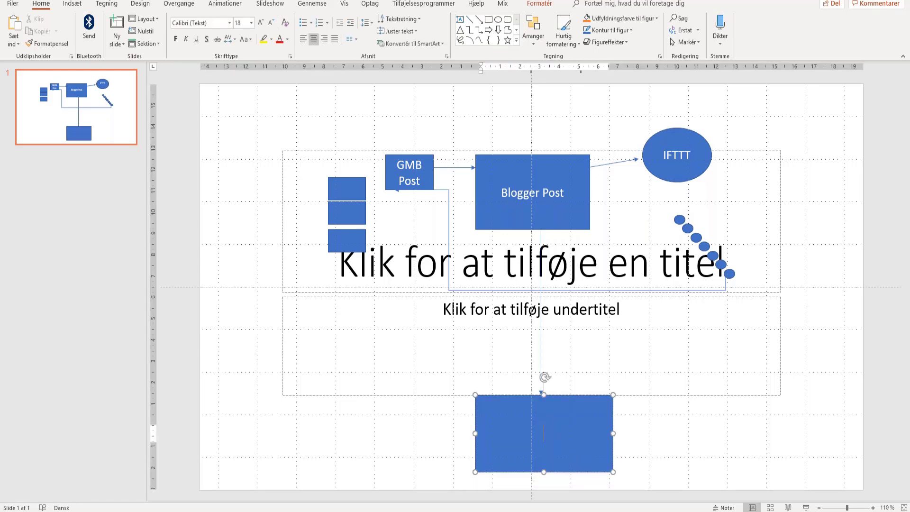
{"action": "type", "text": "AWS/gcloud/"}
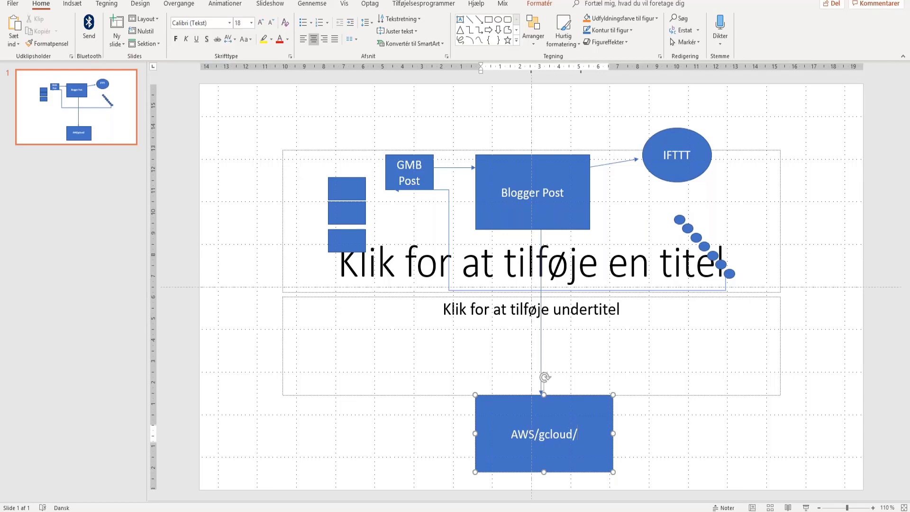
{"action": "type", "text": "A"}
{"action": "type", "text": "li"}
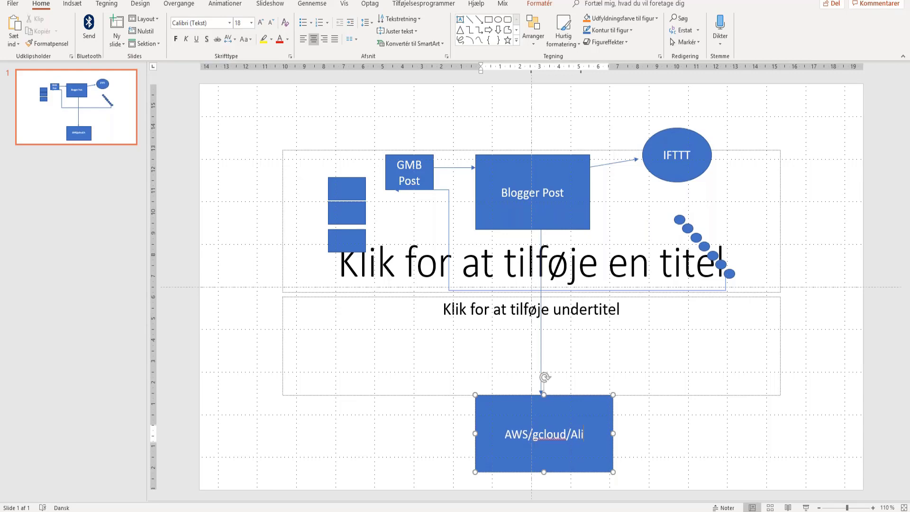
{"action": "type", "text": "baba"}
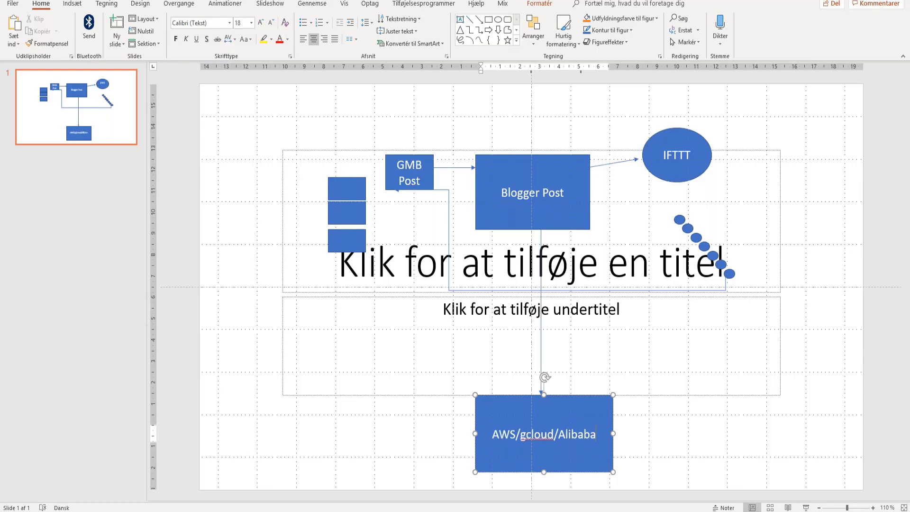
- Deselect the finished AWS/gcloud/Alibaba box
{"action": "left_click", "coordinate": [346, 423]}
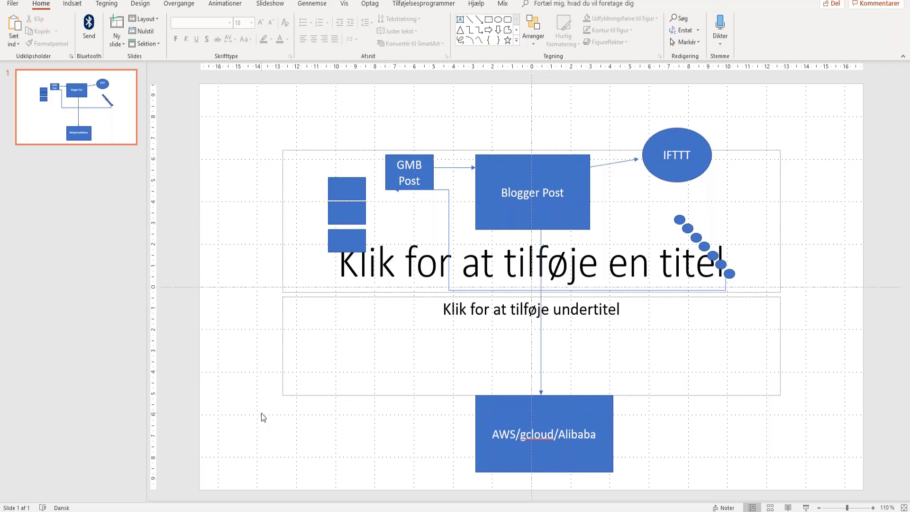
- Draw two input arrows from the left into the AWS/gcloud/Alibaba box, levelling the upper one horizontally
{"action": "left_click", "coordinate": [479, 19]}
{"action": "left_click_drag", "start_coordinate": [246, 414], "coordinate": [465, 418]}
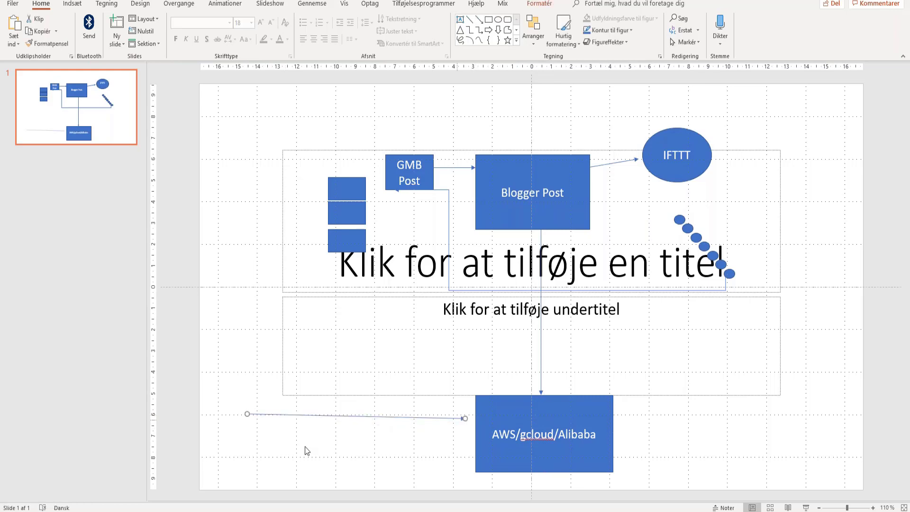
{"action": "left_click", "coordinate": [479, 20]}
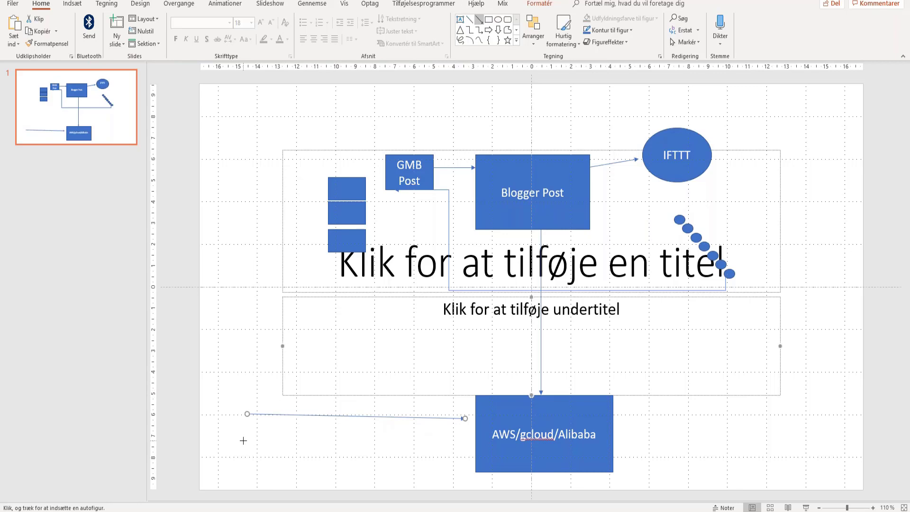
{"action": "left_click_drag", "start_coordinate": [243, 440], "coordinate": [451, 415]}
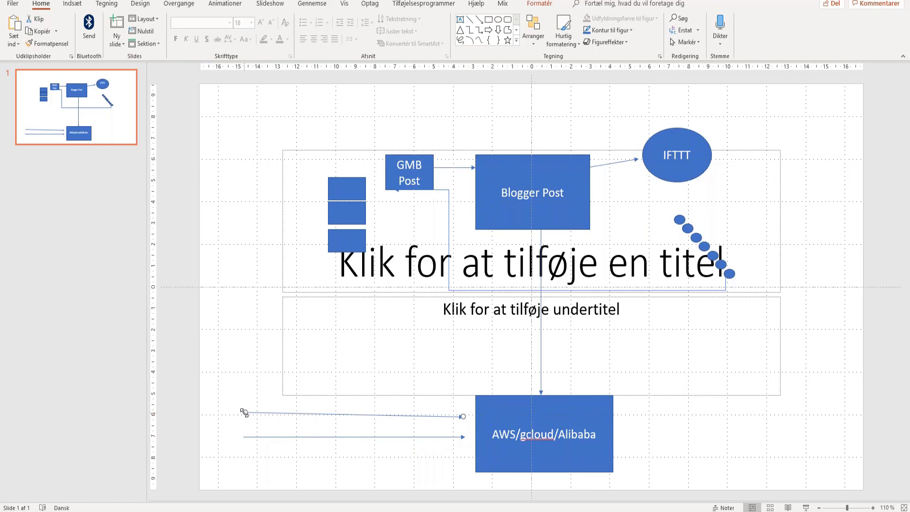
{"action": "left_click_drag", "start_coordinate": [244, 412], "coordinate": [243, 417]}
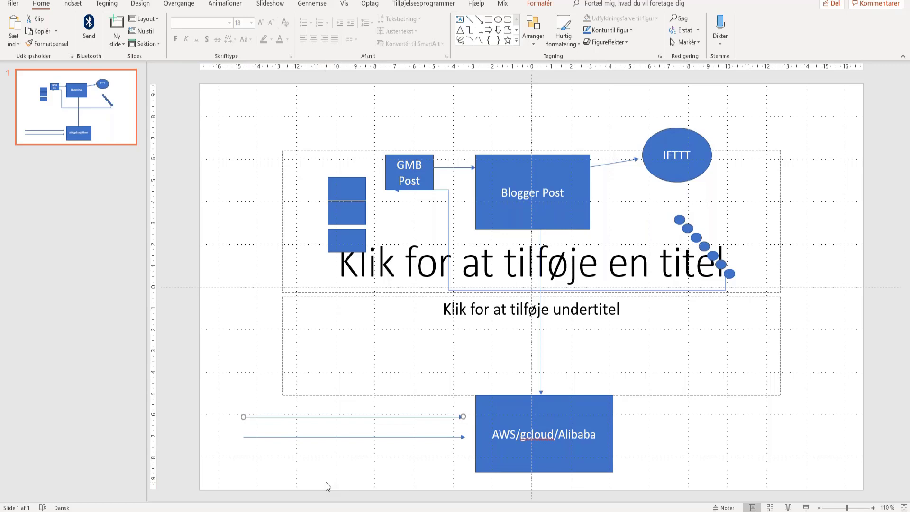
{"action": "left_click", "coordinate": [326, 482]}
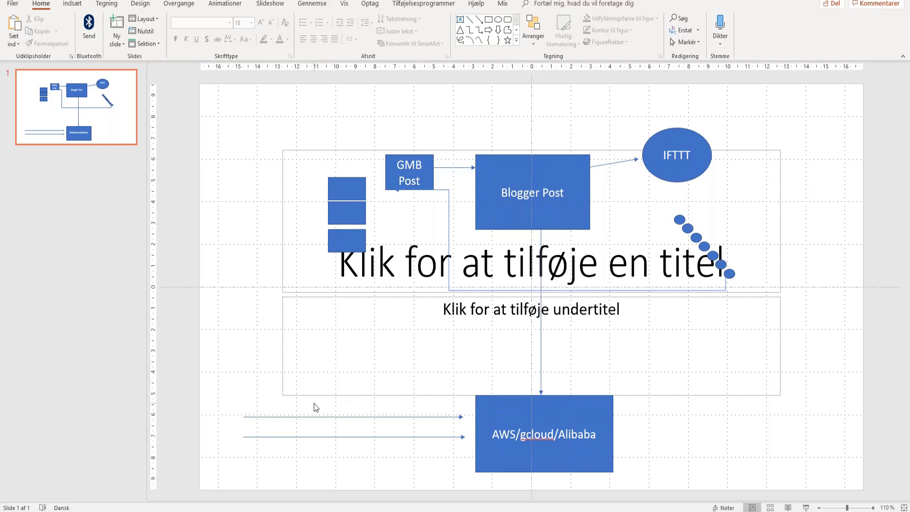
- Add a 'Contextual' text box and position it above the upper input arrow
{"action": "left_click", "coordinate": [460, 20]}
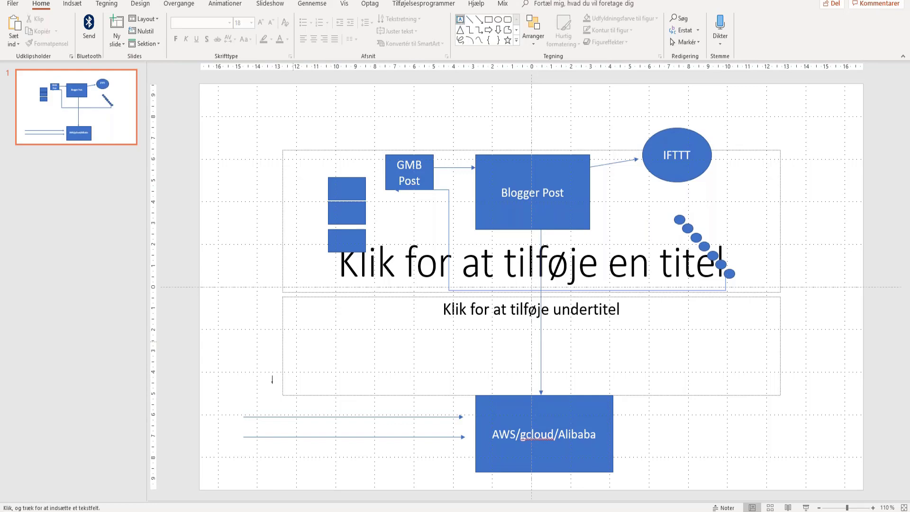
{"action": "left_click", "coordinate": [256, 410]}
{"action": "type", "text": "-"}
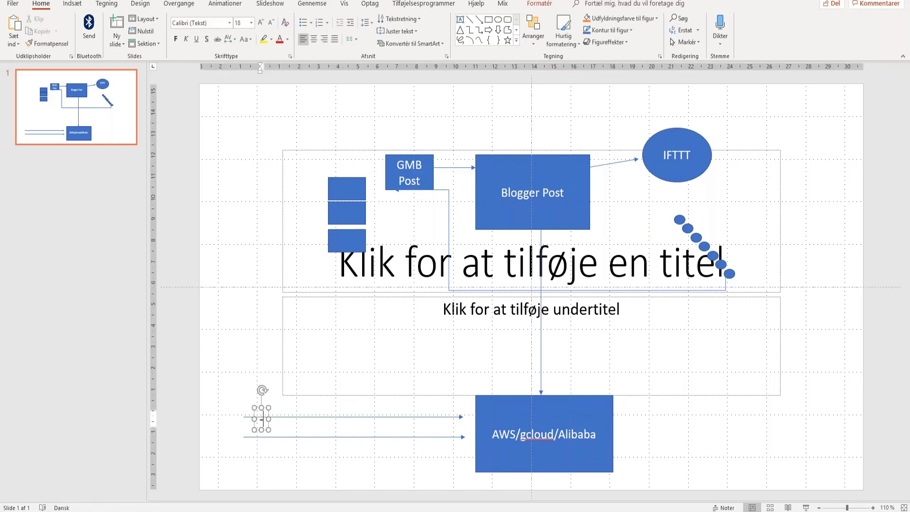
{"action": "key", "text": "BackSpace"}
{"action": "type", "text": "Conte"}
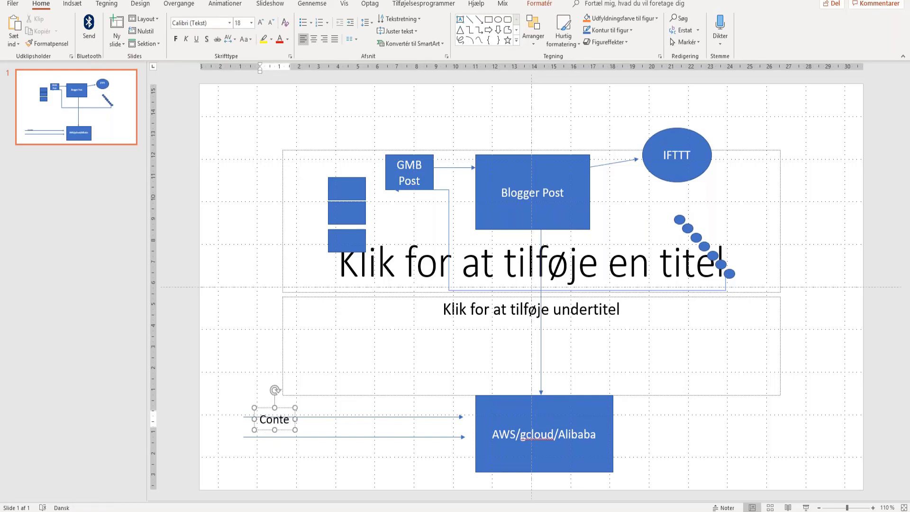
{"action": "type", "text": "xtual"}
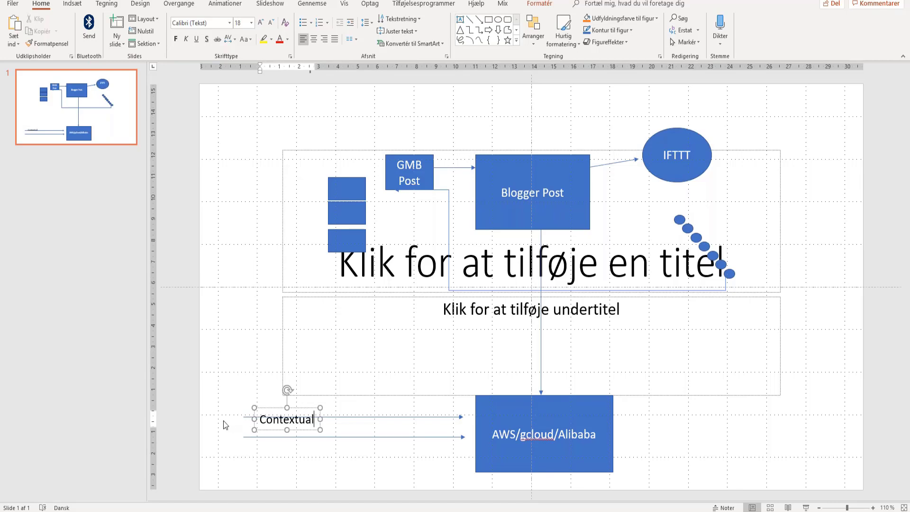
{"action": "left_click", "coordinate": [291, 467]}
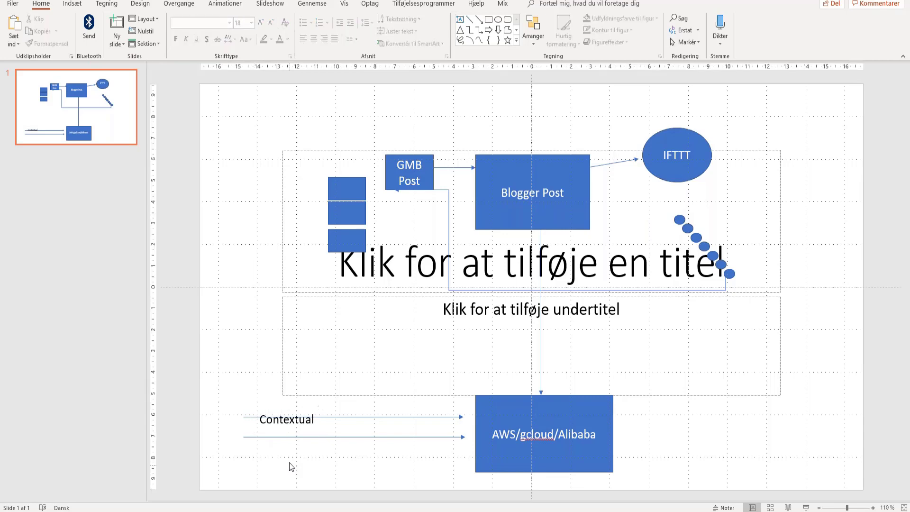
{"action": "left_click", "coordinate": [284, 425]}
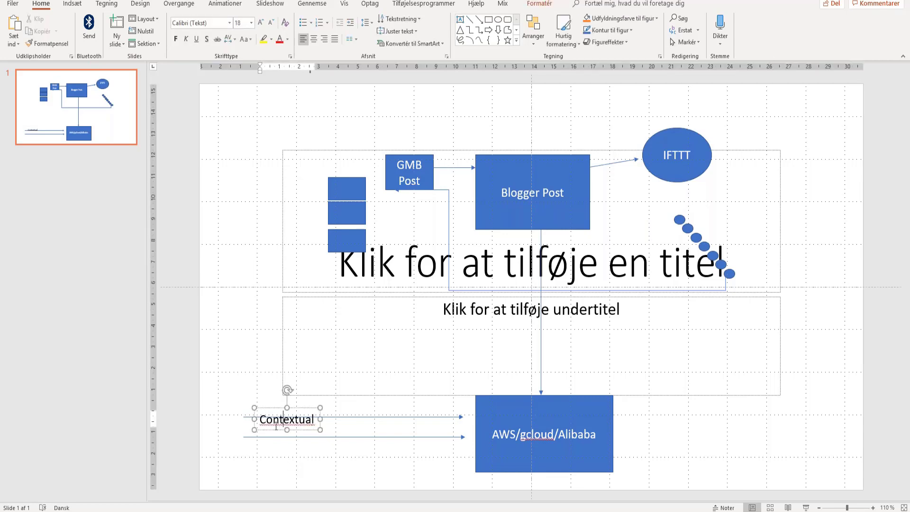
{"action": "left_click_drag", "start_coordinate": [273, 407], "coordinate": [263, 390]}
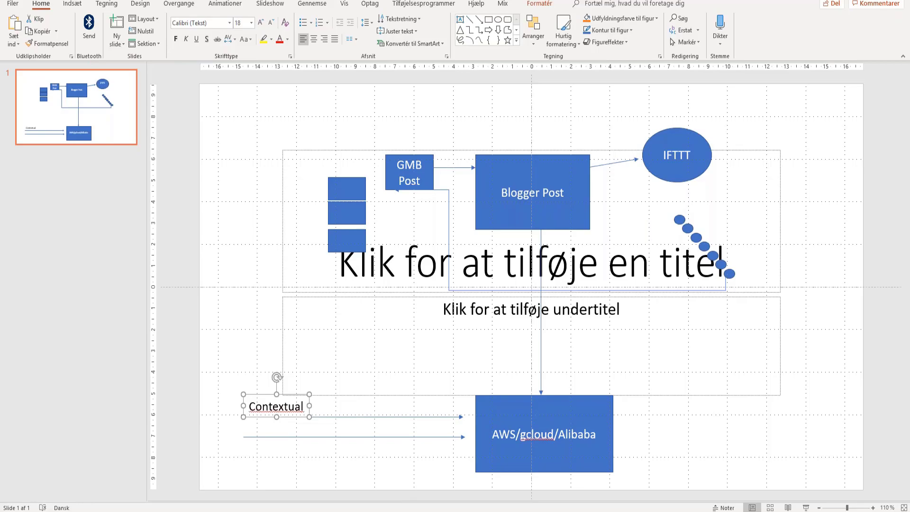
- Switch to Firefox and open the Magic PR special offer page in a new tab via the 'magic' suggestion
{"action": "mouse_move", "coordinate": [196, 511]}
{"action": "left_click", "coordinate": [197, 489]}
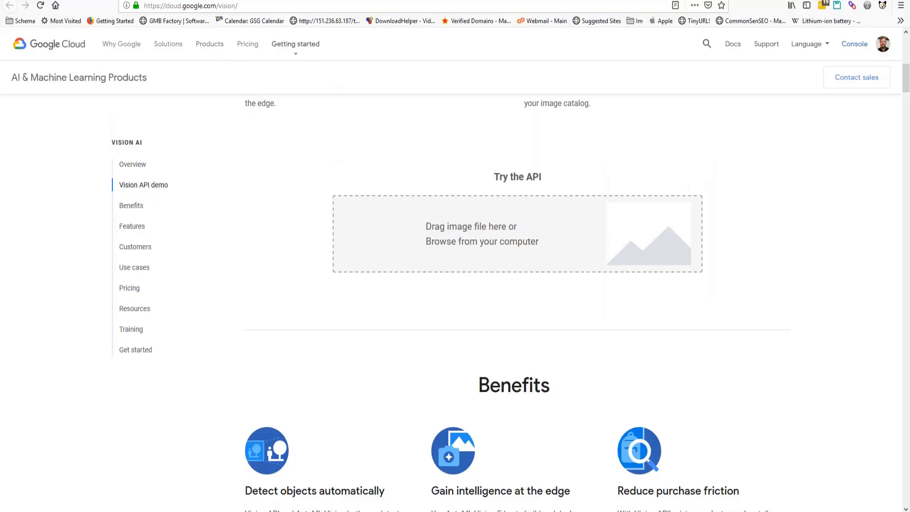
{"action": "key", "text": "ctrl+t"}
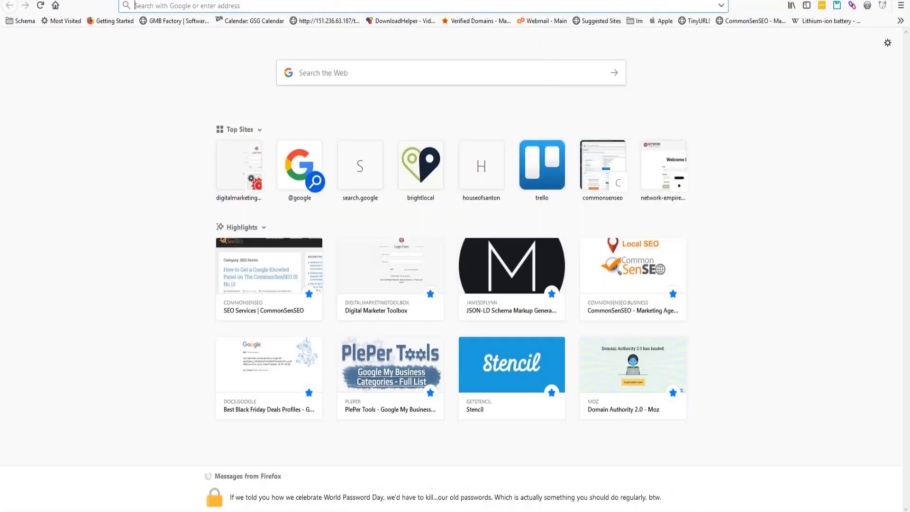
{"action": "type", "text": "magicpr.net/"}
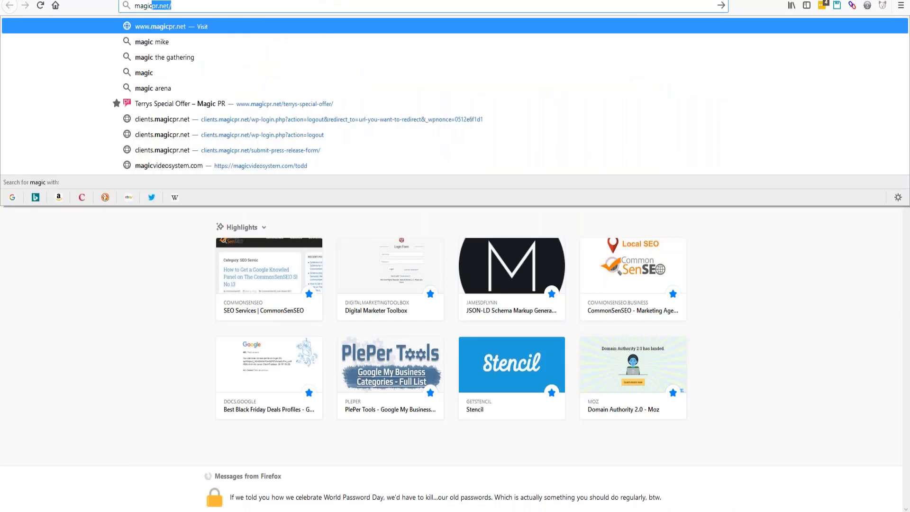
{"action": "left_click", "coordinate": [315, 104]}
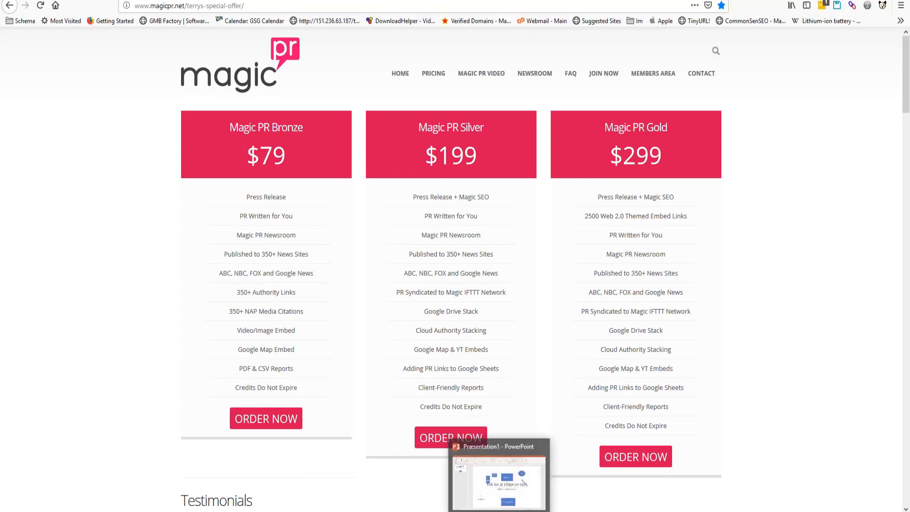
- Leave the Magic PR Gold $299 plan and return to the PowerPoint flowchart presentation
{"action": "left_click", "coordinate": [503, 488]}
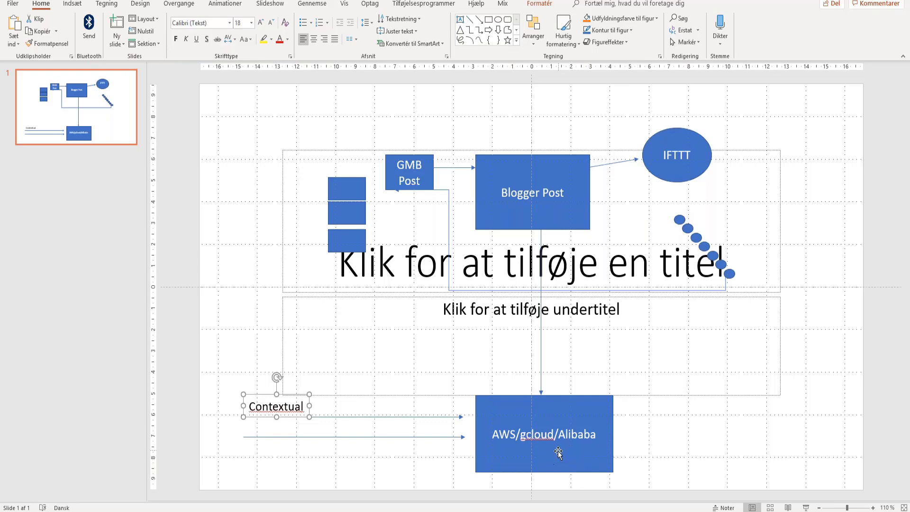
- Draw a three-vertex freeform zigzag line starting below right of the AWS/gcloud/Alibaba box
{"action": "left_click", "coordinate": [508, 31]}
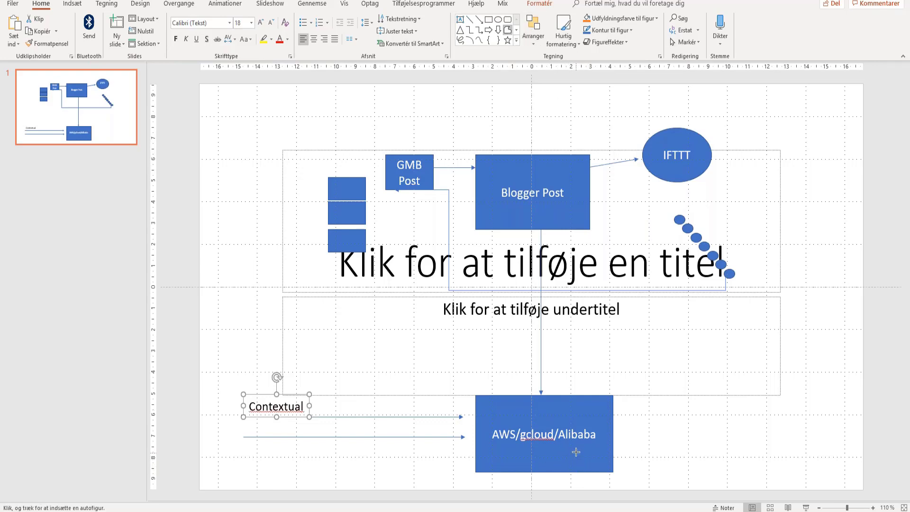
{"action": "left_click", "coordinate": [588, 465]}
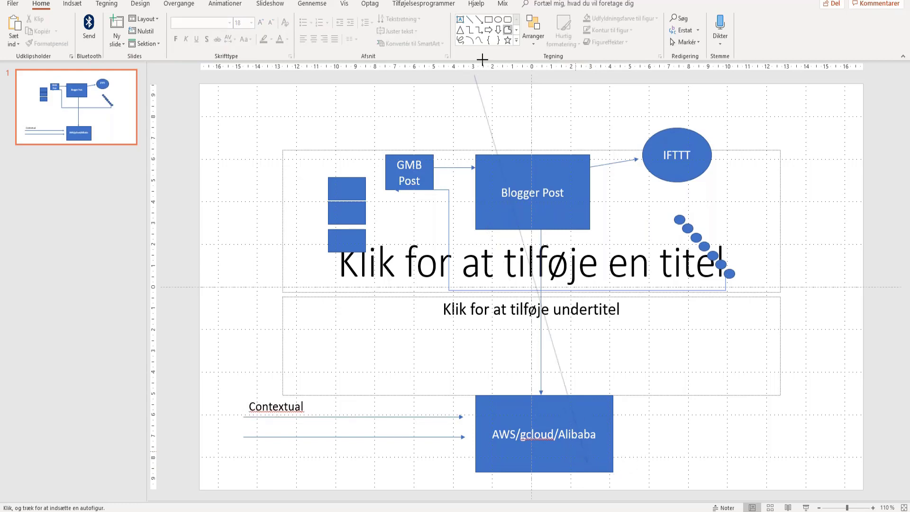
{"action": "left_click", "coordinate": [633, 420]}
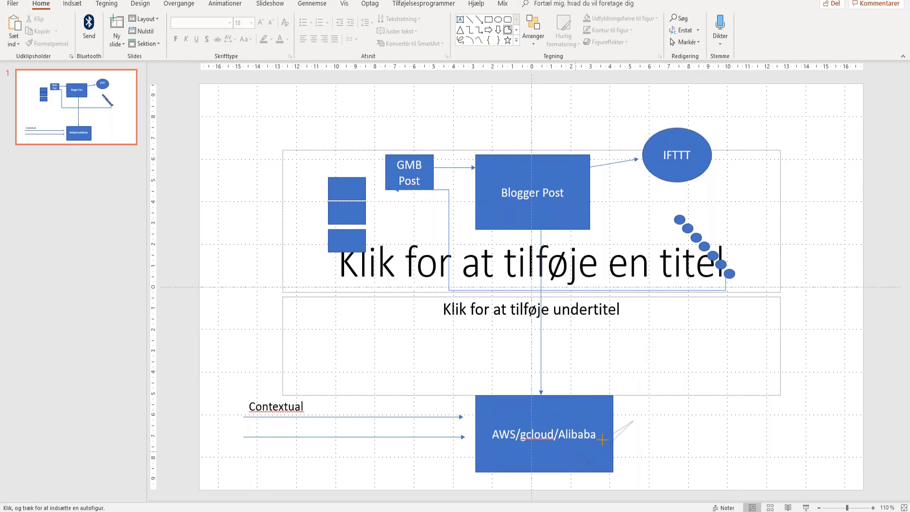
{"action": "left_click", "coordinate": [603, 440]}
{"action": "key", "text": "Escape"}
{"action": "key", "text": "Escape"}
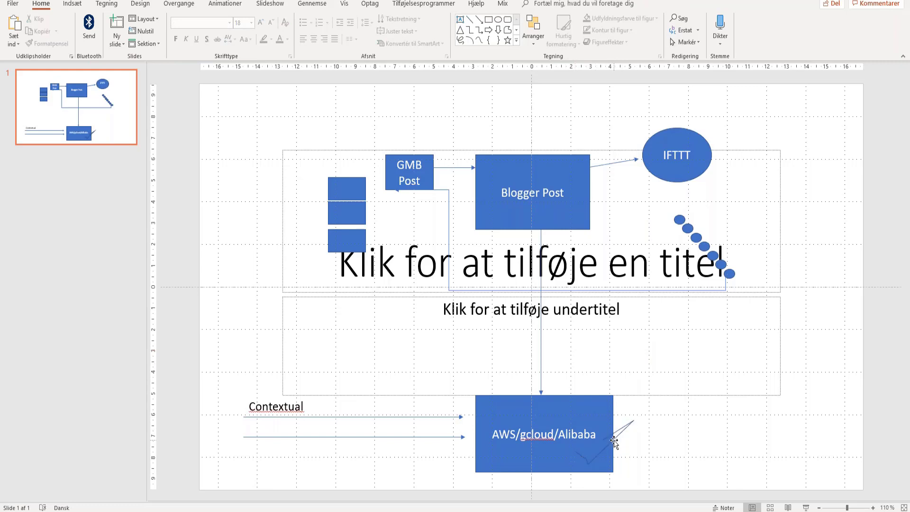
- Shift the freeform line further right, then bring up the Magic PR pricing page
{"action": "left_click_drag", "start_coordinate": [614, 441], "coordinate": [651, 437]}
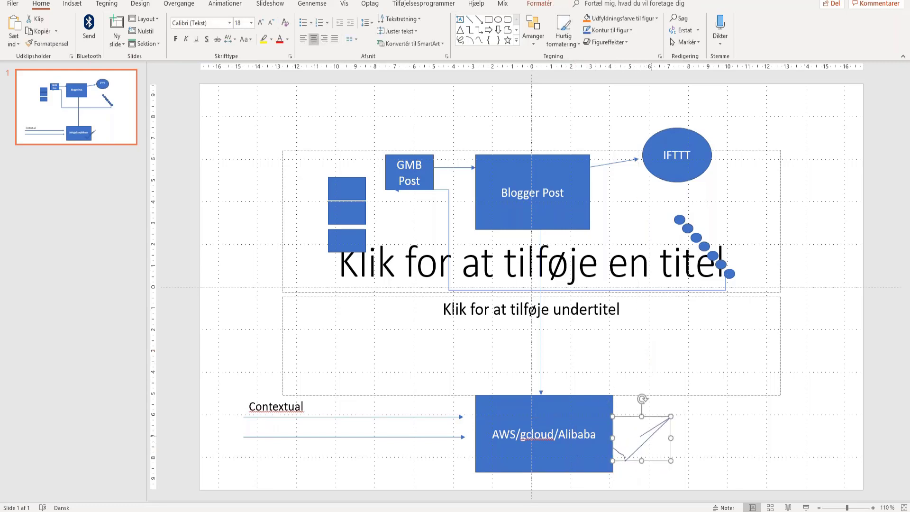
{"action": "left_click", "coordinate": [661, 438]}
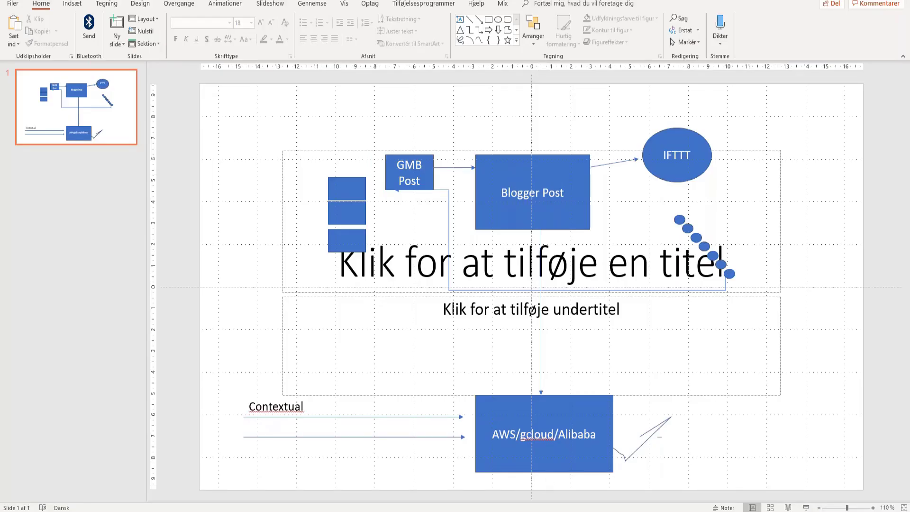
{"action": "mouse_move", "coordinate": [198, 511]}
{"action": "left_click", "coordinate": [199, 479]}
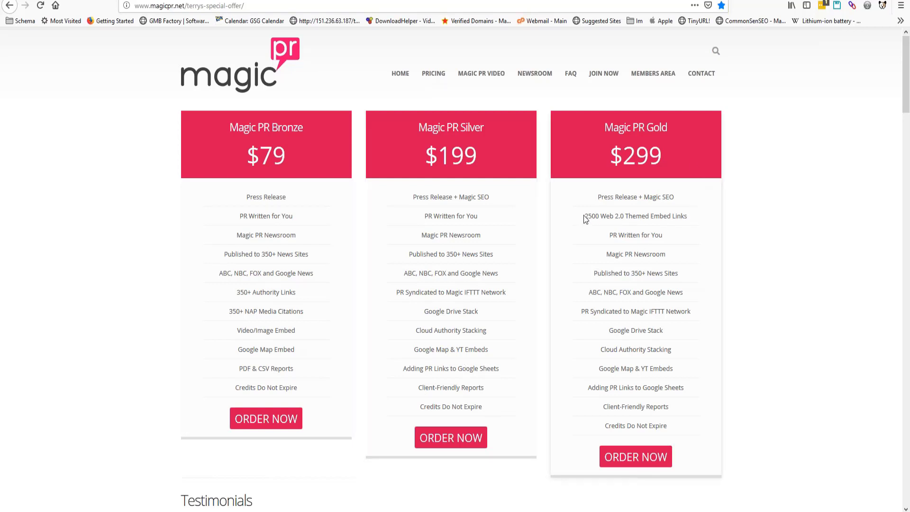
- Highlight the Gold plan's '2500 Web 2.0 Themed Embed Links' line, then return to PowerPoint
{"action": "left_click_drag", "start_coordinate": [584, 216], "coordinate": [687, 211]}
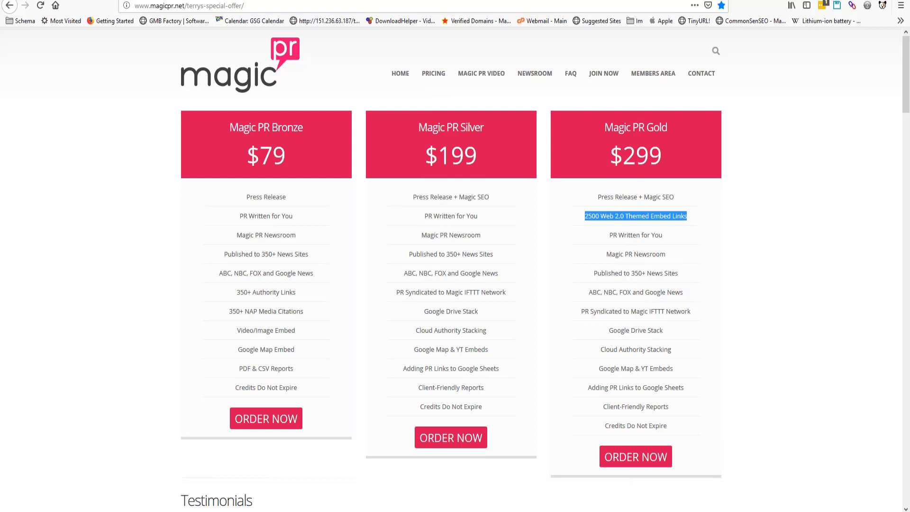
{"action": "left_click", "coordinate": [520, 467]}
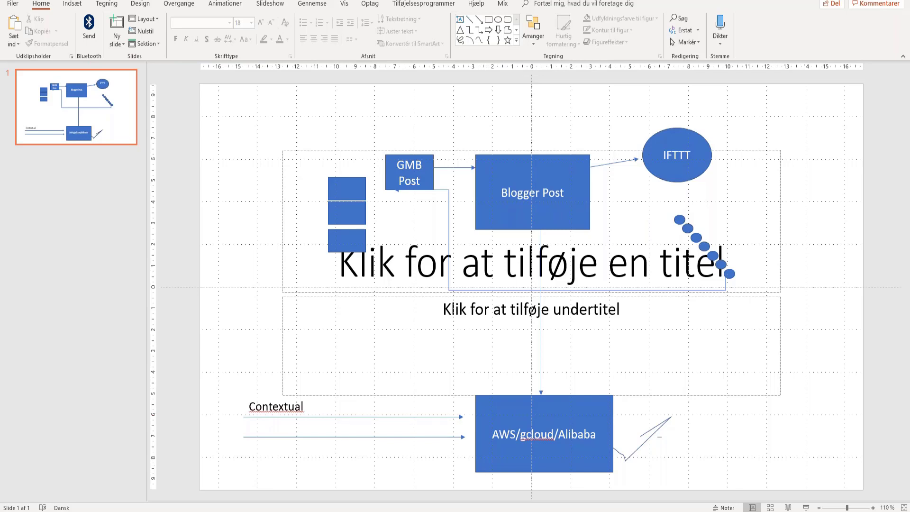
- Bring Firefox's Magic PR pricing page with its Bronze, Silver and Gold plans to the front
{"action": "left_click", "coordinate": [198, 511]}
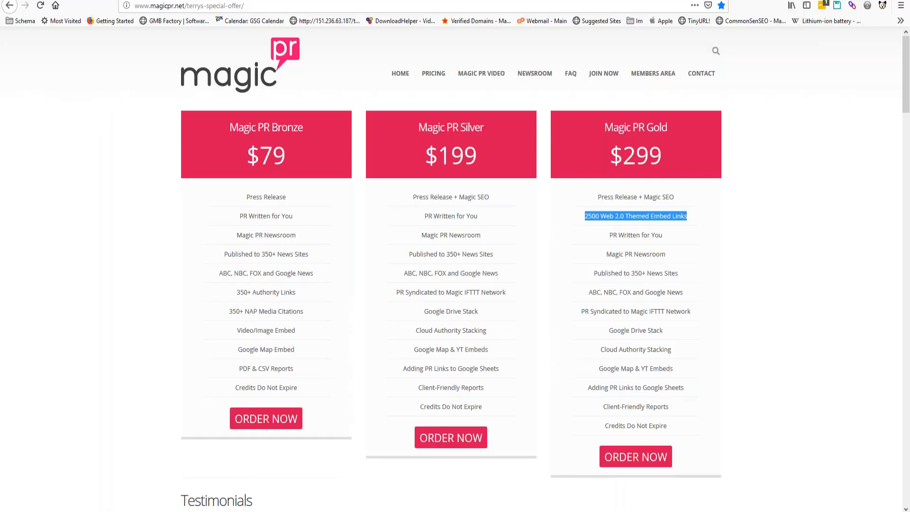
- Open and close a new Firefox tab, then Alt+Tab back to the PowerPoint flowchart
{"action": "key", "text": "ctrl+t"}
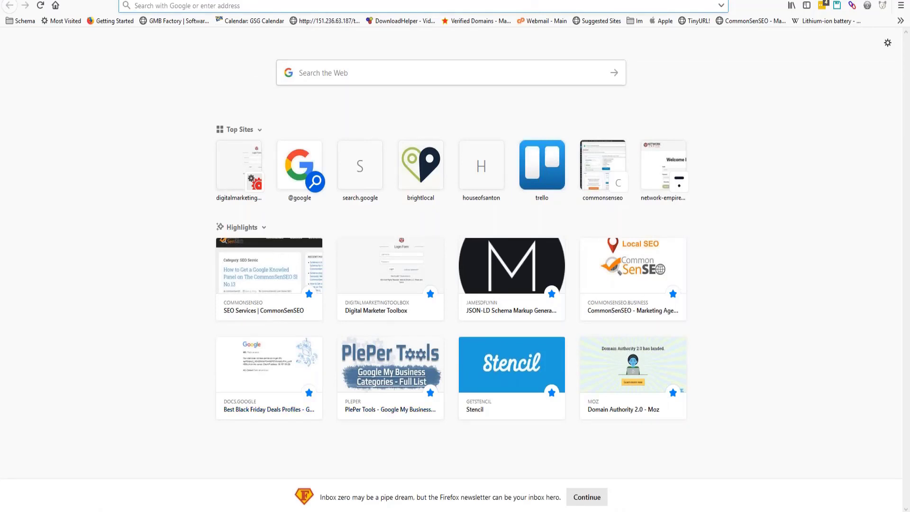
{"action": "key", "text": "ctrl+w"}
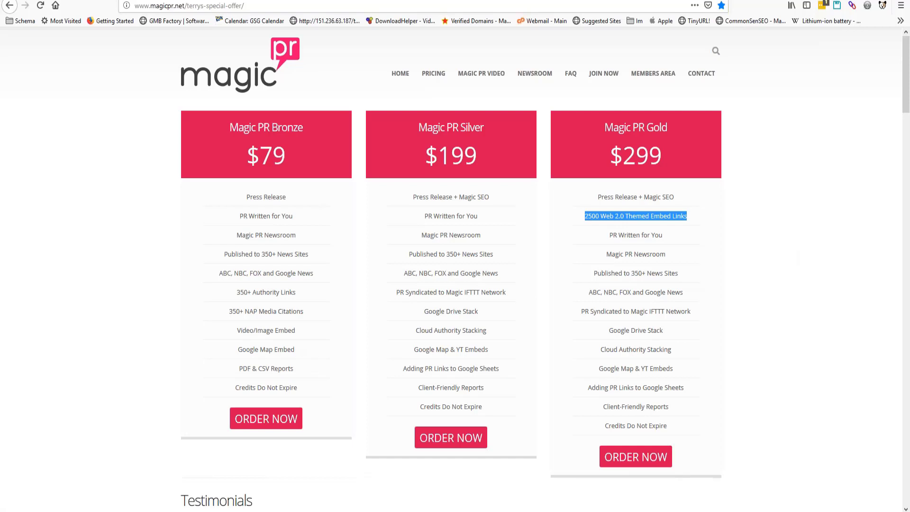
{"action": "key", "text": "alt+Tab"}
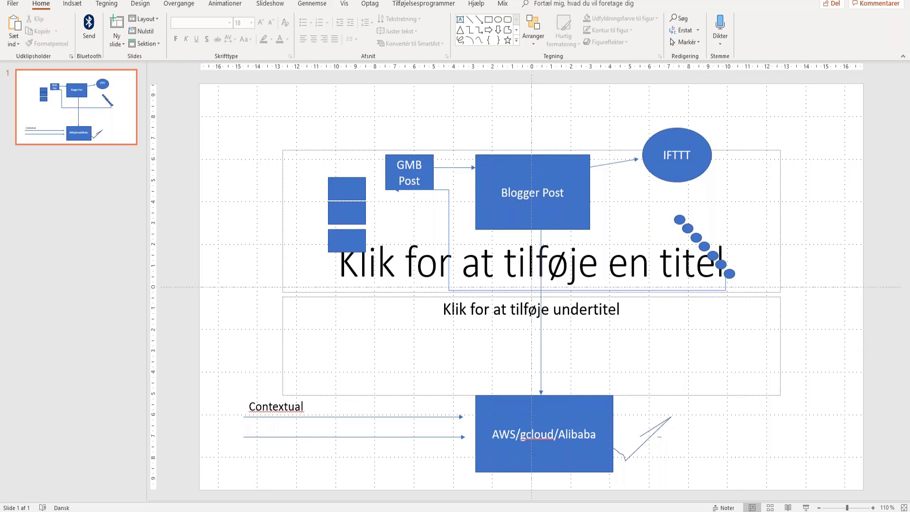
- Bring Firefox to the front and open a blank new tab
{"action": "key", "text": "alt+Tab"}
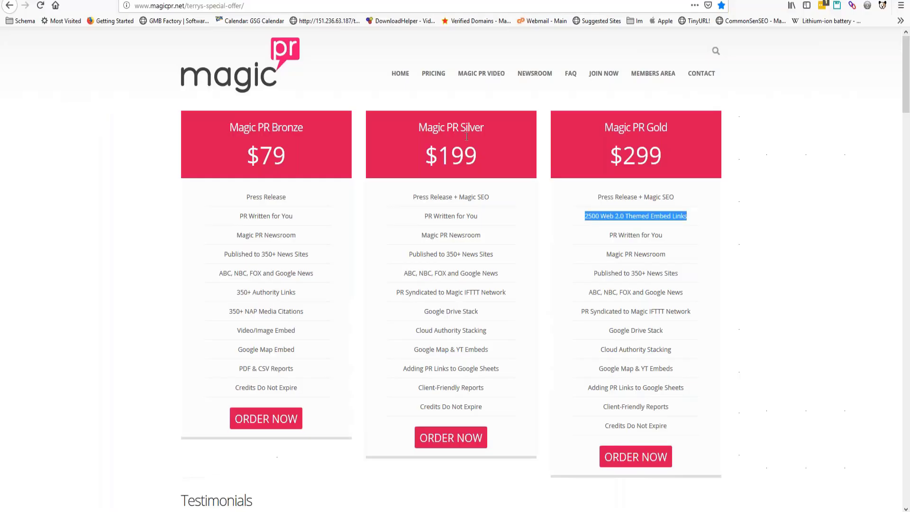
{"action": "key", "text": "ctrl+t"}
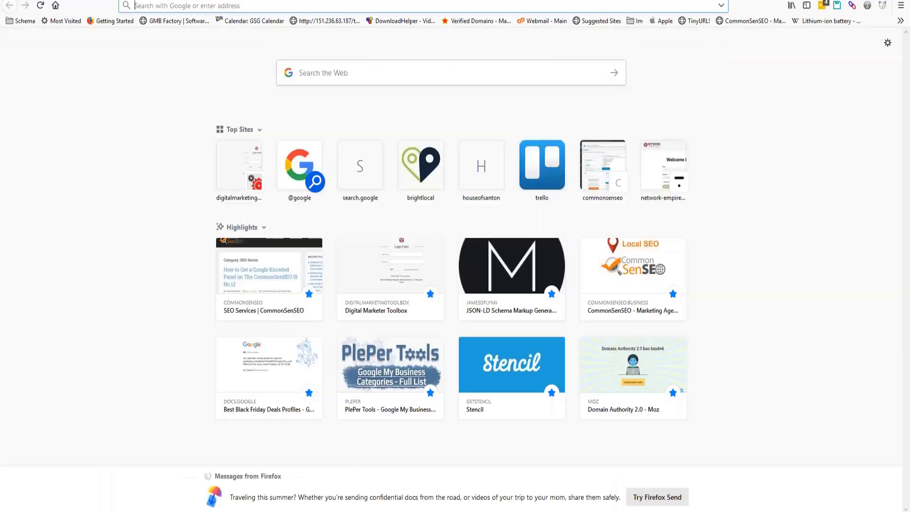
- Go to rssground.com and bring up its login form
{"action": "type", "text": "rssground"}
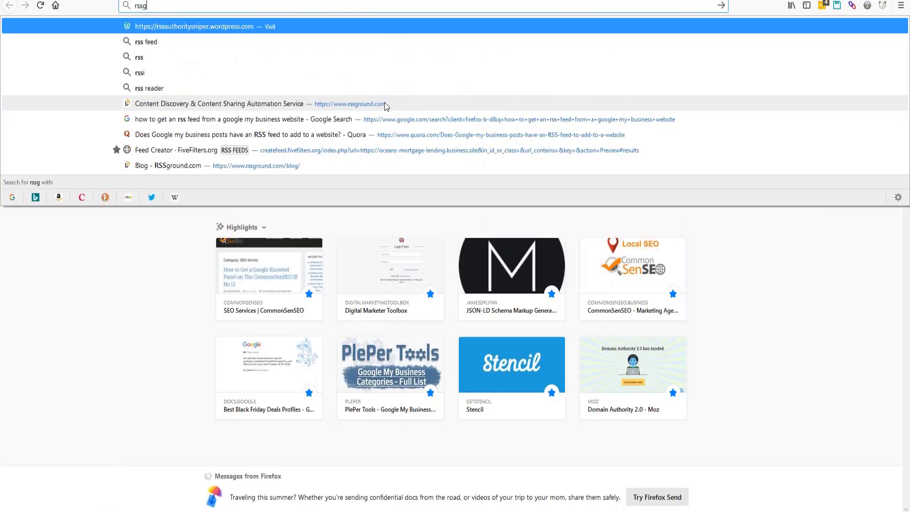
{"action": "type", "text": ".com"}
{"action": "key", "text": "Return"}
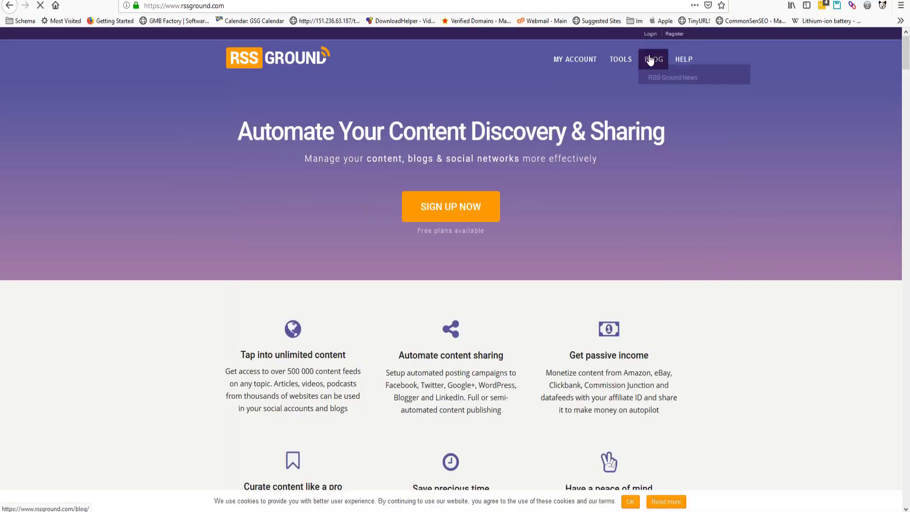
{"action": "left_click", "coordinate": [649, 37]}
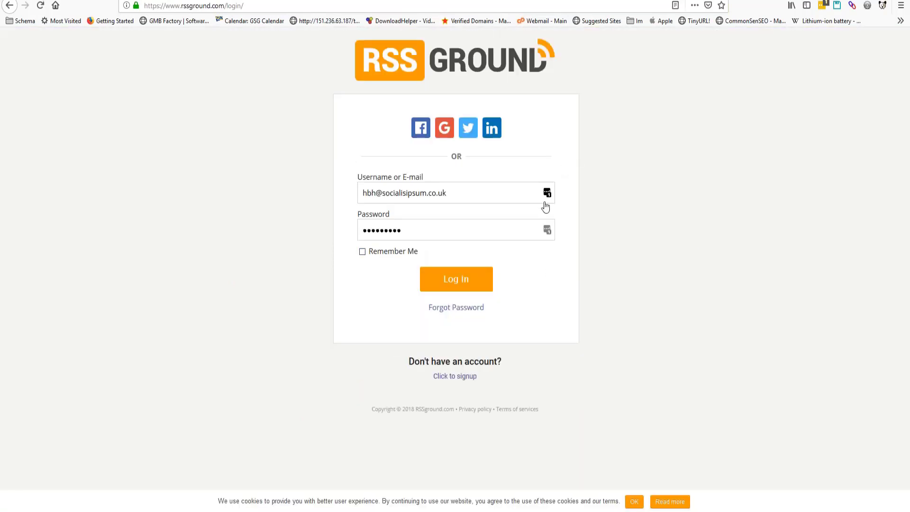
- Log into the RSS Ground account with the saved credentials
{"action": "left_click", "coordinate": [483, 291]}
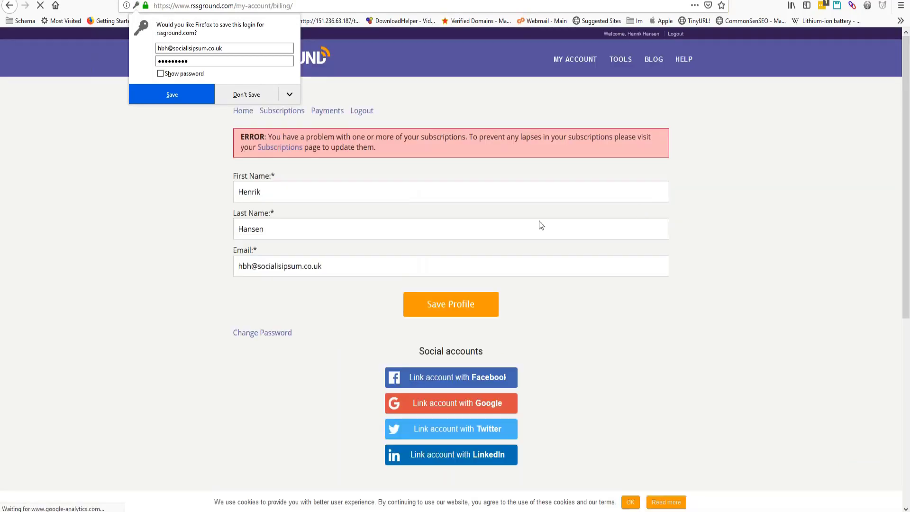
{"action": "mouse_move", "coordinate": [621, 59]}
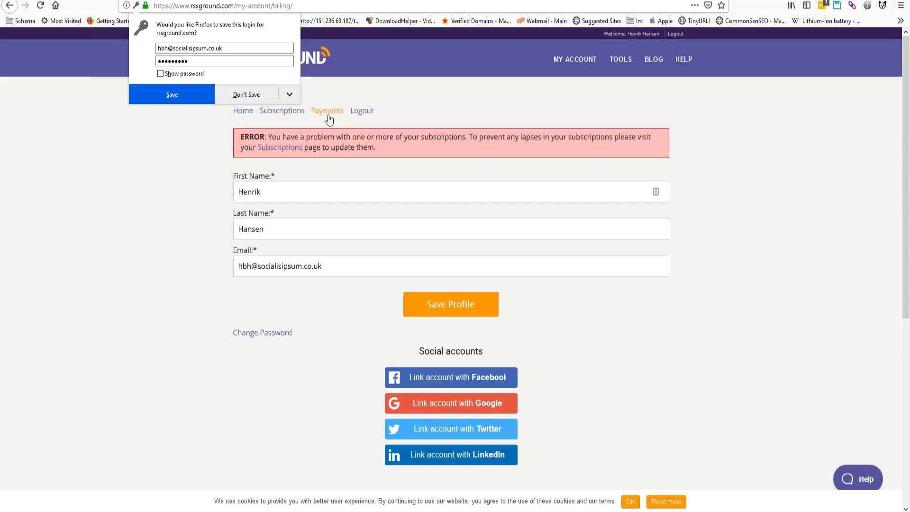
- View the RSS Ground account home page, then select the AWS/gcloud/Alibaba box in PowerPoint
{"action": "left_click", "coordinate": [241, 112]}
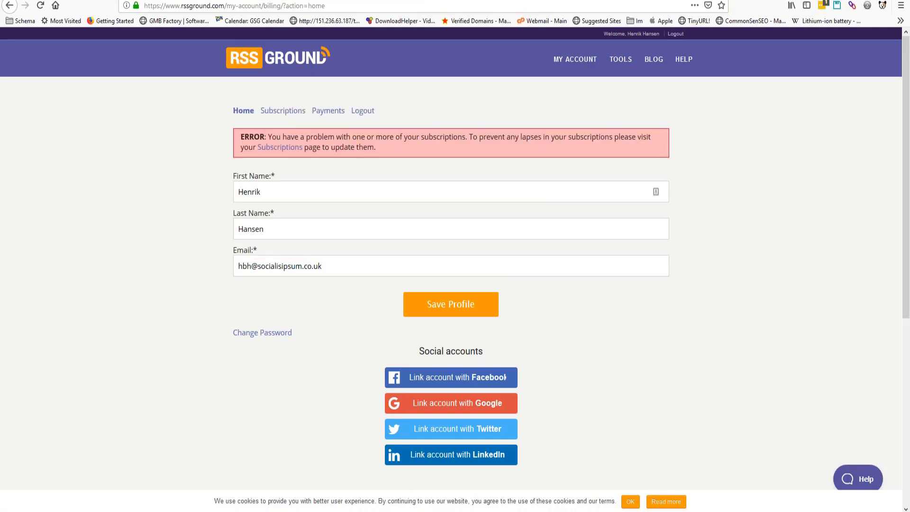
{"action": "key", "text": "alt+Tab"}
{"action": "left_click", "coordinate": [513, 454]}
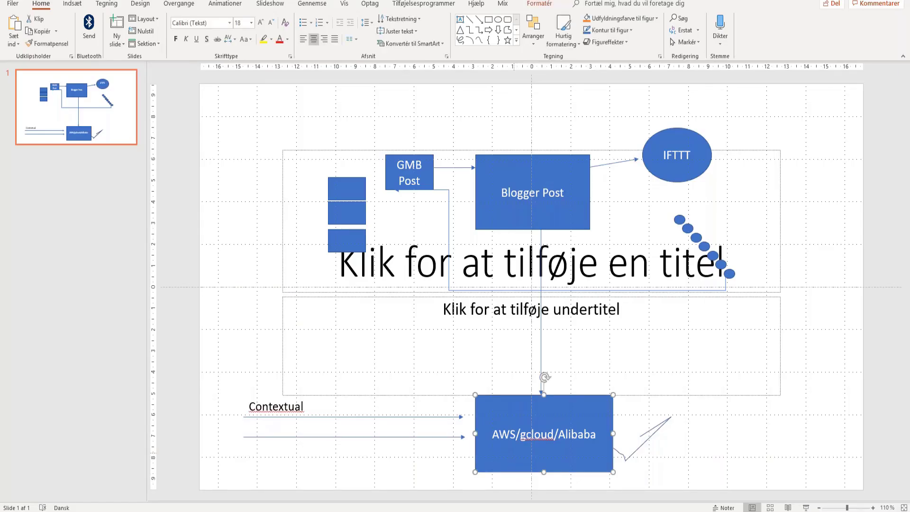